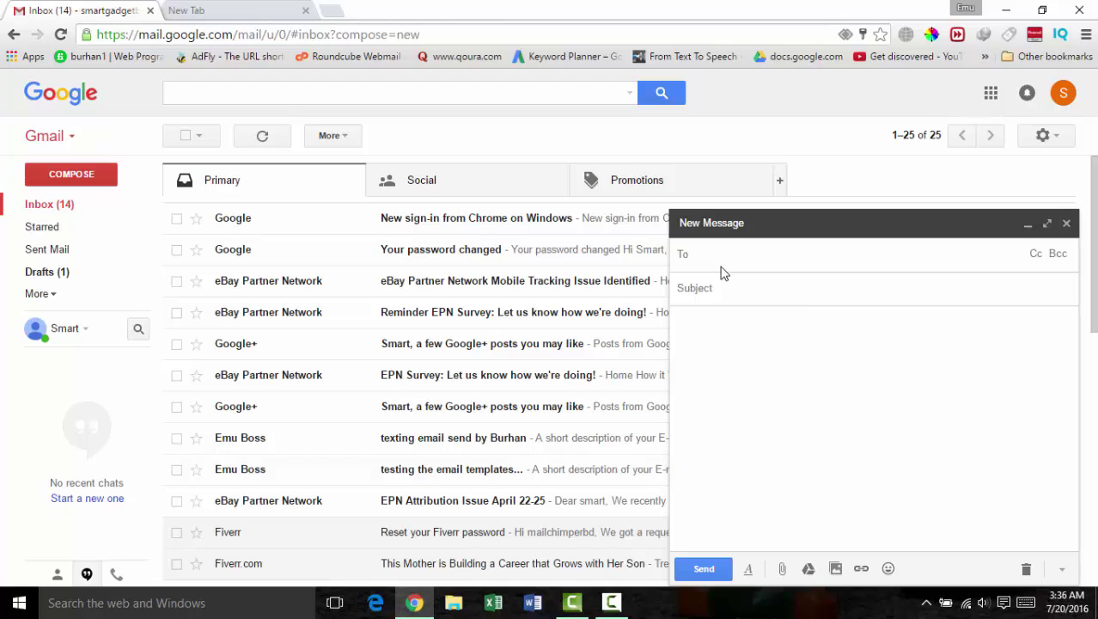
Step: Address the new message to the sample recipient and type the subject 'This is the normal text based gmail email'
key(Return)
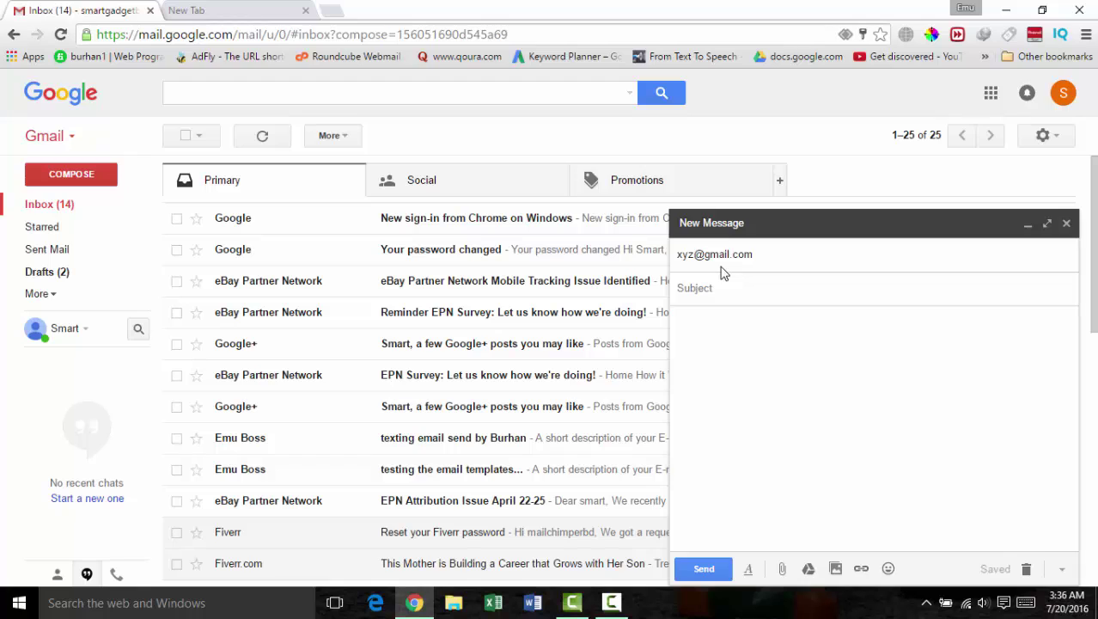
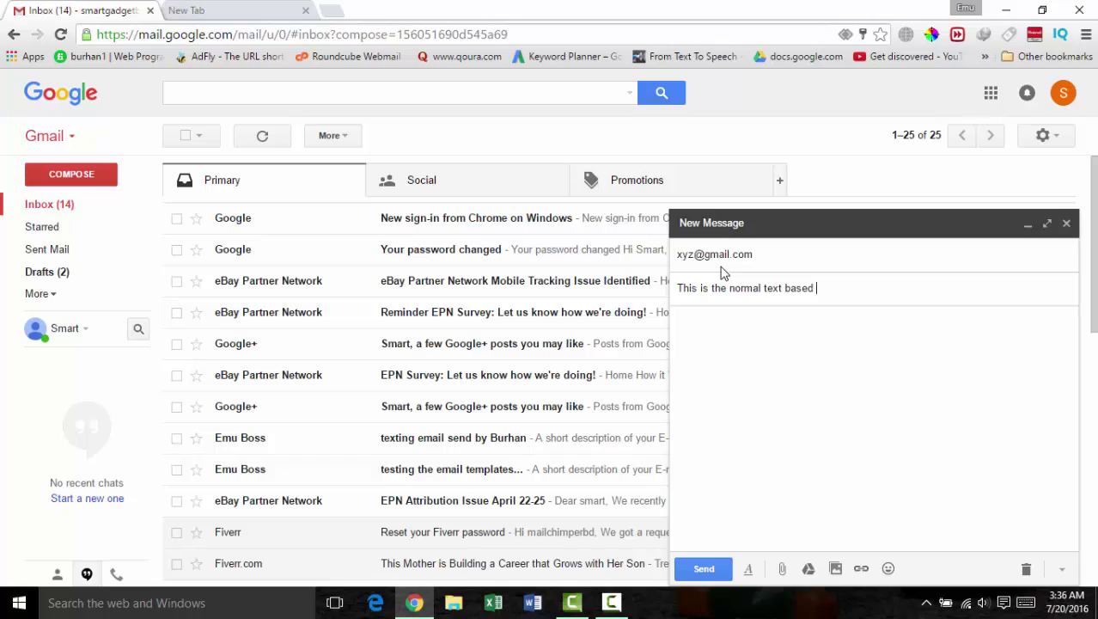
Step: Correct the subject so it ends with 'gmail.'
key(BackSpace)
key(BackSpace)
key(BackSpace)
key(BackSpace)
text(mail)
key(BackSpace)
key(BackSpace)
key(BackSpace)
text(ail.)
Step: Write the body saying Gmail lacks this feature but a fully free third-party add-on will do it
click(705, 344)
text(An)
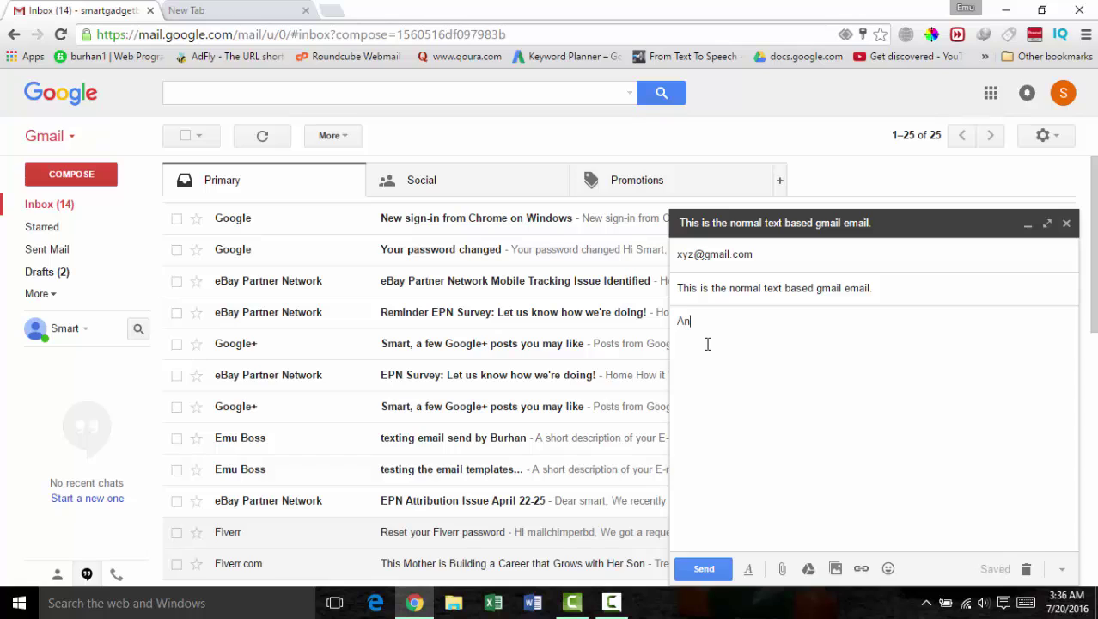
text(d in this e-)
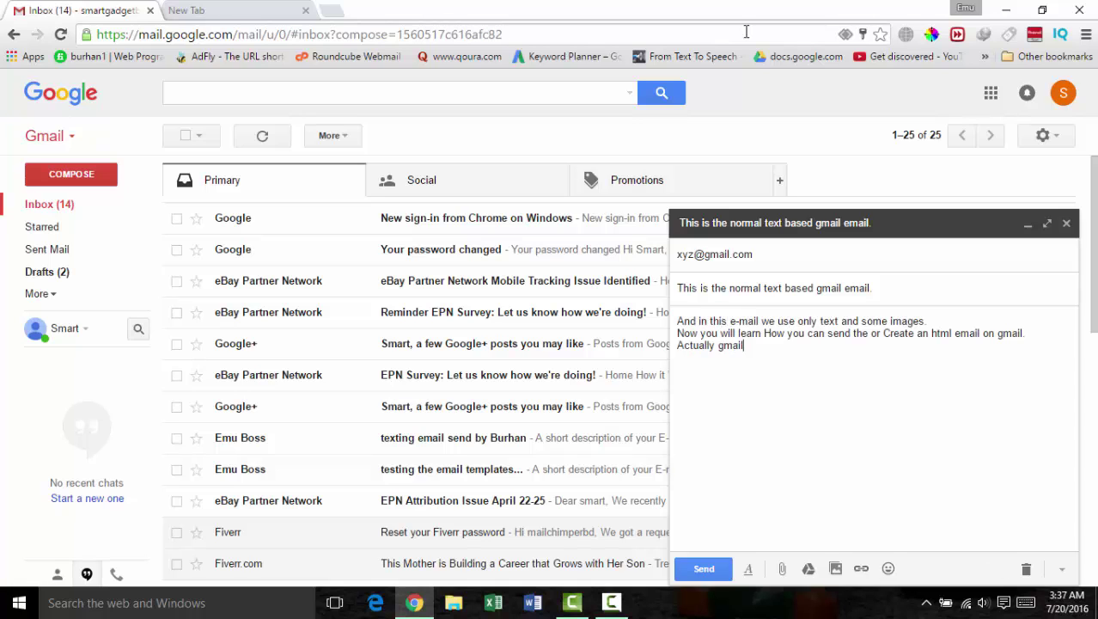
text(does not have ths)
key(BackSpace)
text(is feature )
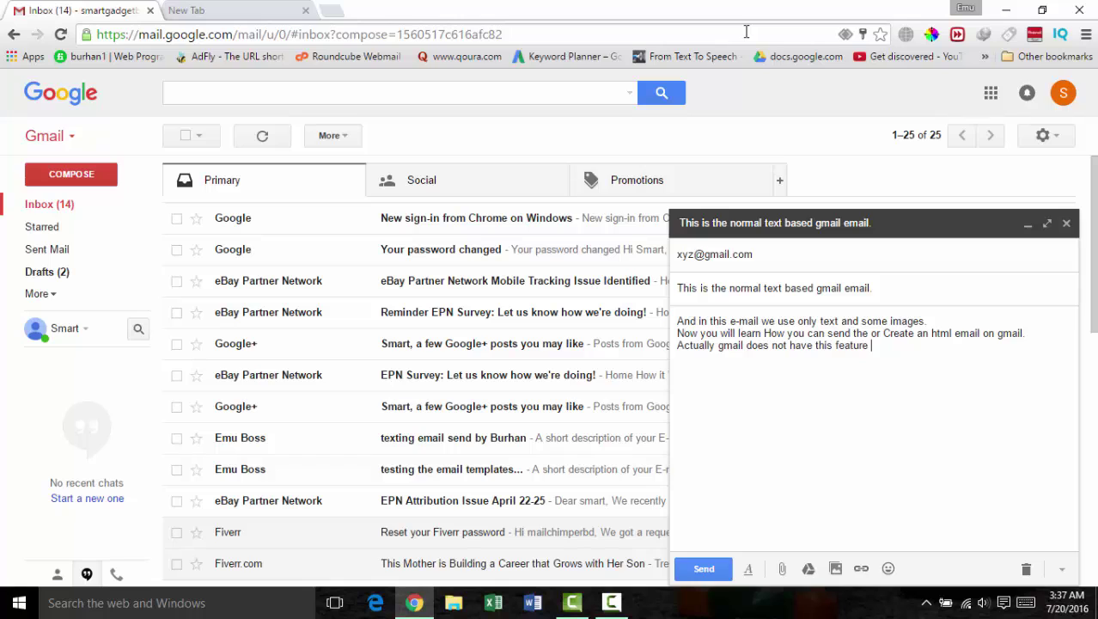
text(for us but we will do )
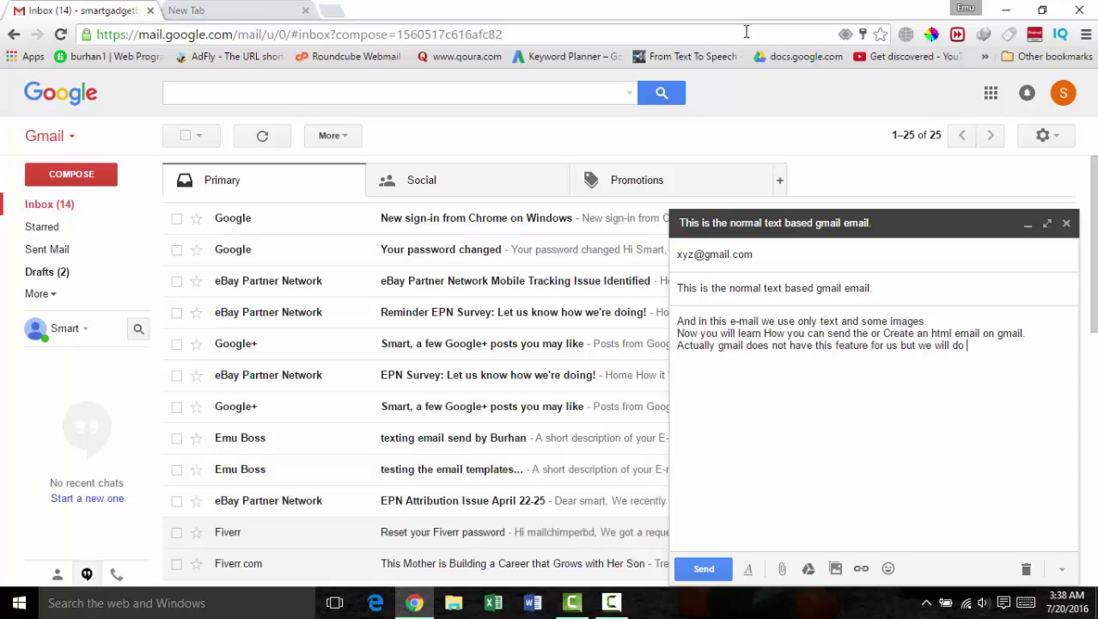
text(it usi)
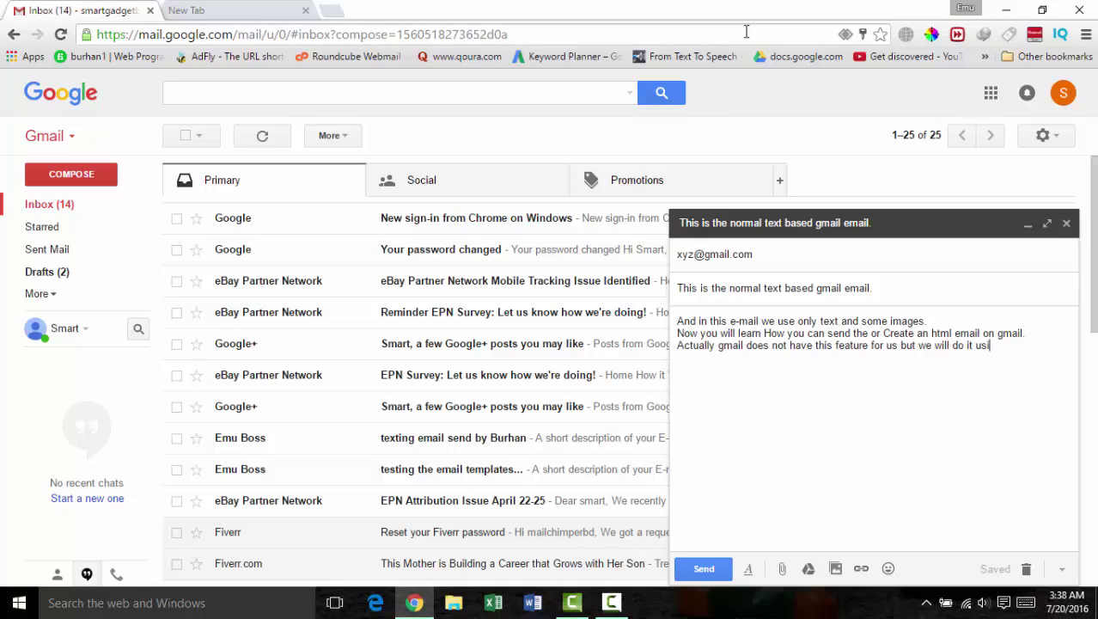
text(ng thirdparty)
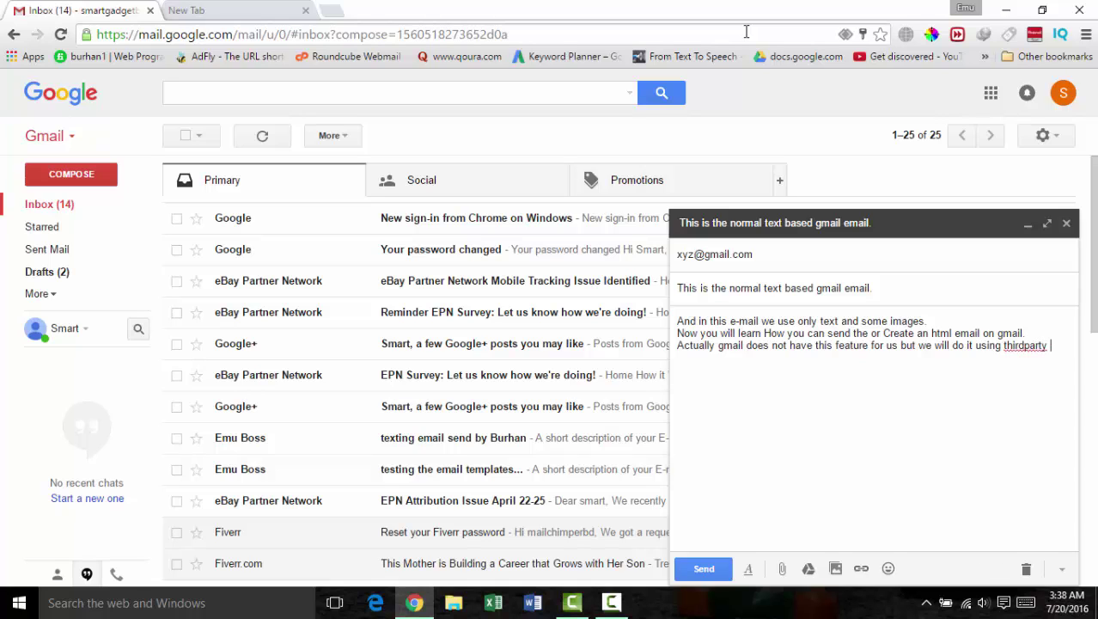
key(BackSpace)
key(BackSpace)
key(BackSpace)
key(BackSpace)
key(BackSpace)
text(party add and definitely that should be free .................. I mean fully free)
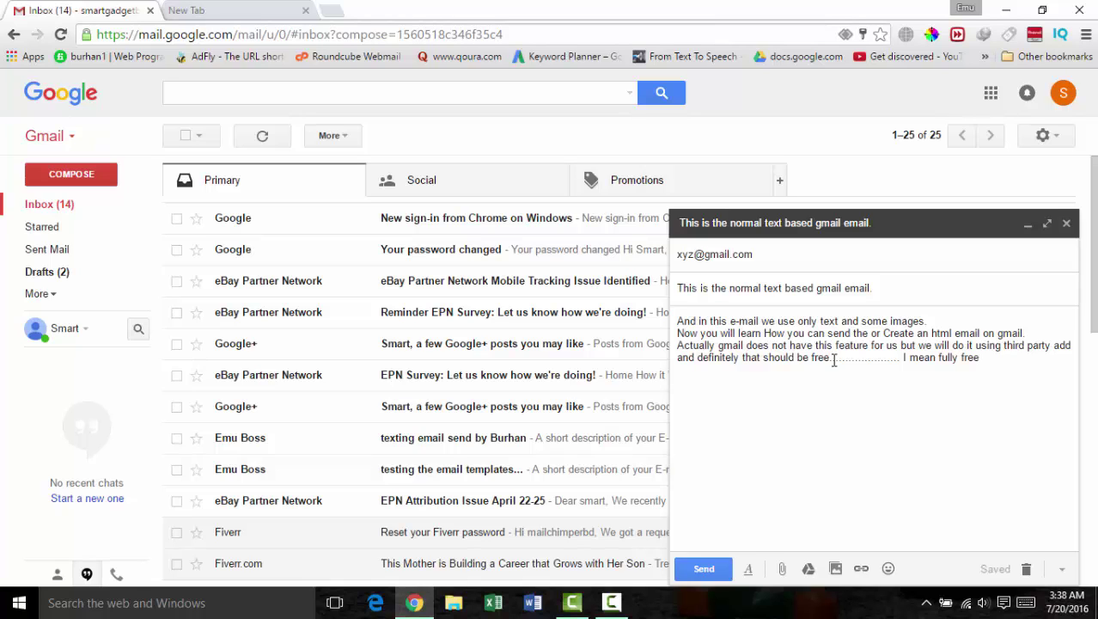
key(Return)
key(Return)
Step: Add a paragraph introducing a free online platform for making HTML templates without code, ending 'Yes you are right.'
text(I am introducing )
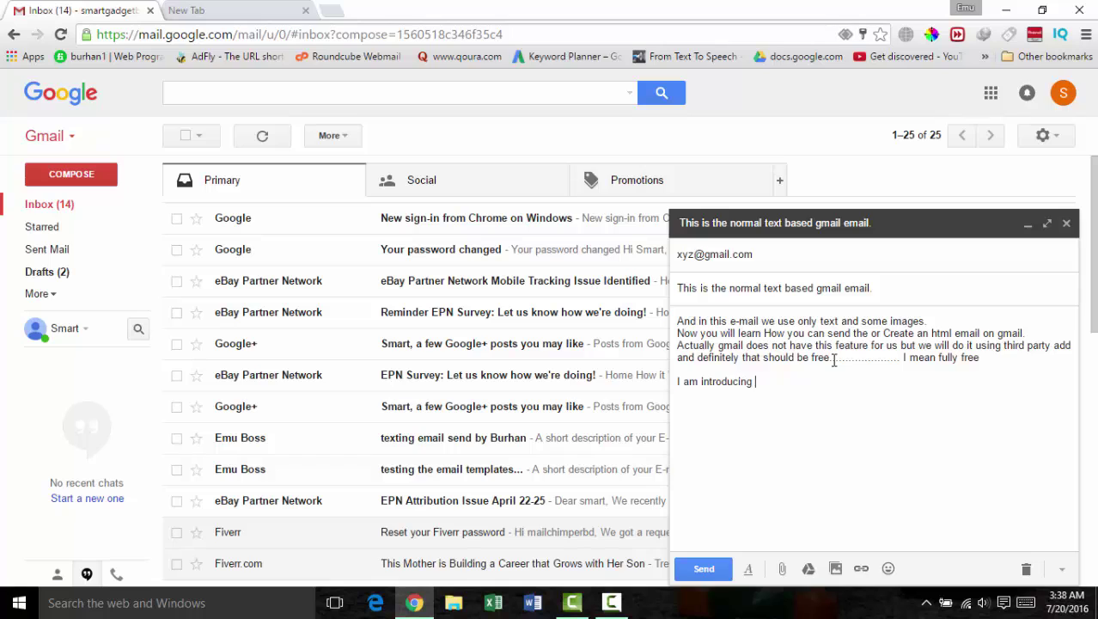
text(you the best html creating )
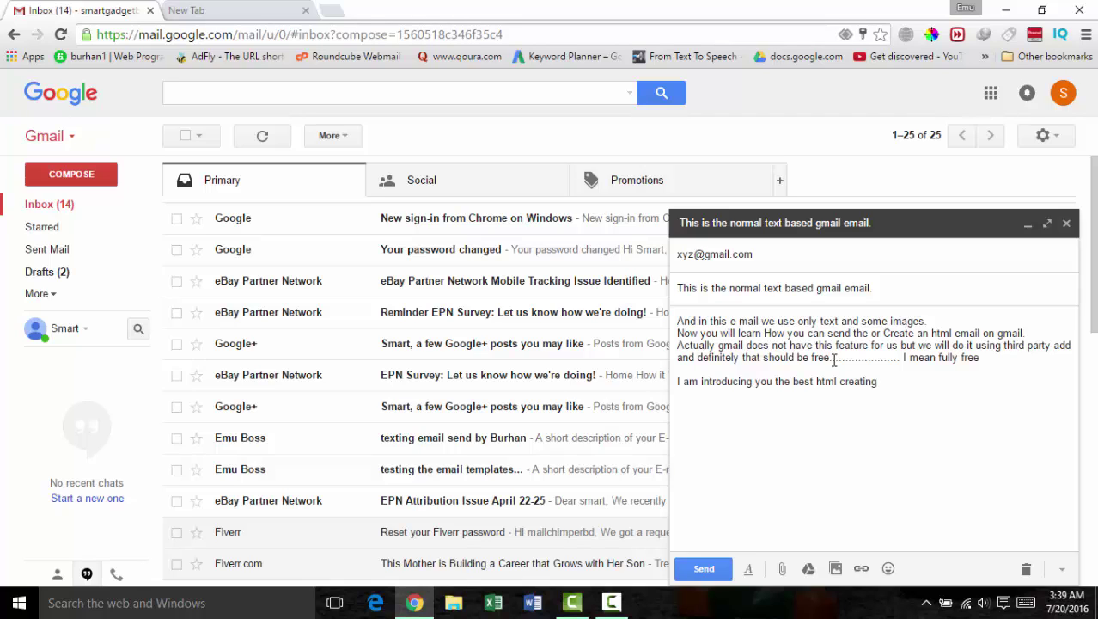
text(online based free platform)
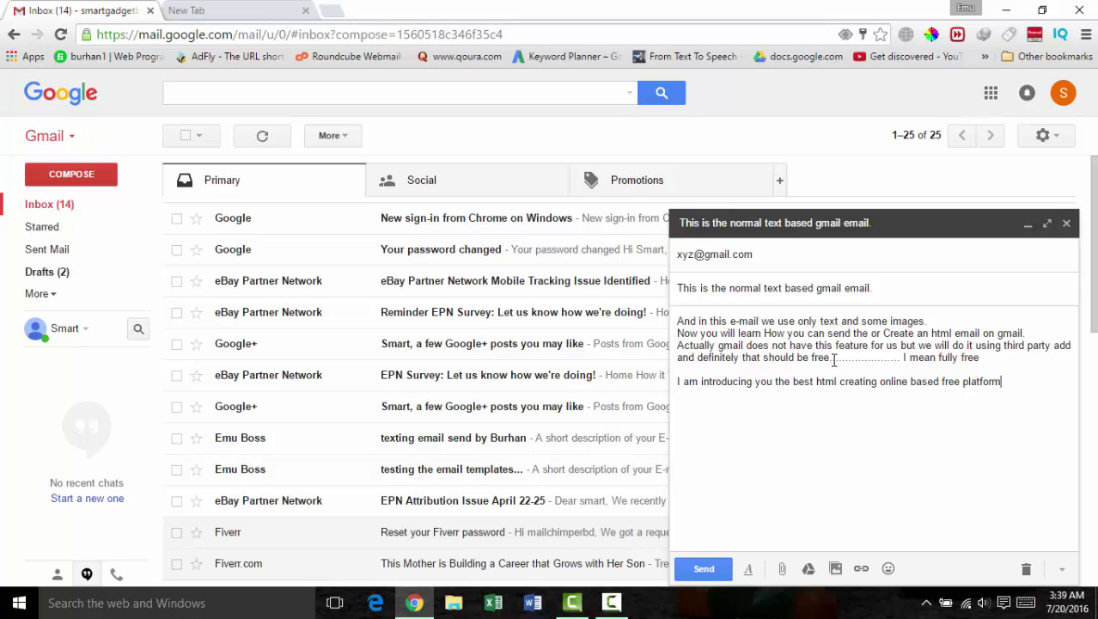
text( on)
key(BackSpace)
key(BackSpace)
key(BackSpace)
key(BackSpace)
text(. On this plat)
text(form )
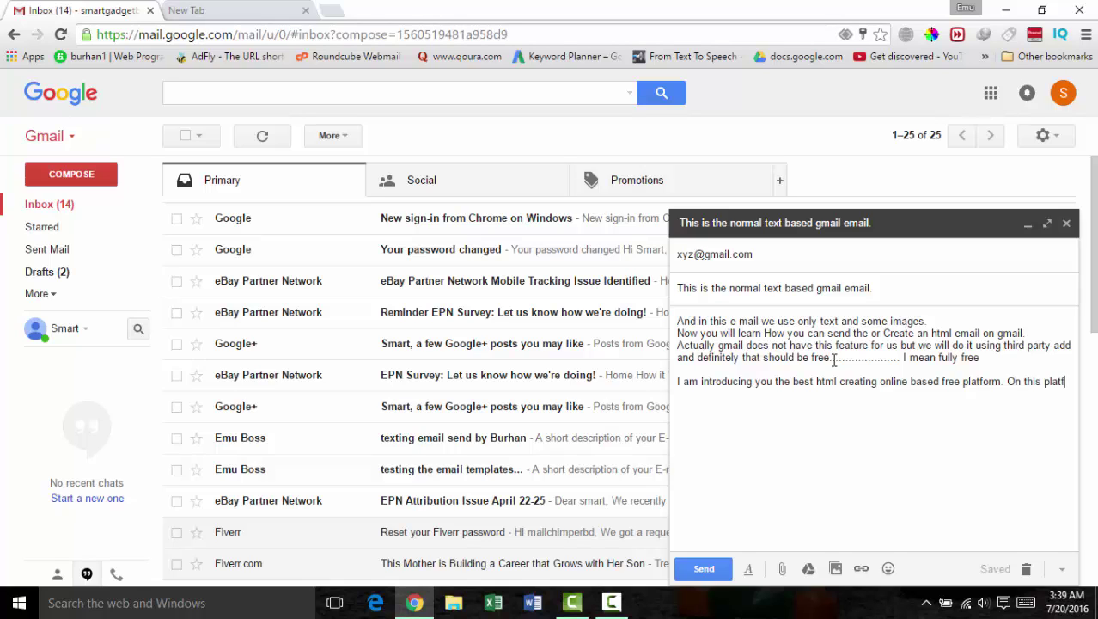
text(you will )
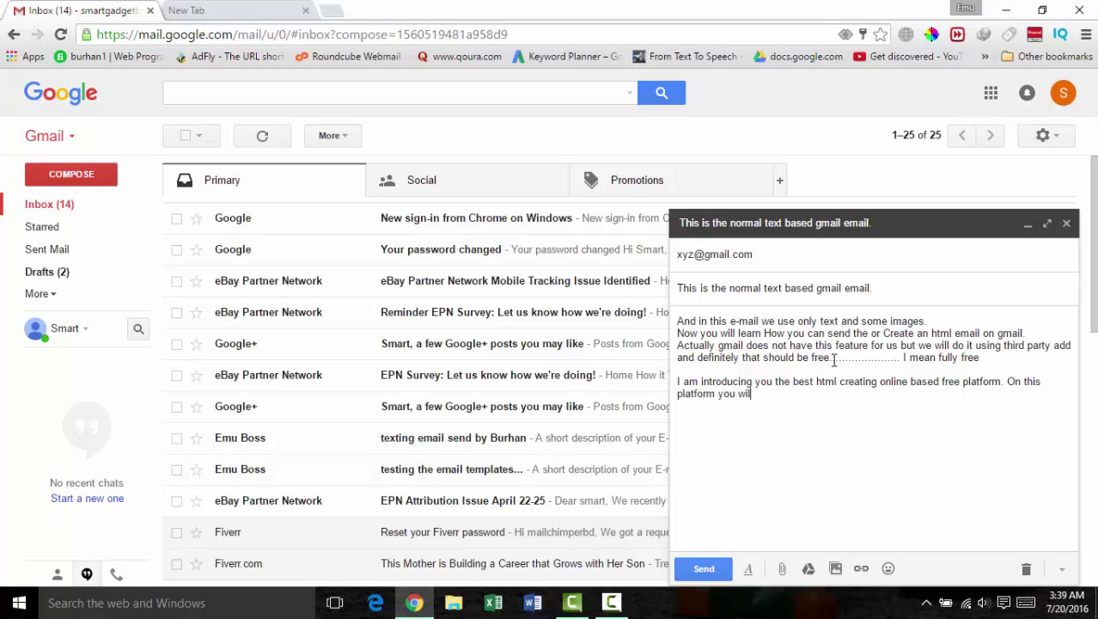
text(be able to make the t)
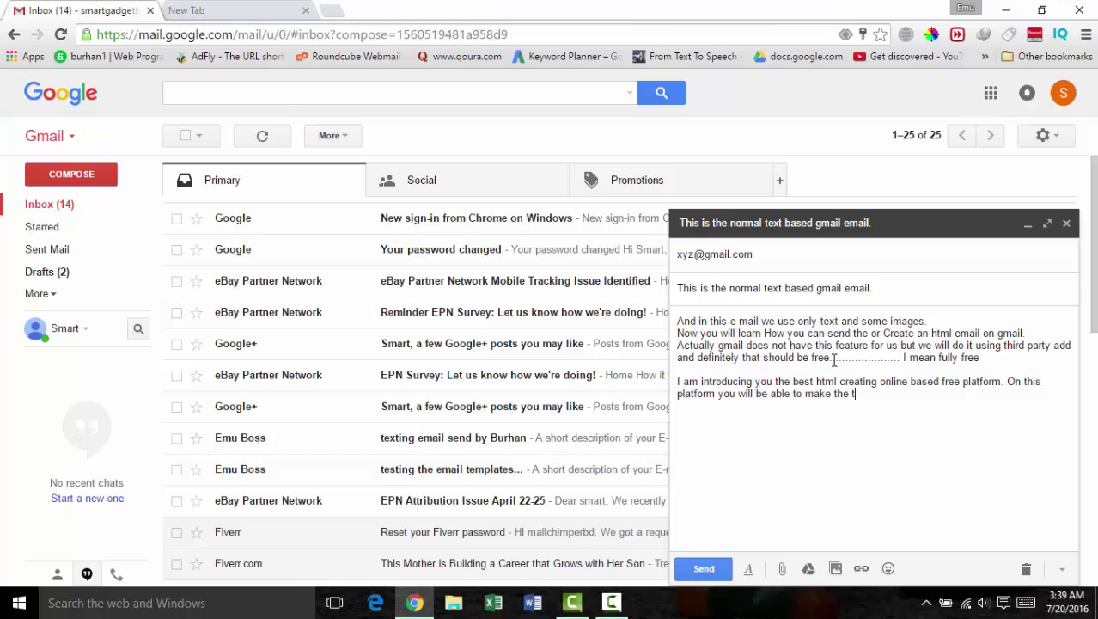
text(emplate)
key(BackSpace)
text(s without any )
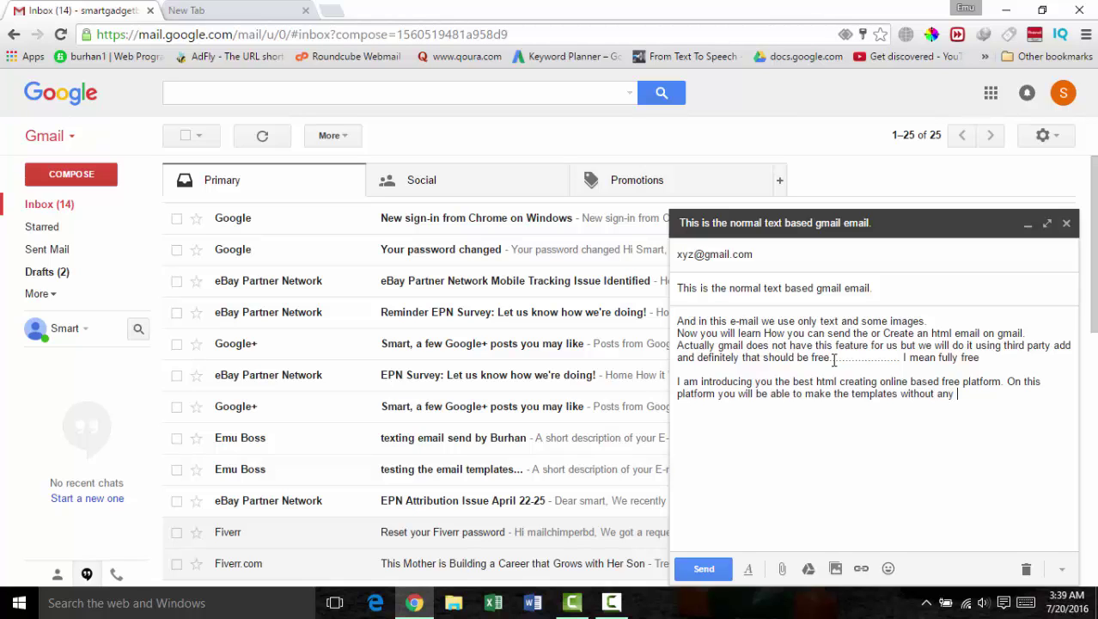
text(single codess. Yes )
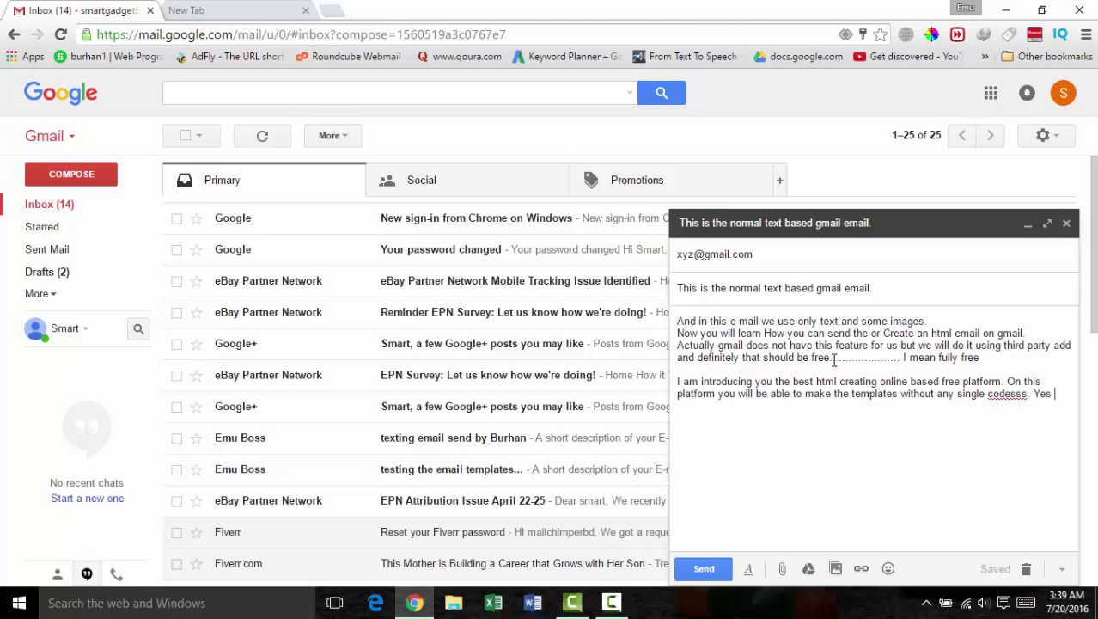
text(you are right.)
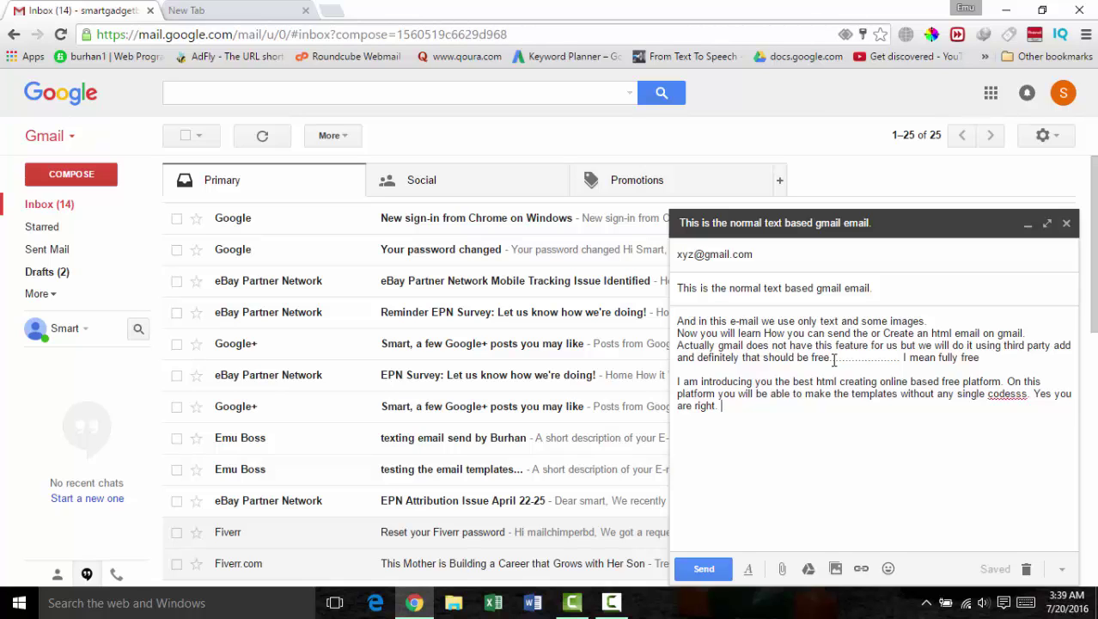
key(Return)
key(Return)
Step: Type the line 'So lets login to that platform......' in the draft
text(So lets login to )
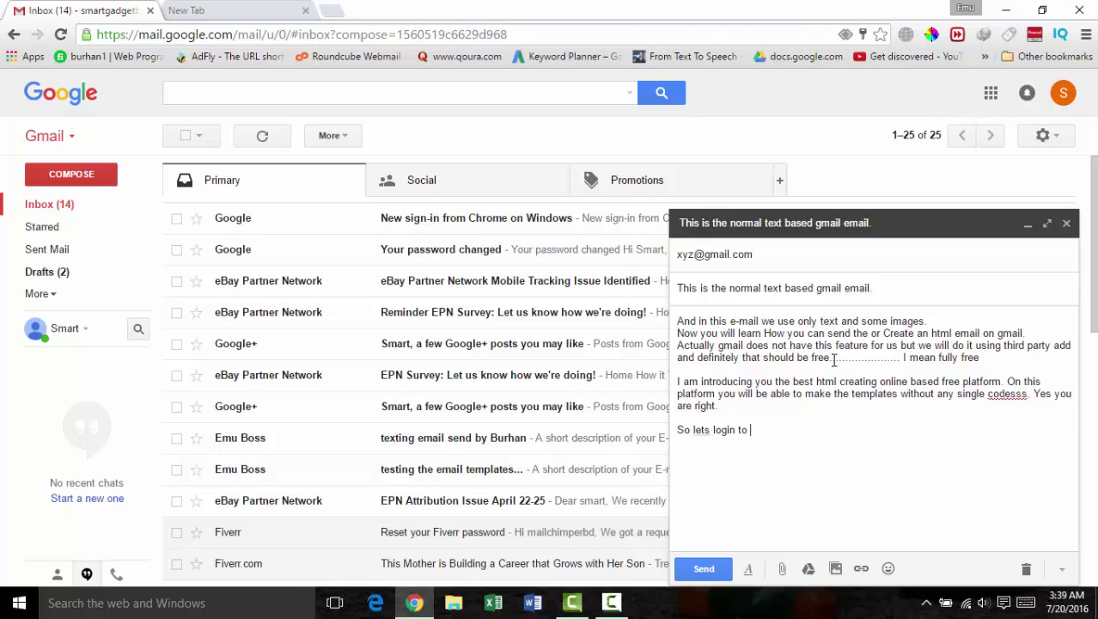
text(that platform.)
key(BackSpace)
text(......)
Step: Load login.mailchimp.com in the second Chrome tab, then return to the Gmail draft
click(237, 12)
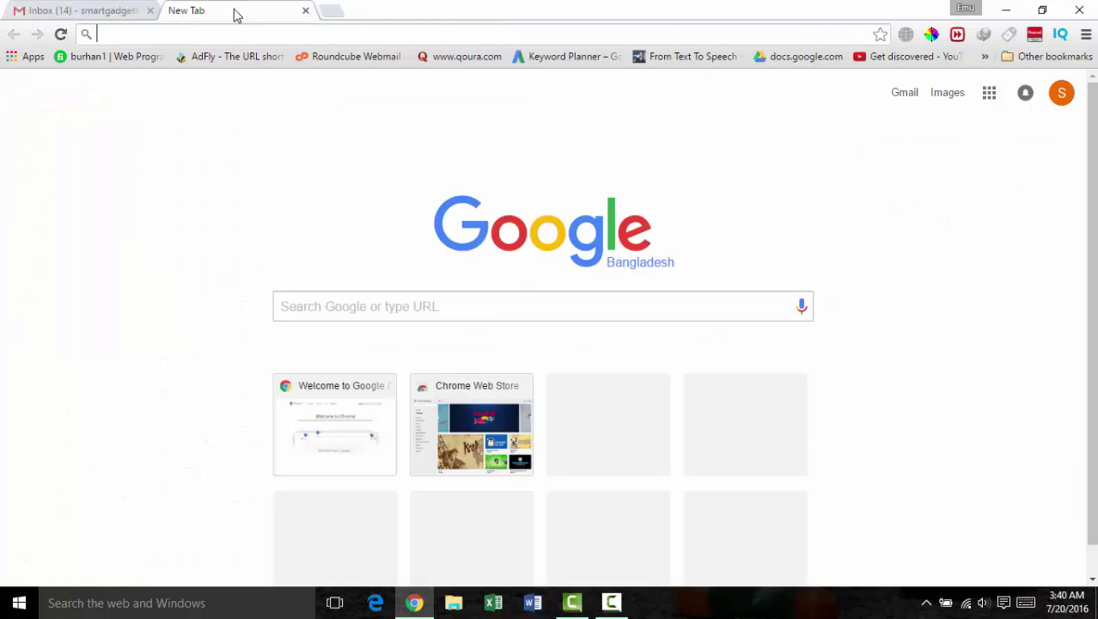
text(login.mailchimp.com)
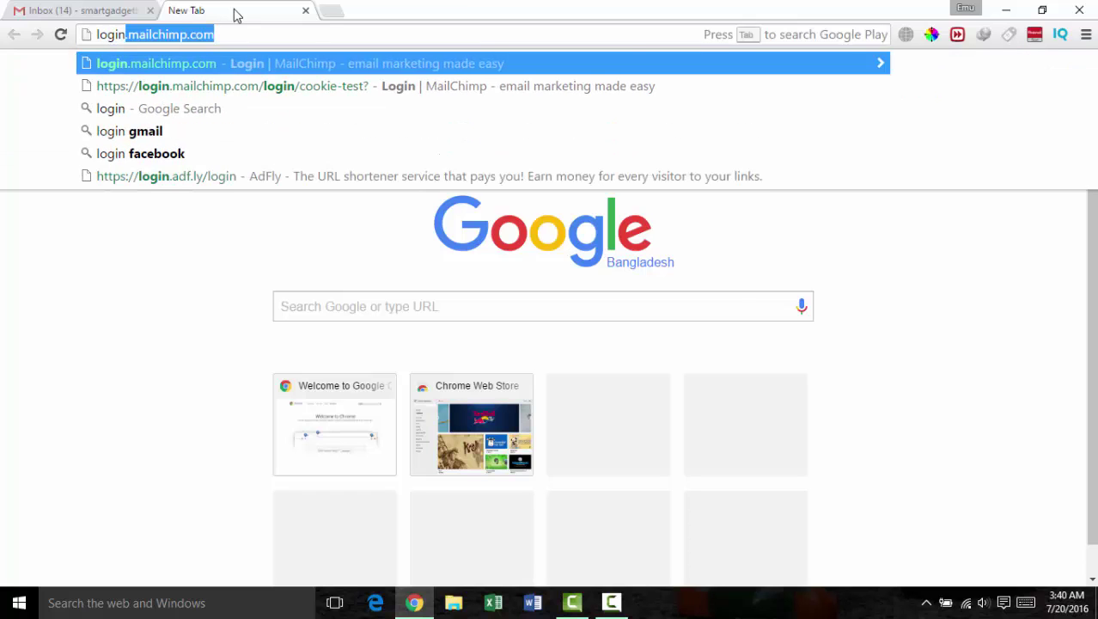
key(Return)
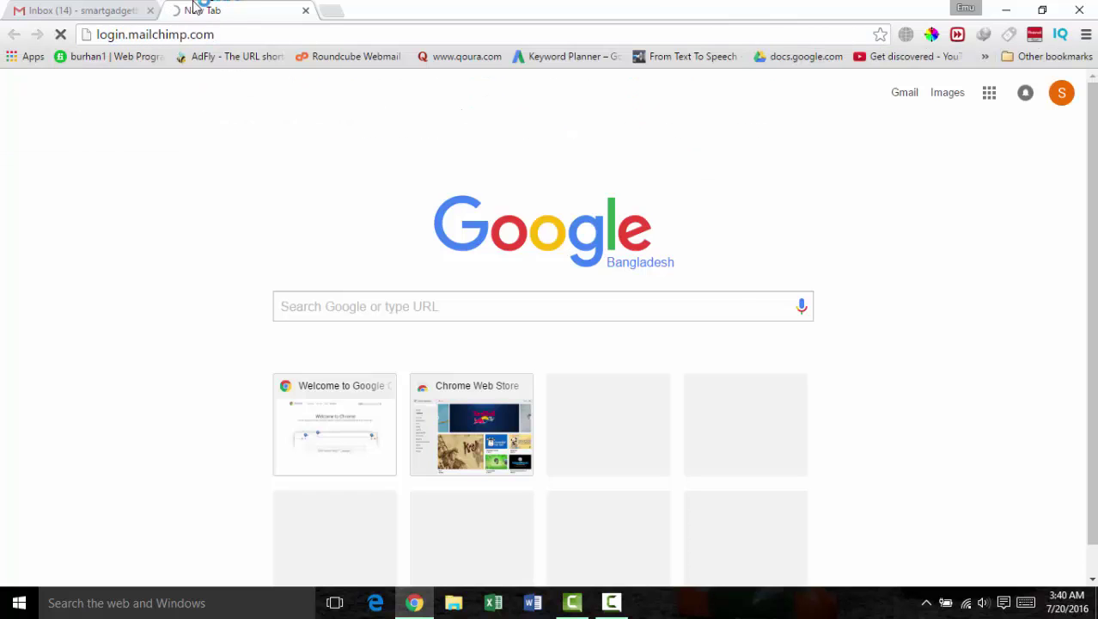
click(91, 13)
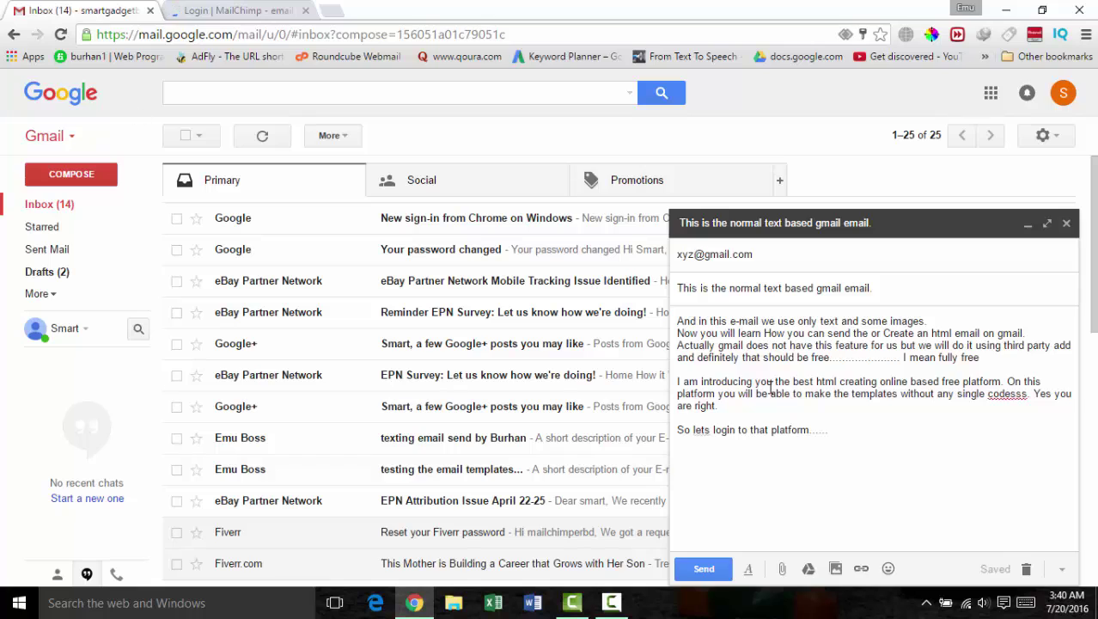
Step: Add a paragraph calling Mailchimp the world's largest e-mail marketing platform, then show the MailChimp login tab
key(Return)
text(Mailchimp)
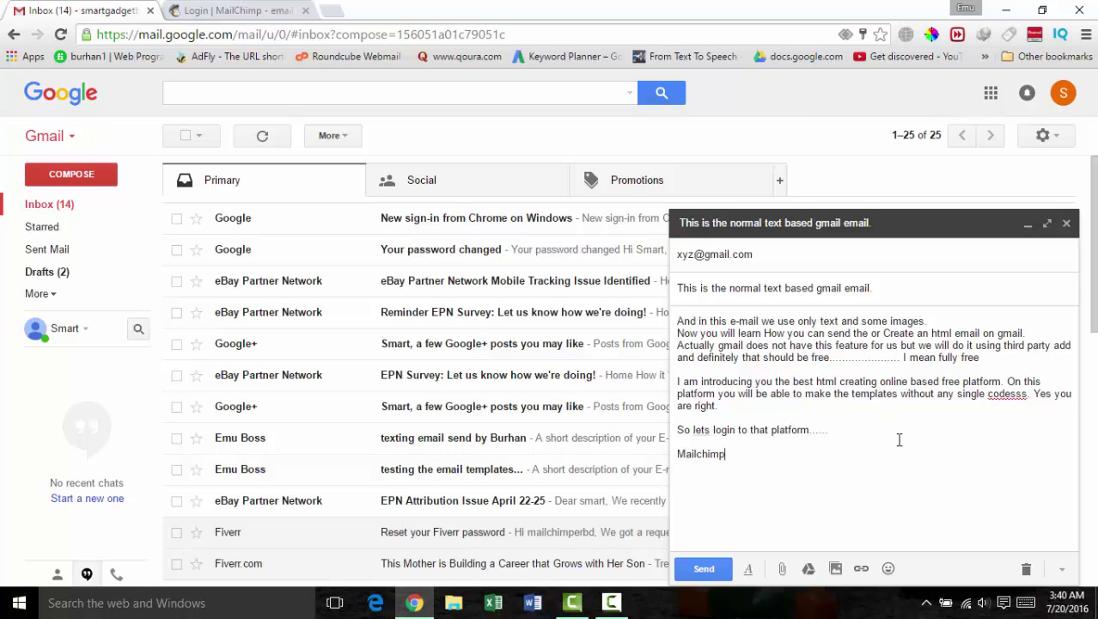
text( is the world)
key(BackSpace)
key(BackSpace)
text(lds largest )
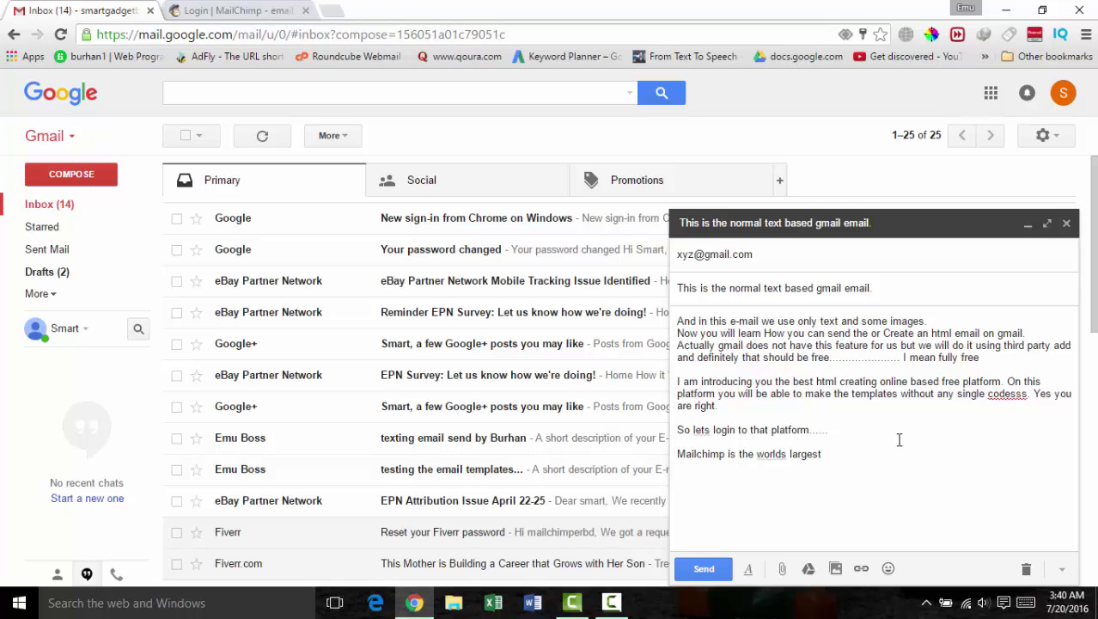
text(e-mail marketing p)
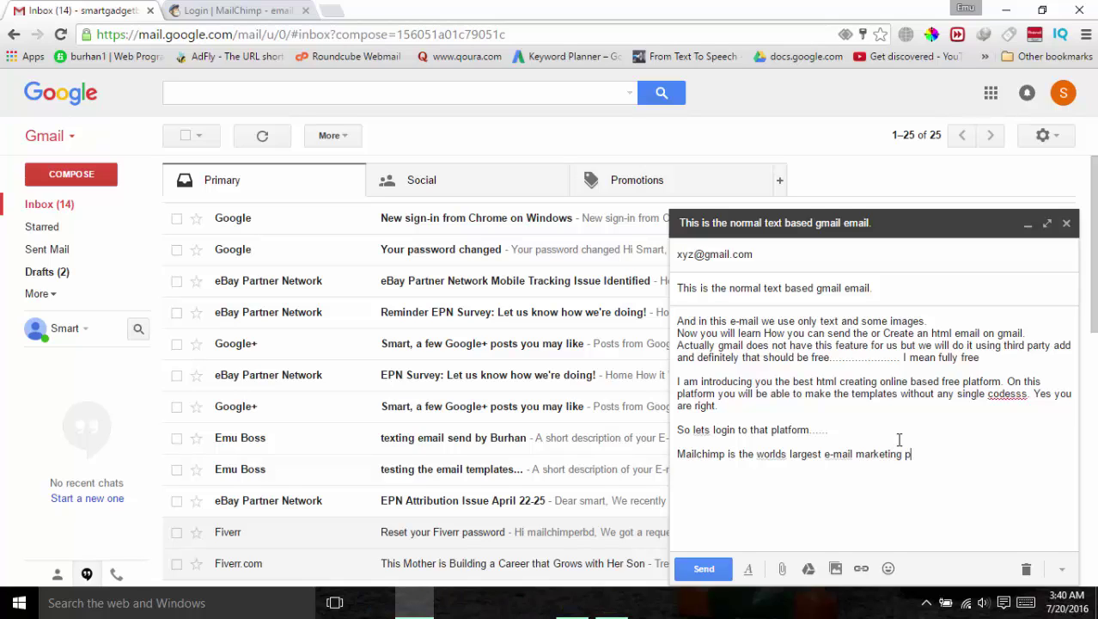
text(latform and )
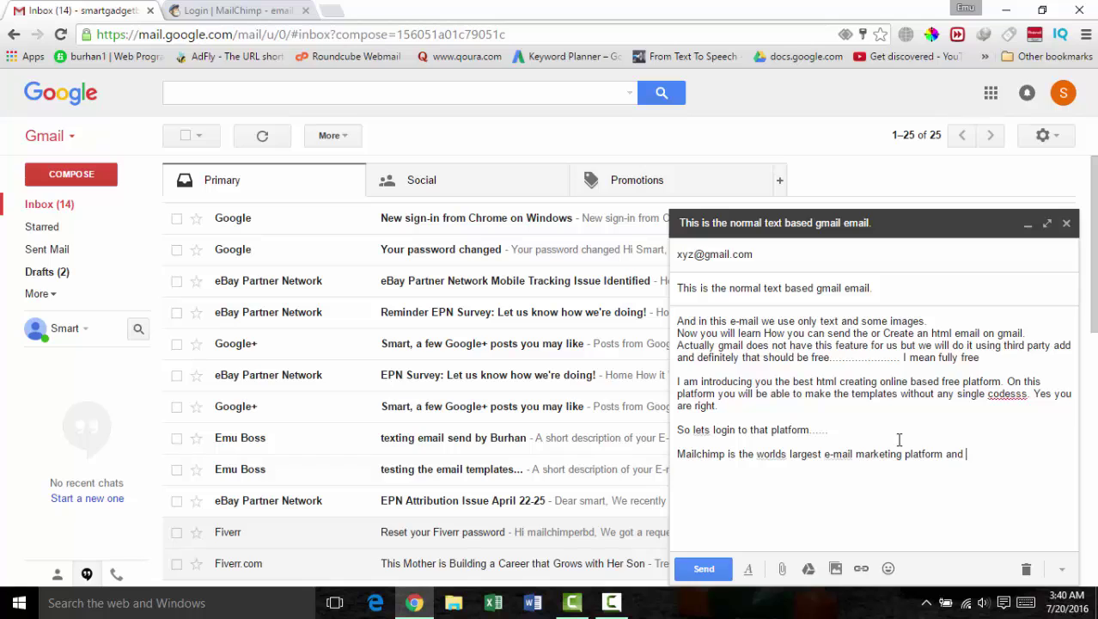
text(it offers almost)
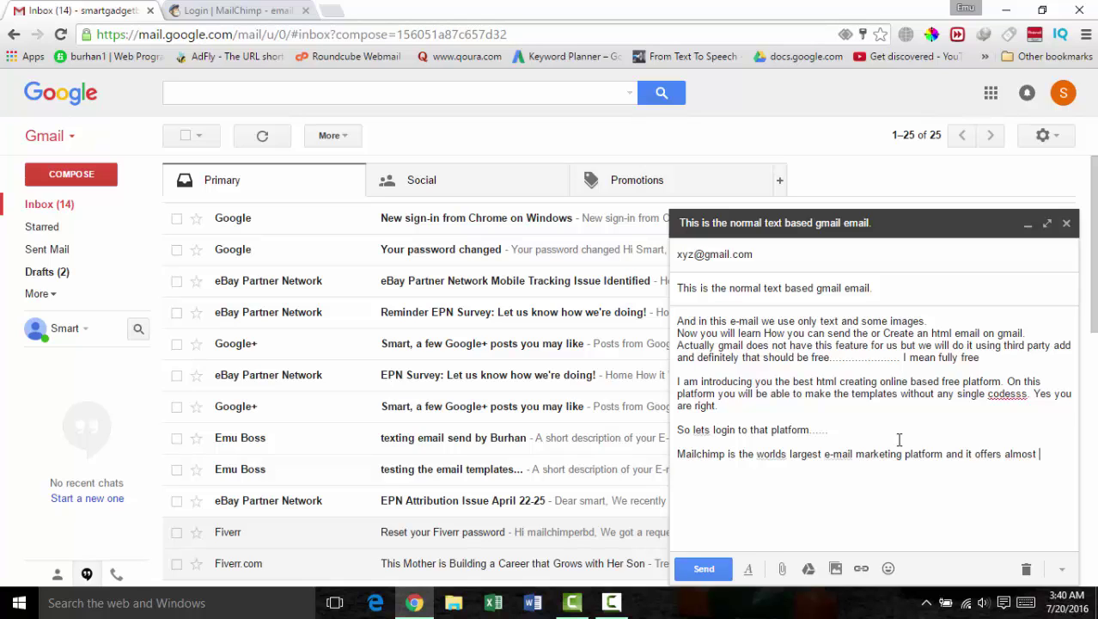
text( free for )
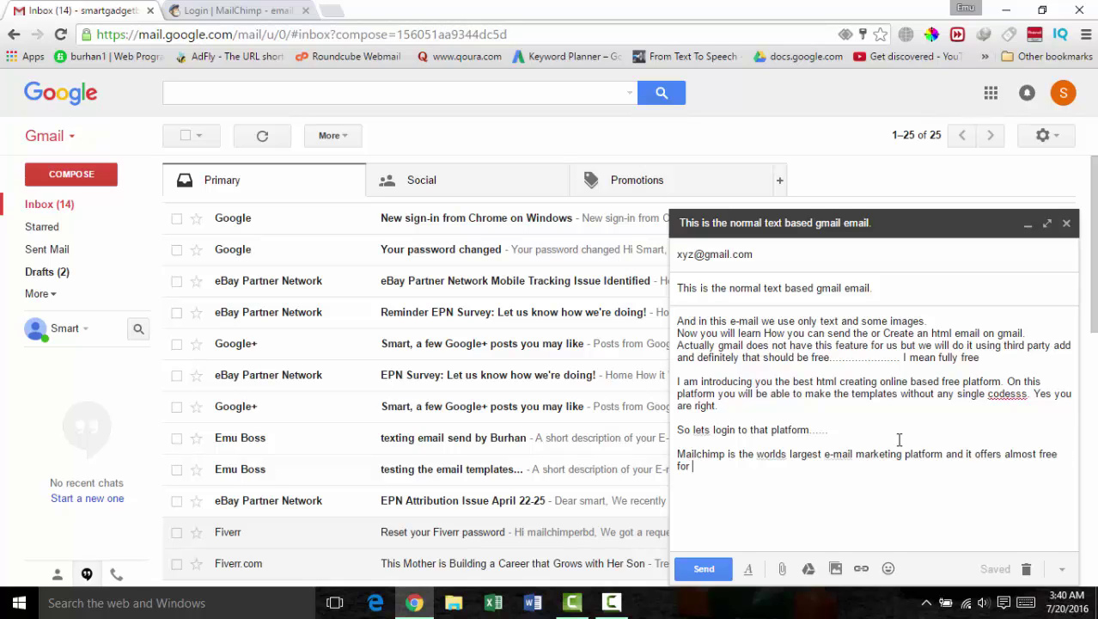
text(everything.)
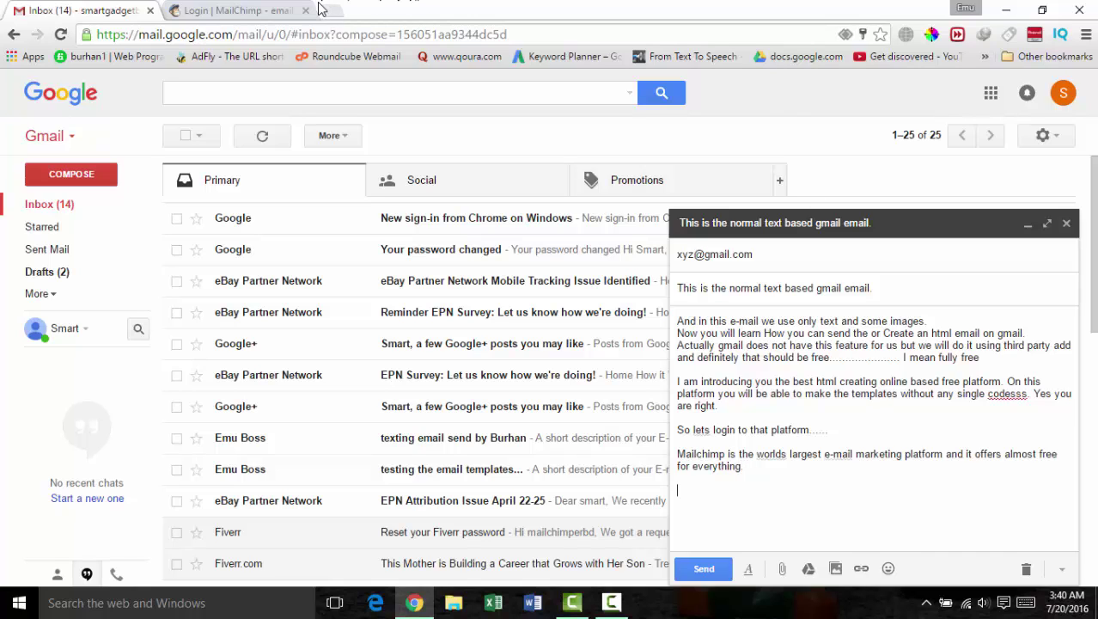
text( Lets )
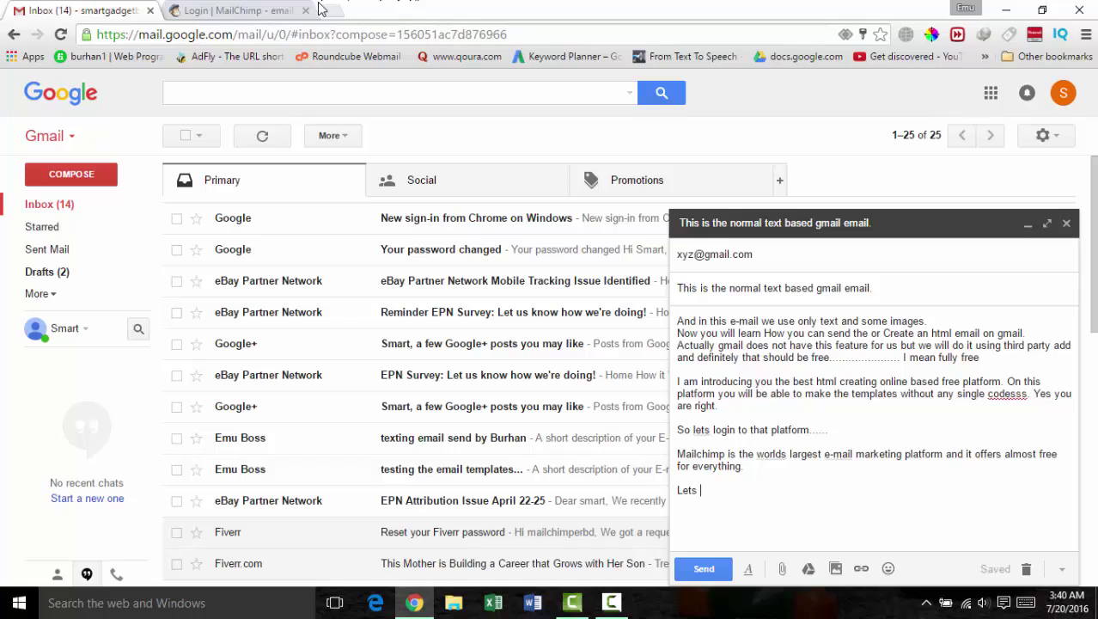
text(Login.)
click(280, 12)
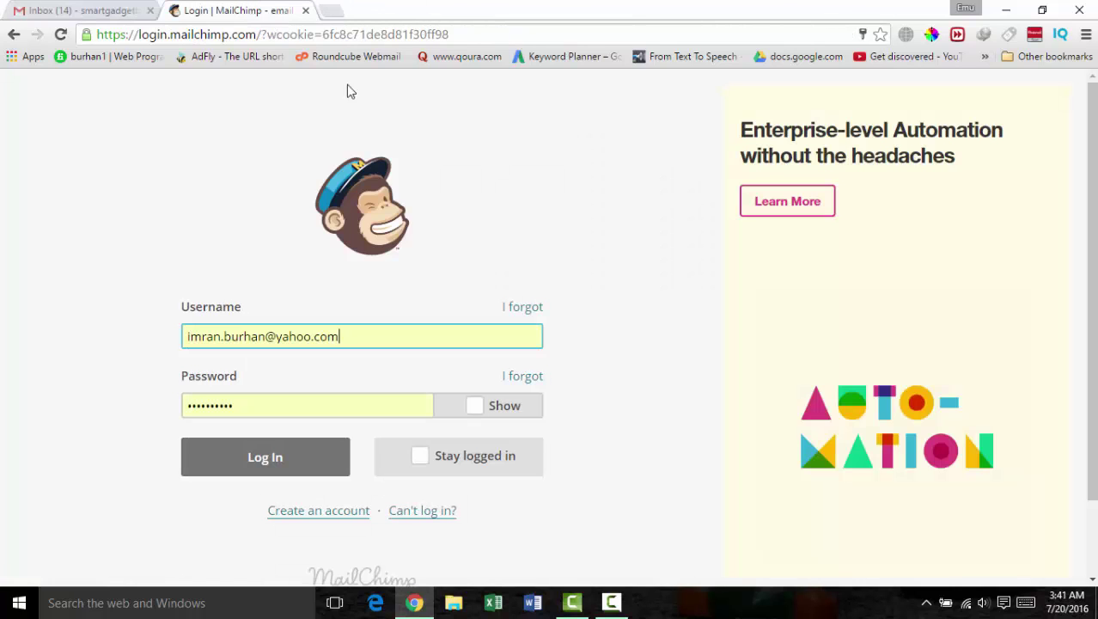
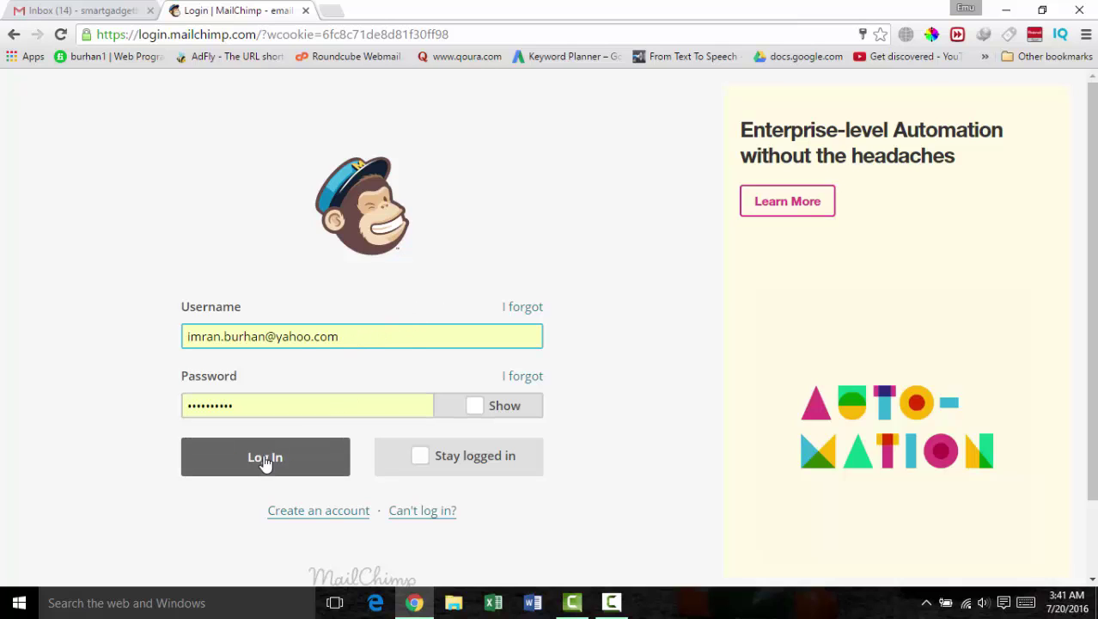
Step: Log in to MailChimp and choose the Chaityit account from the account list
click(265, 460)
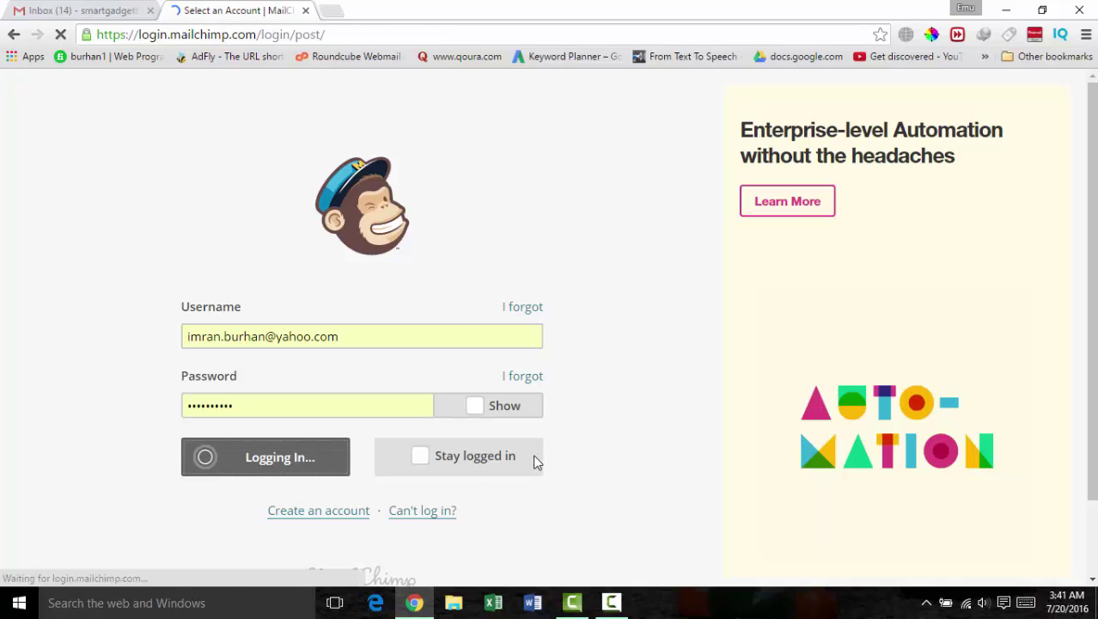
scroll(842, 390, down, 2)
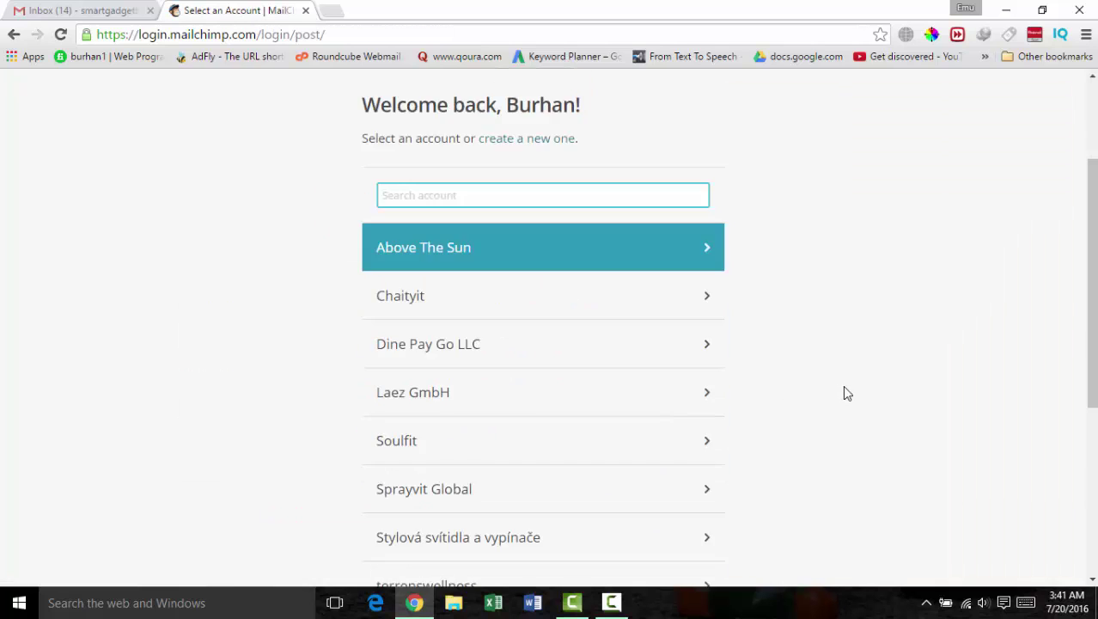
scroll(449, 327, down, 3)
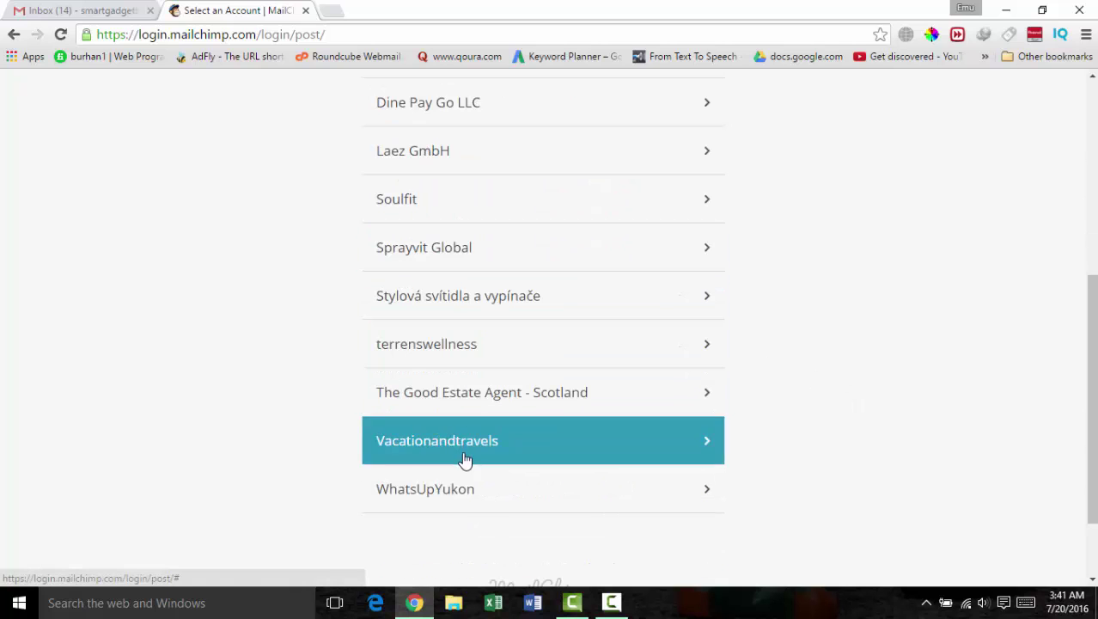
scroll(430, 240, up, 2)
scroll(429, 239, up, 1)
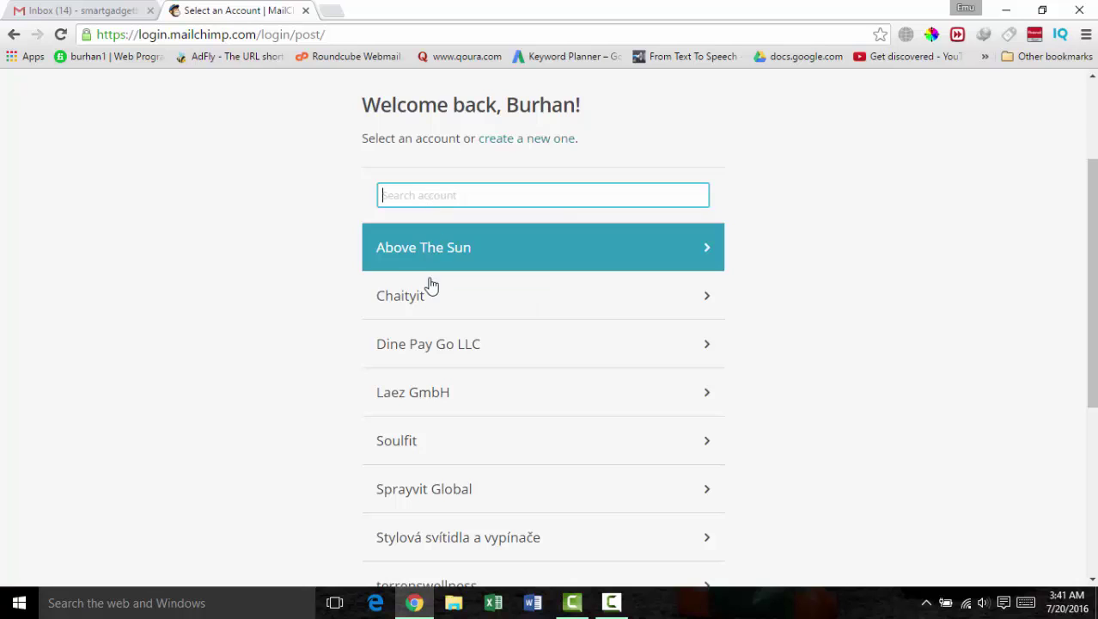
click(417, 301)
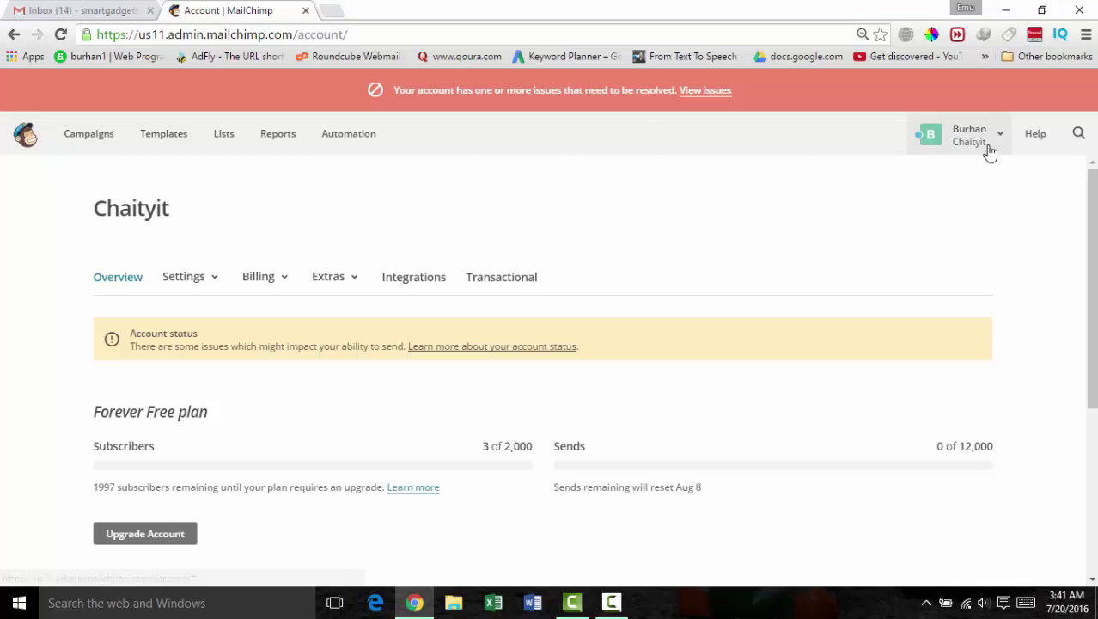
Step: Go to Templates and scroll through the saved template list
click(178, 135)
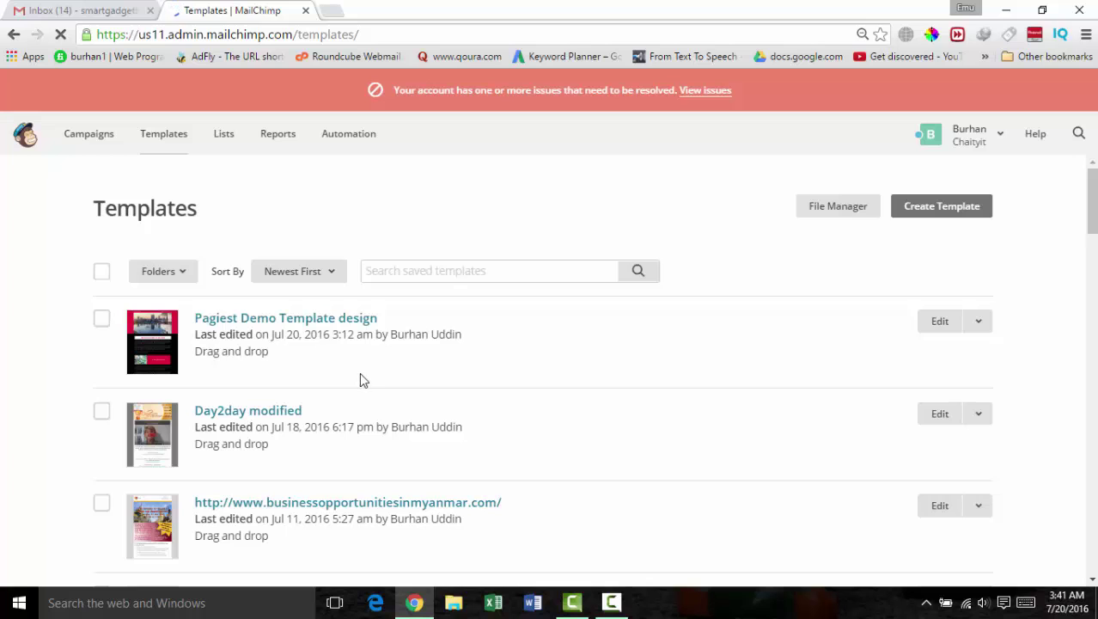
scroll(373, 389, down, 3)
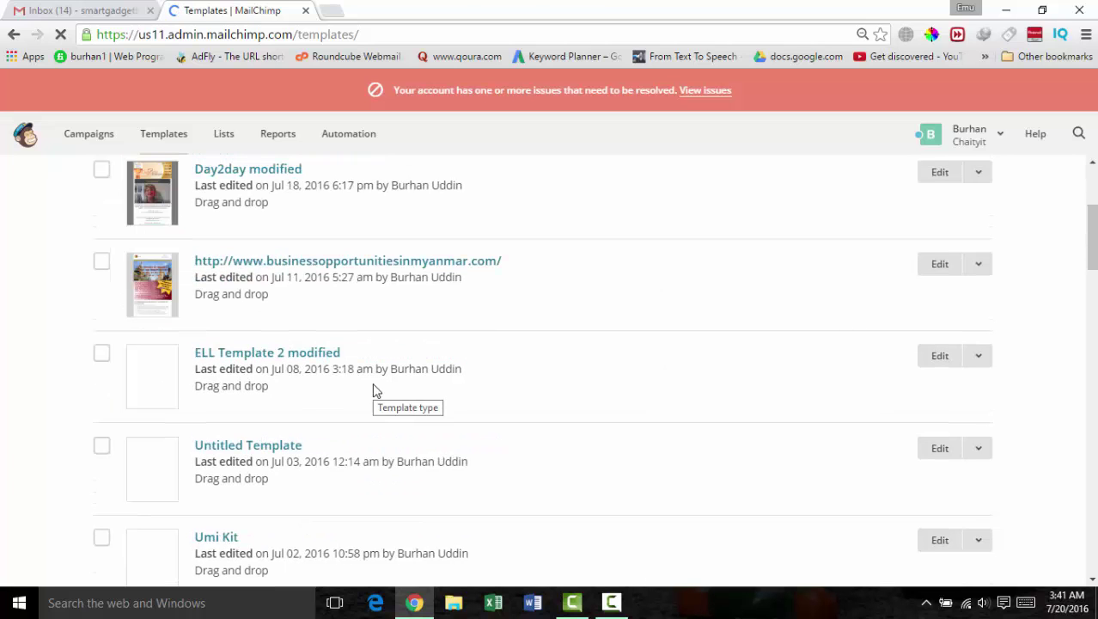
scroll(378, 392, down, 10)
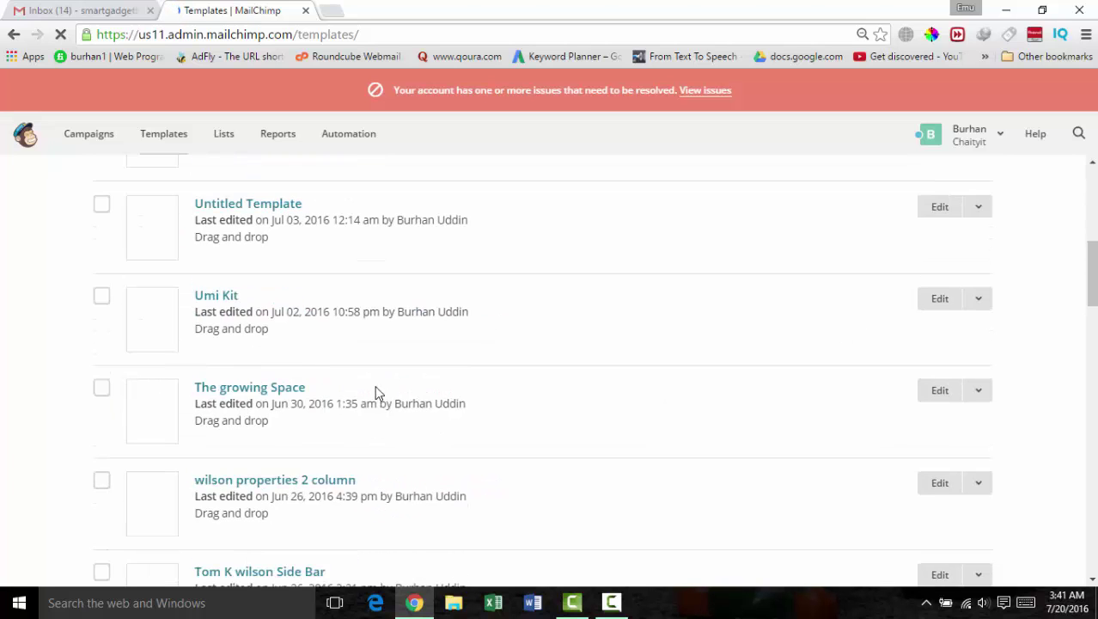
scroll(380, 393, down, 5)
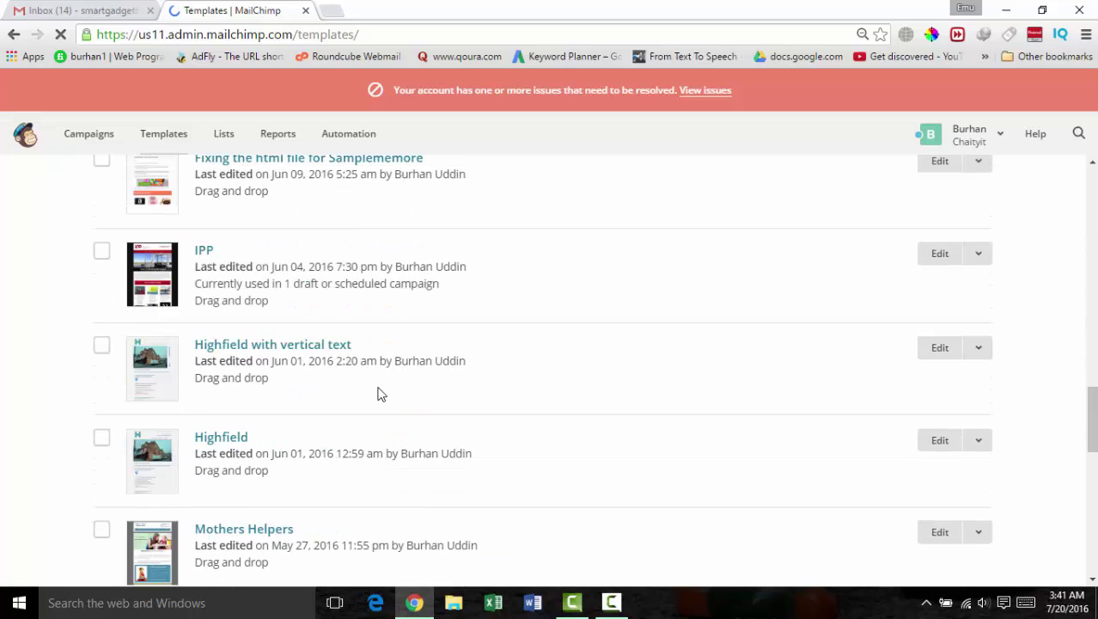
scroll(380, 393, down, 7)
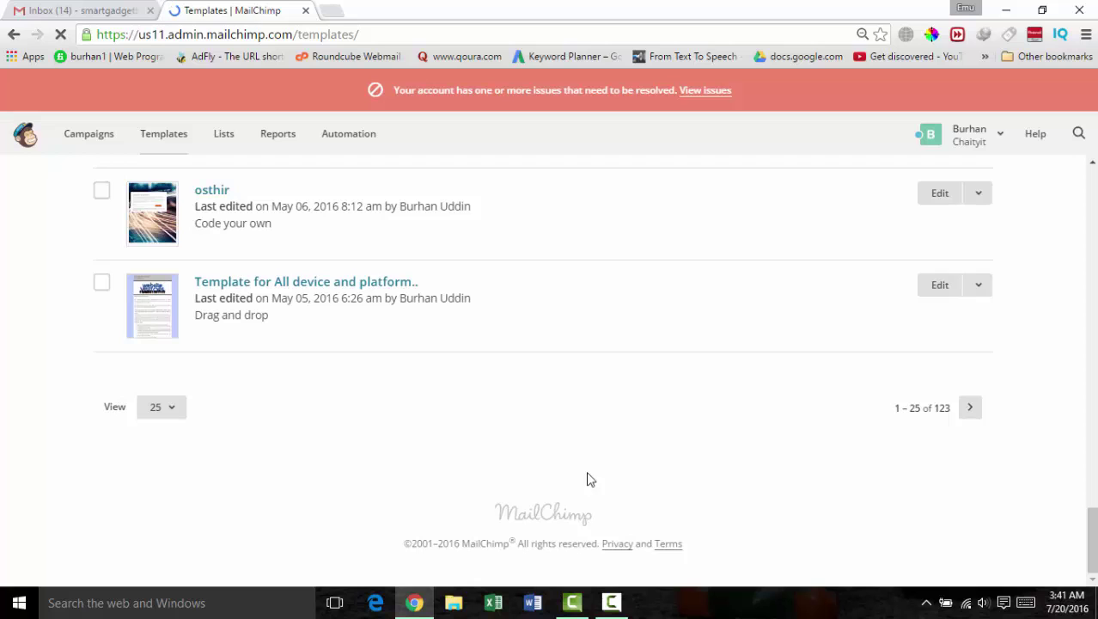
Step: View the next page of templates, leave templates-per-page unchanged, and return to page 1
click(964, 411)
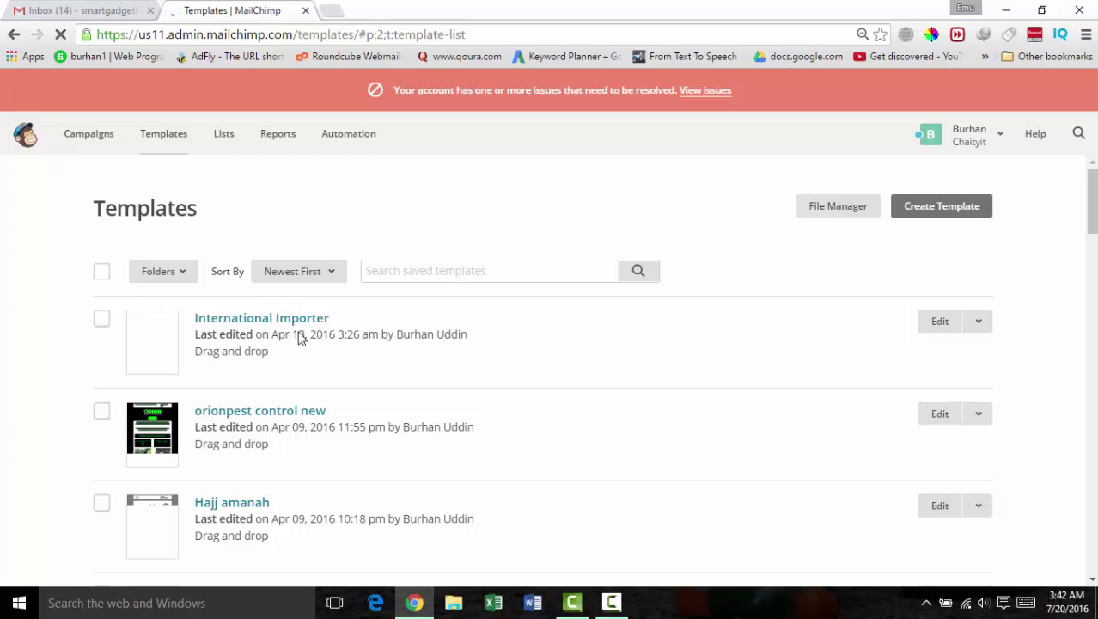
scroll(214, 366, down, 2)
scroll(214, 366, down, 10)
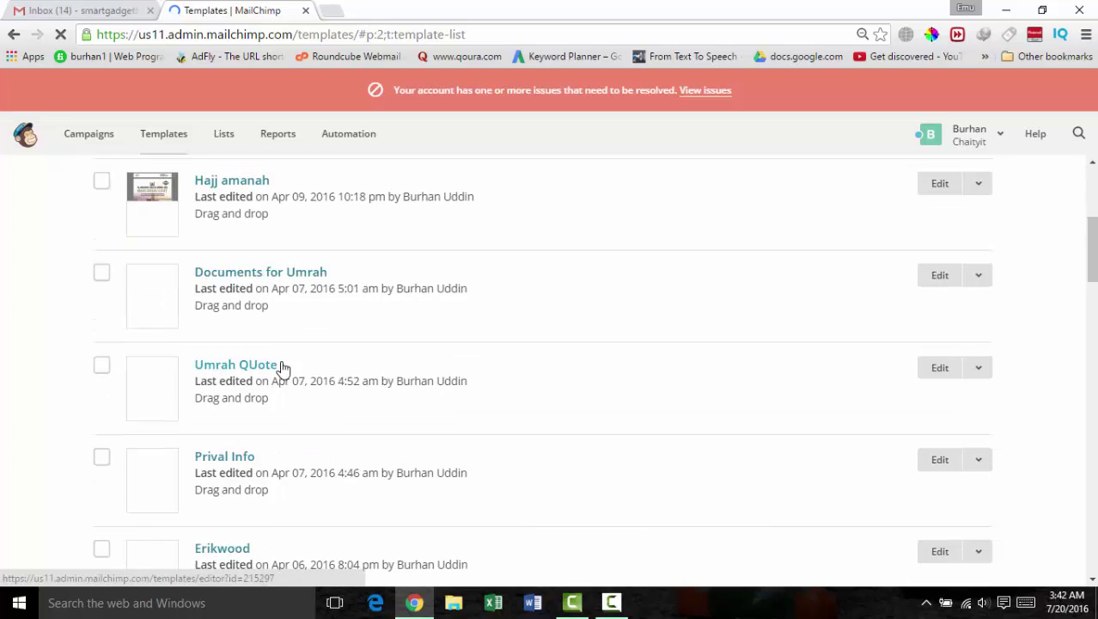
scroll(327, 366, down, 12)
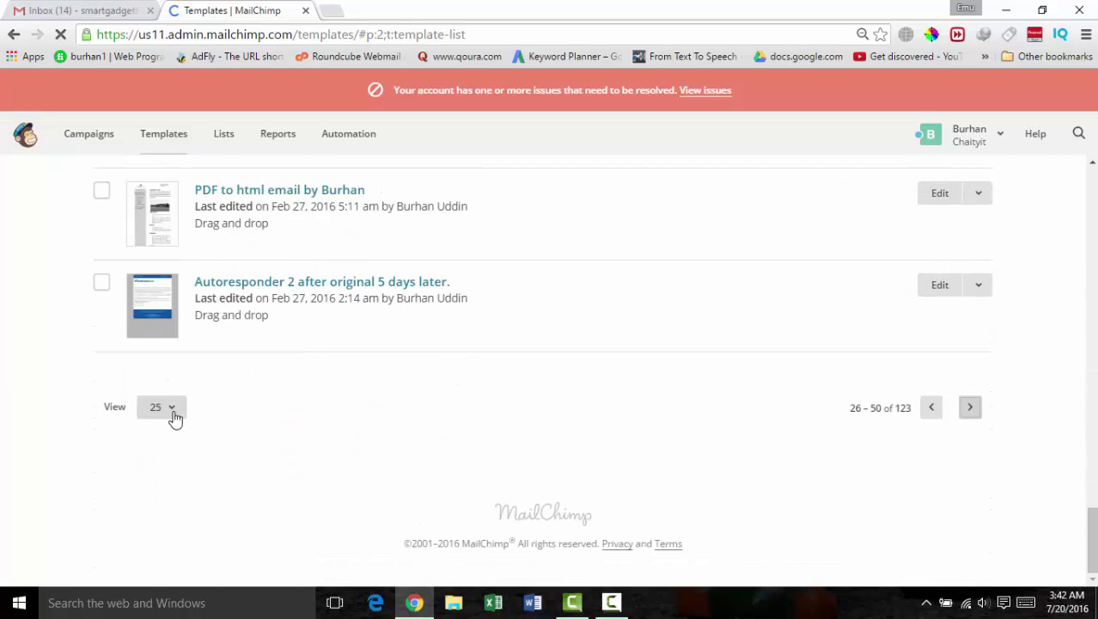
click(168, 409)
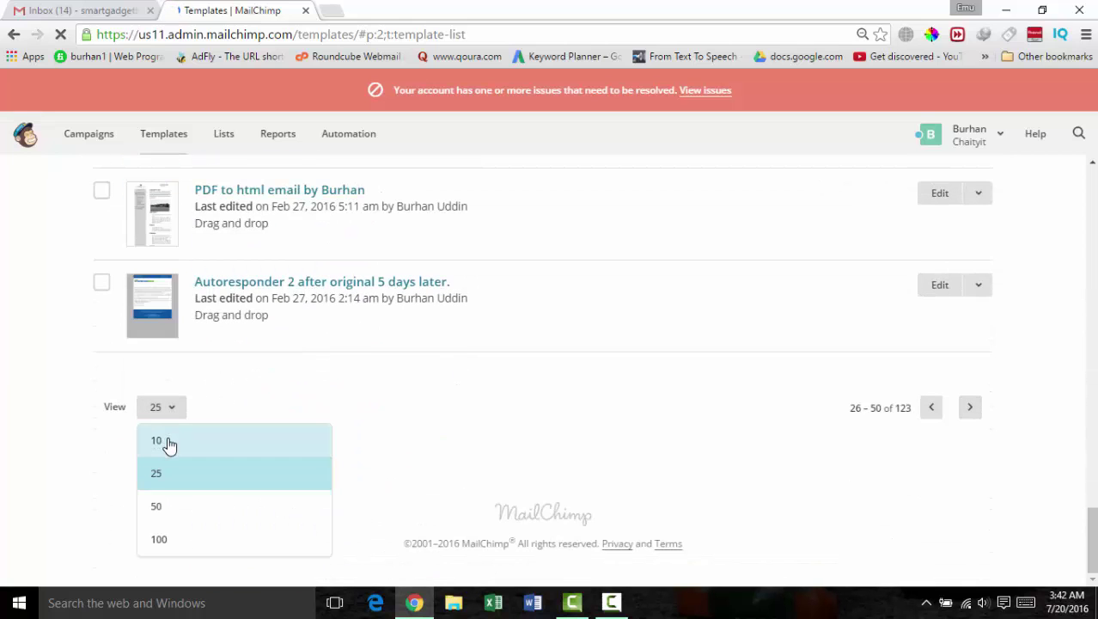
click(678, 414)
click(929, 408)
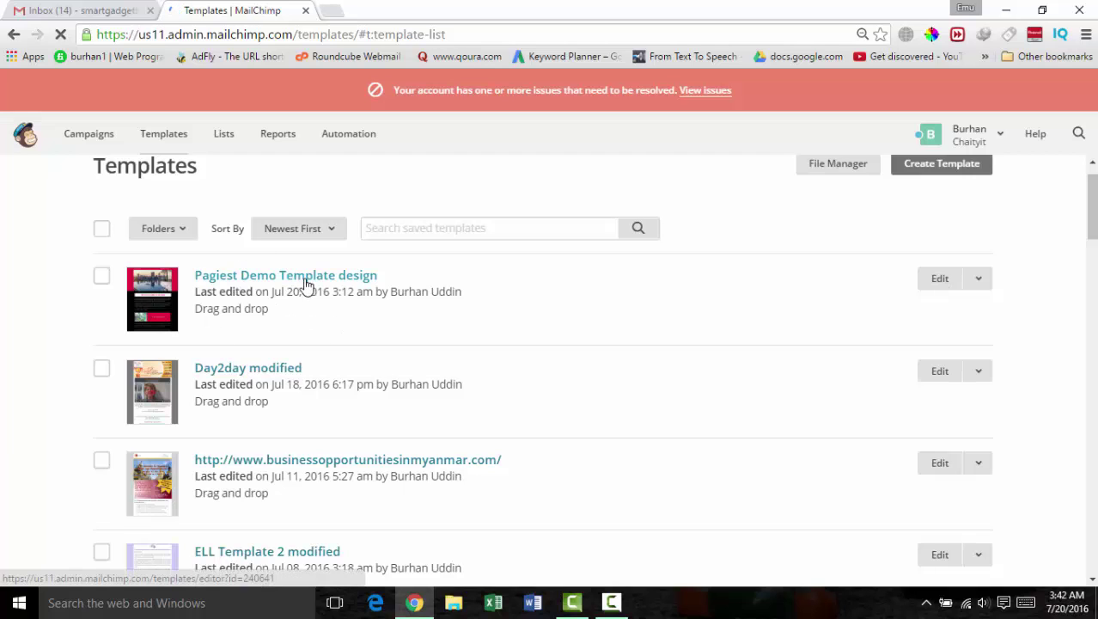
Step: Export Pagiest Demo Template design as an HTML file
click(979, 284)
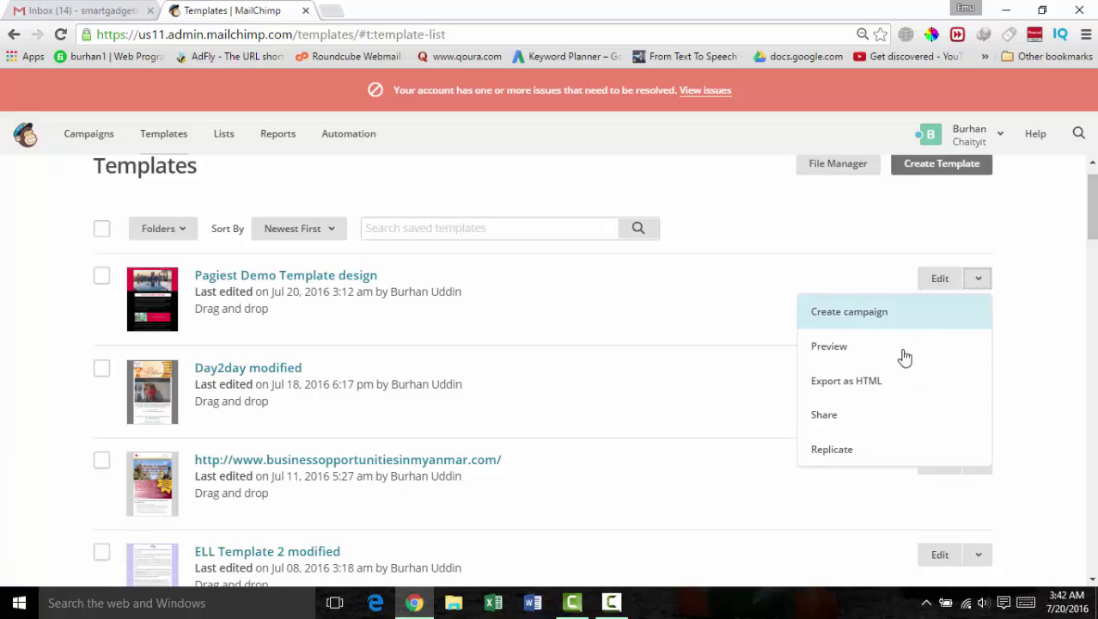
click(849, 386)
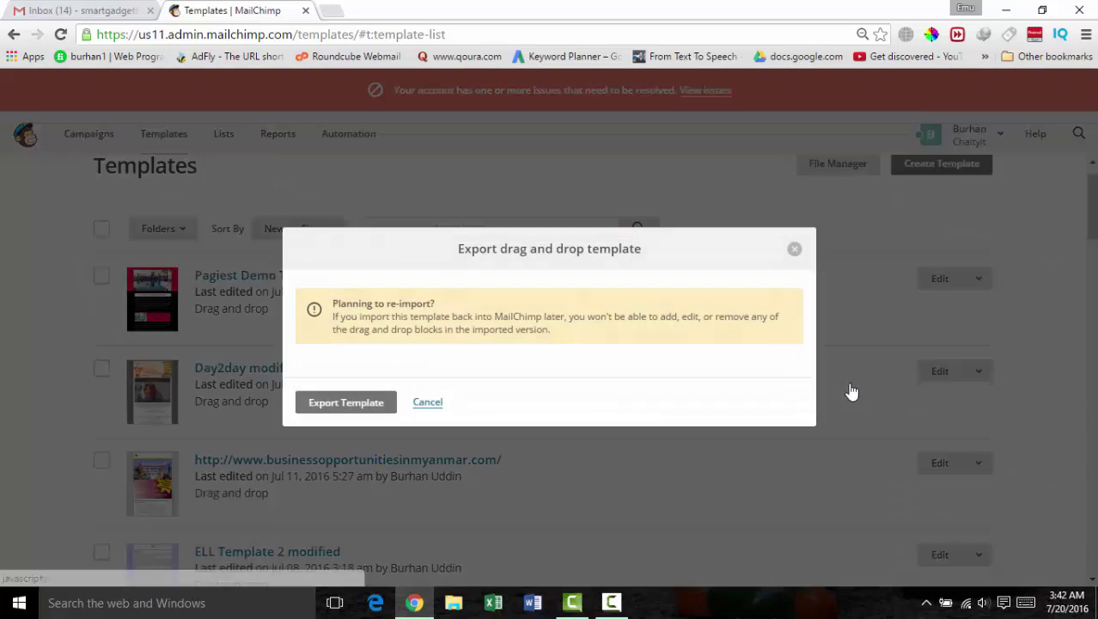
click(345, 403)
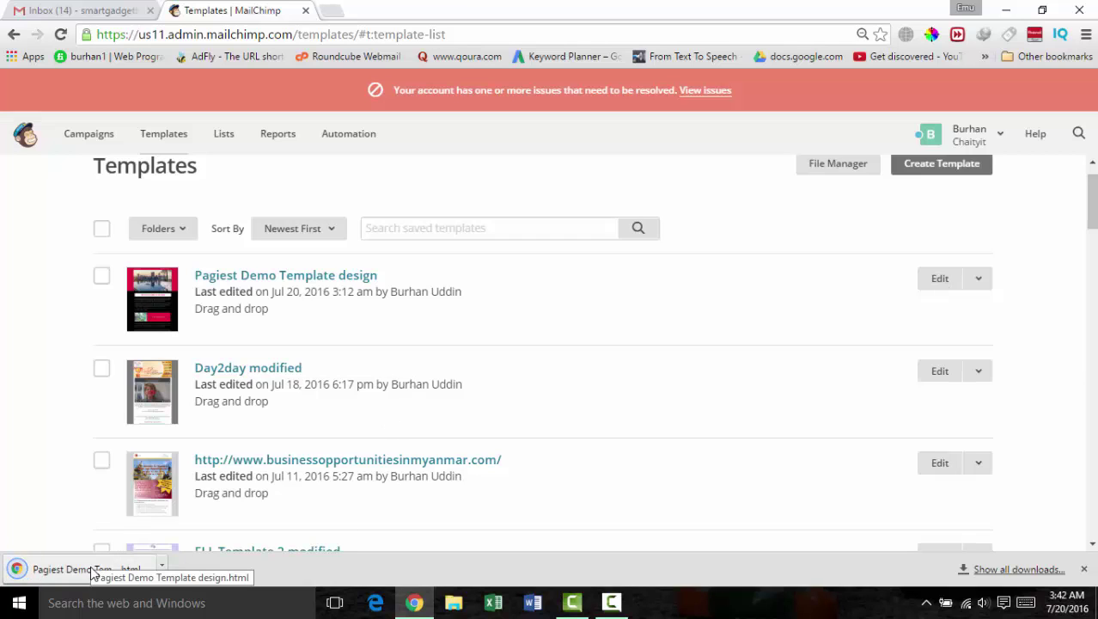
Step: Open the downloaded Pagiest Demo Template design.html in a new Chrome tab and scroll through it
drag(93, 571, 332, 14)
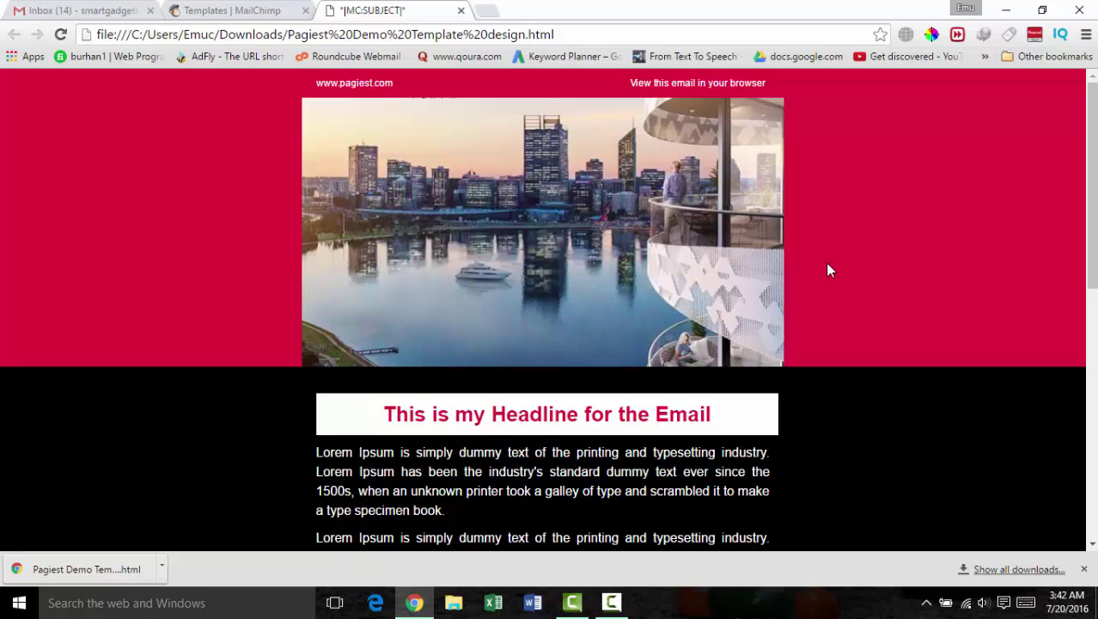
scroll(829, 284, down, 6)
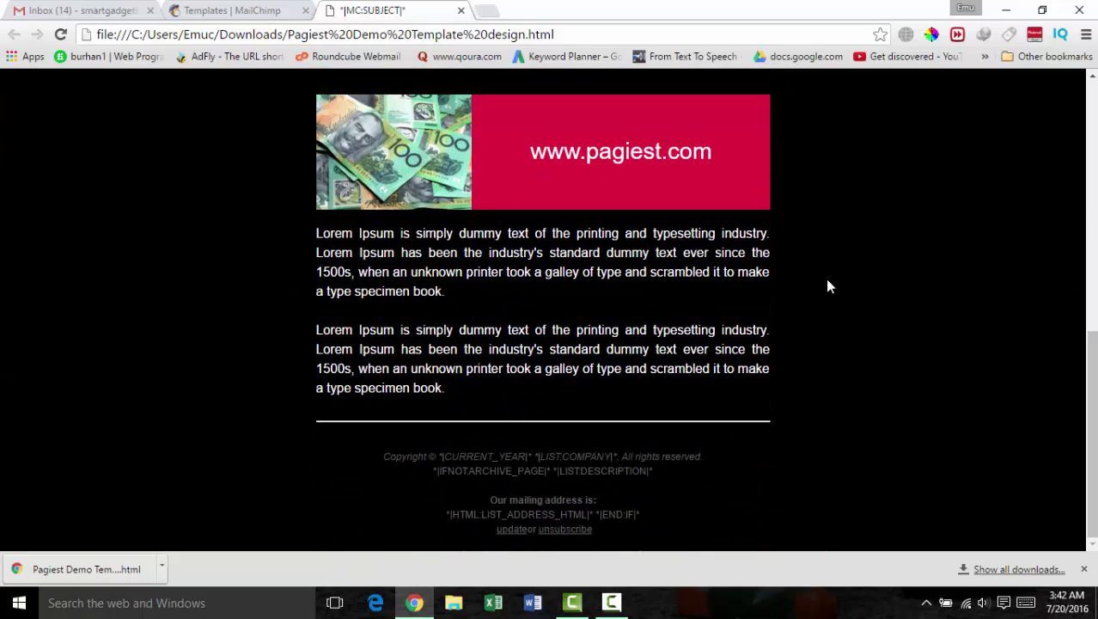
scroll(827, 286, up, 7)
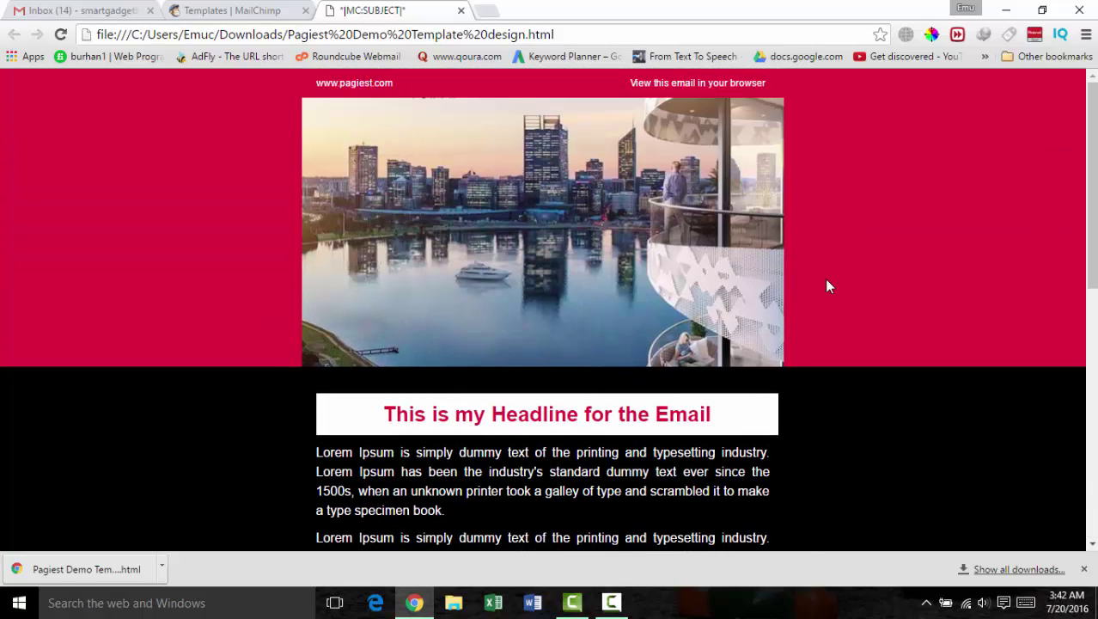
Step: Pop the email preview into its own window and resize it to a narrow, phone-like shape
drag(427, 17, 468, 67)
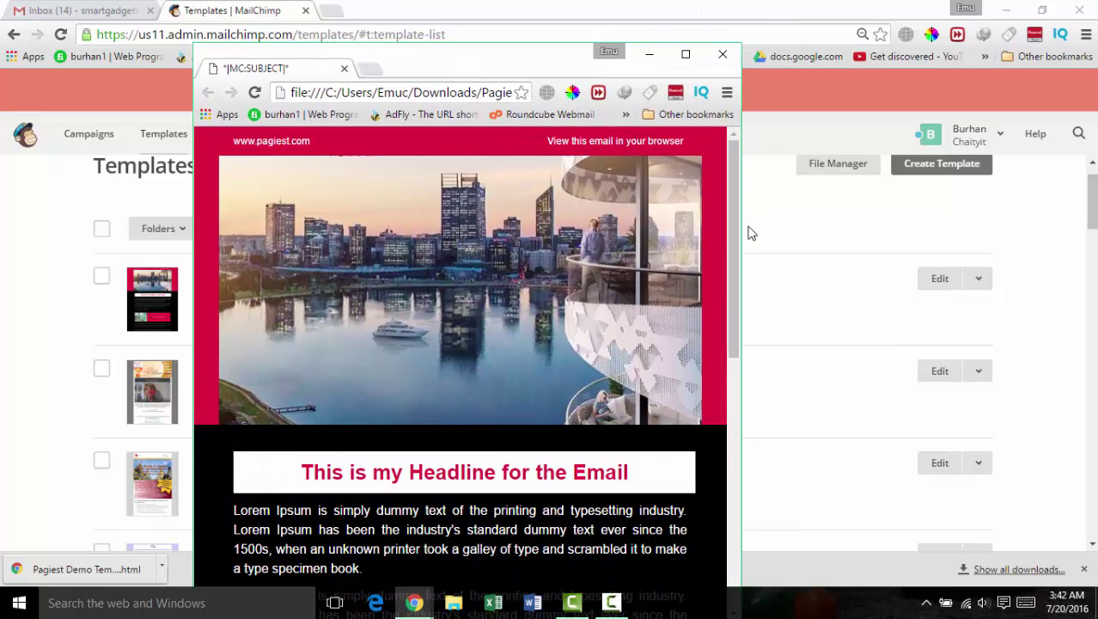
drag(743, 210, 411, 228)
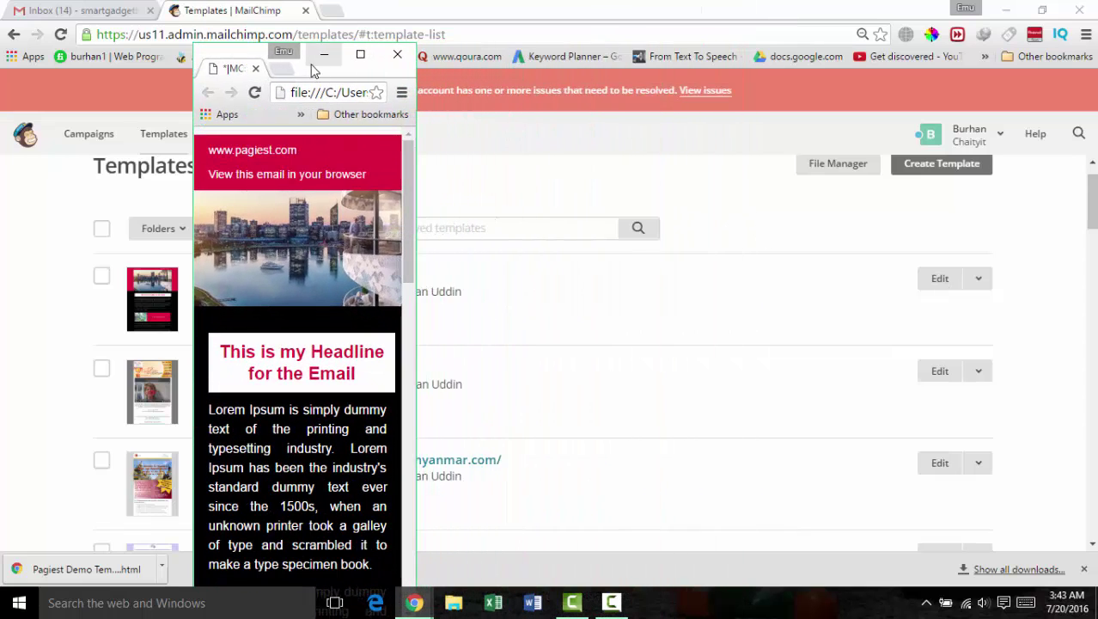
drag(353, 66, 357, 38)
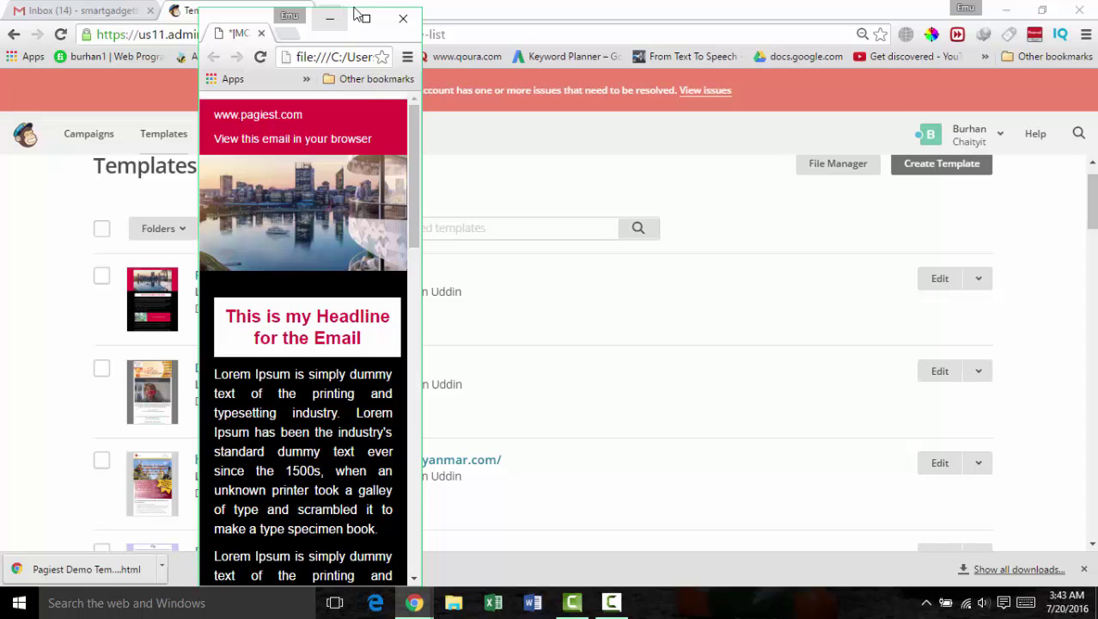
drag(249, 7, 238, 263)
drag(312, 269, 309, 96)
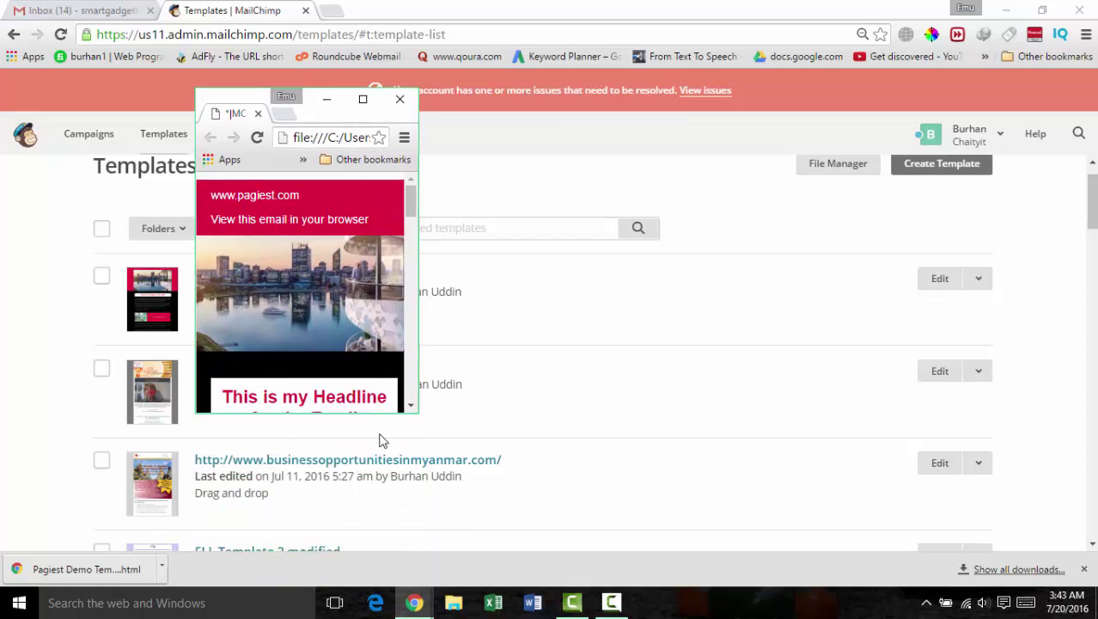
drag(379, 420, 352, 528)
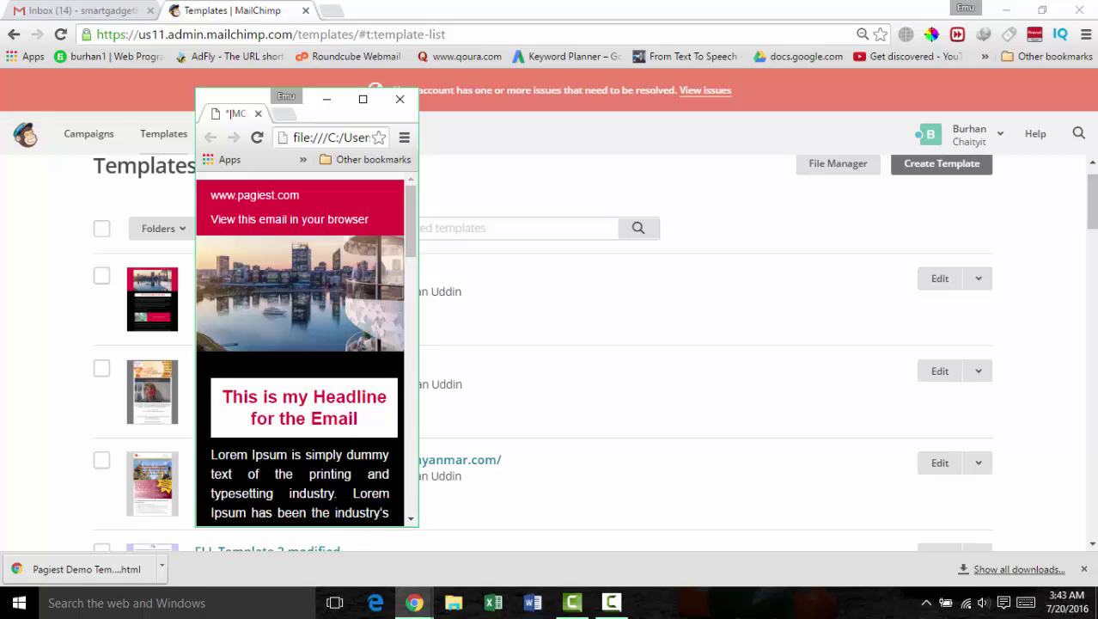
drag(419, 312, 419, 318)
Step: Scroll the preview, maximize it, and dock its tab into the main Chrome window
scroll(311, 338, down, 1)
scroll(311, 338, down, 8)
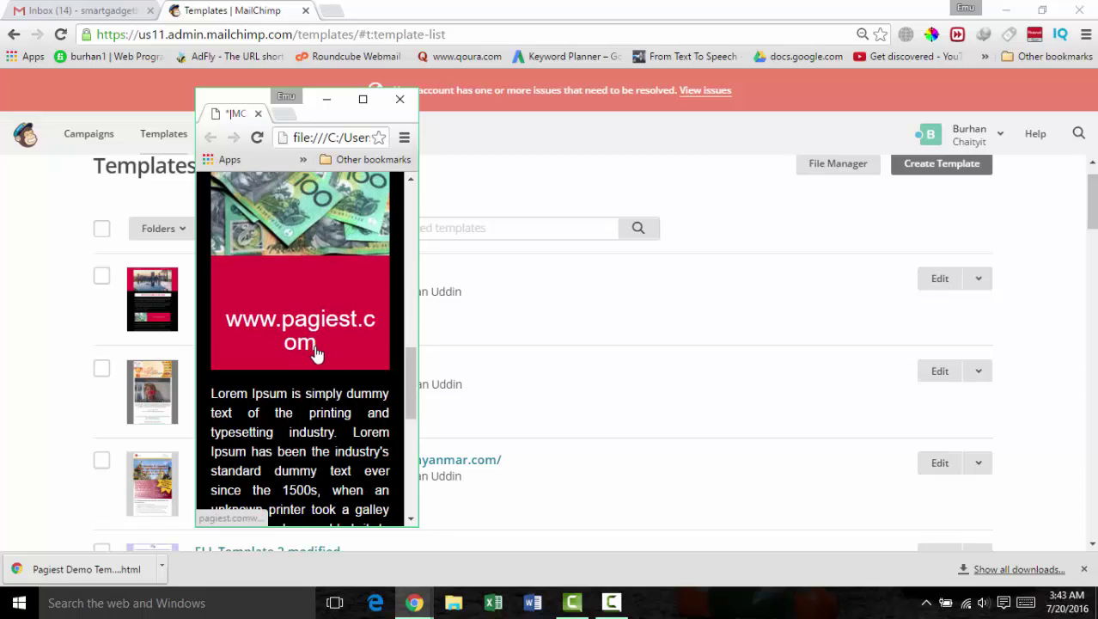
scroll(338, 376, down, 5)
scroll(338, 374, down, 1)
scroll(340, 380, up, 10)
scroll(339, 384, up, 2)
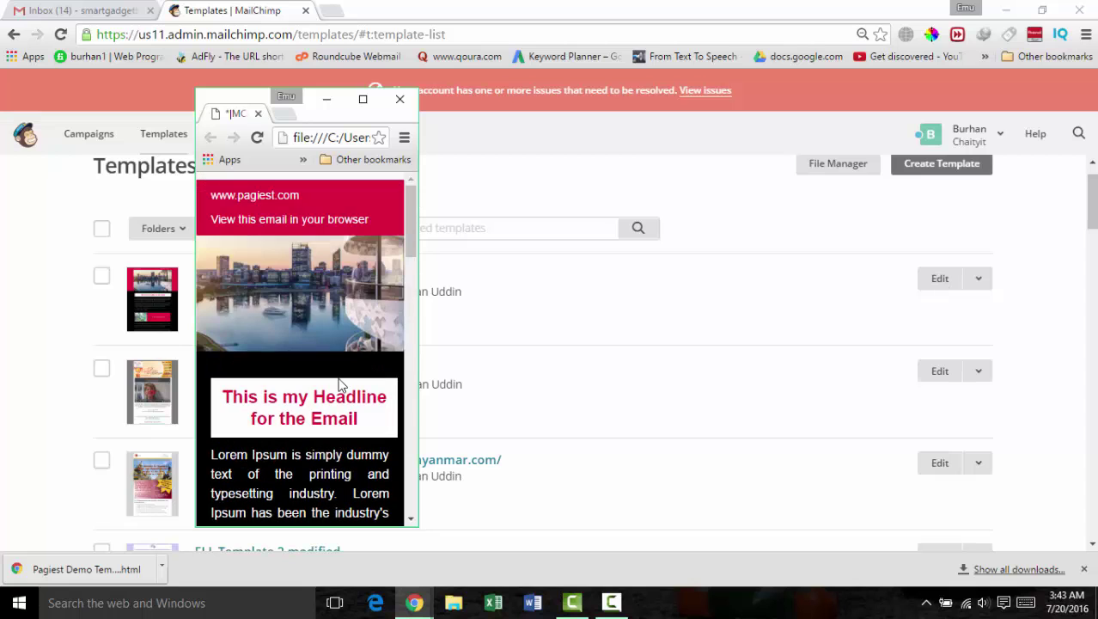
click(363, 98)
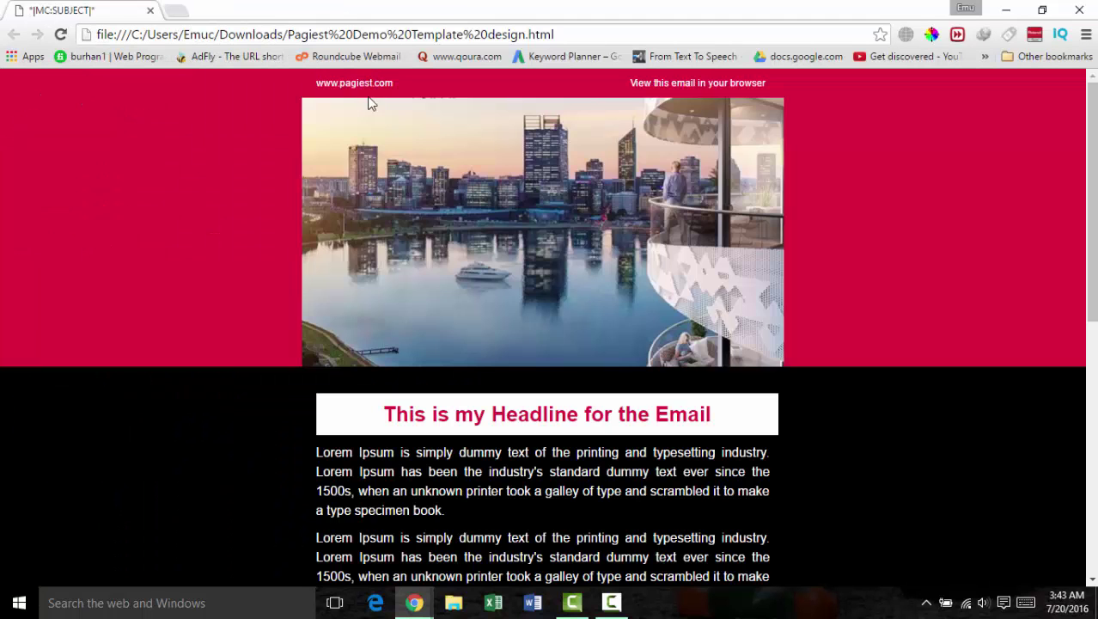
drag(110, 10, 369, 20)
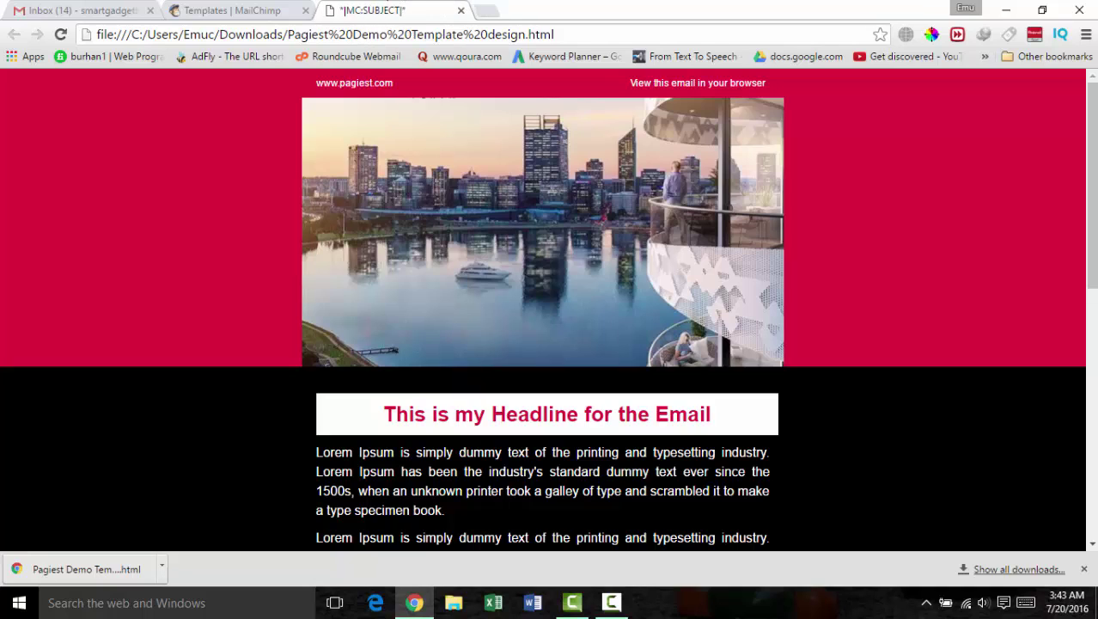
Step: Show the download in the Downloads folder and open Pagiest Demo Template design.html with WordPad
click(162, 567)
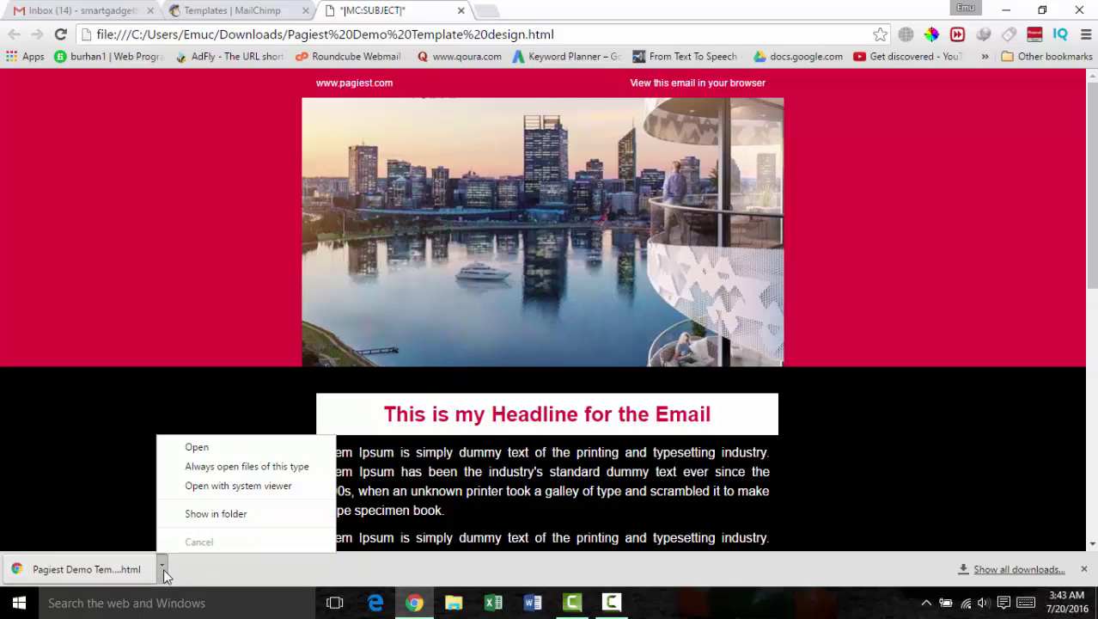
click(240, 514)
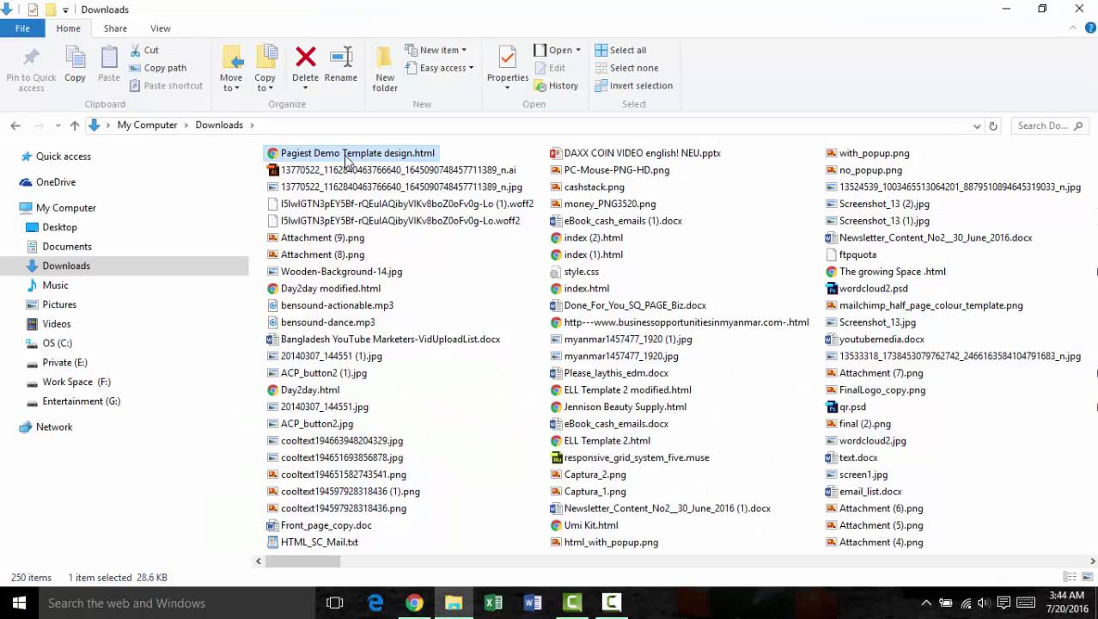
right_click(347, 159)
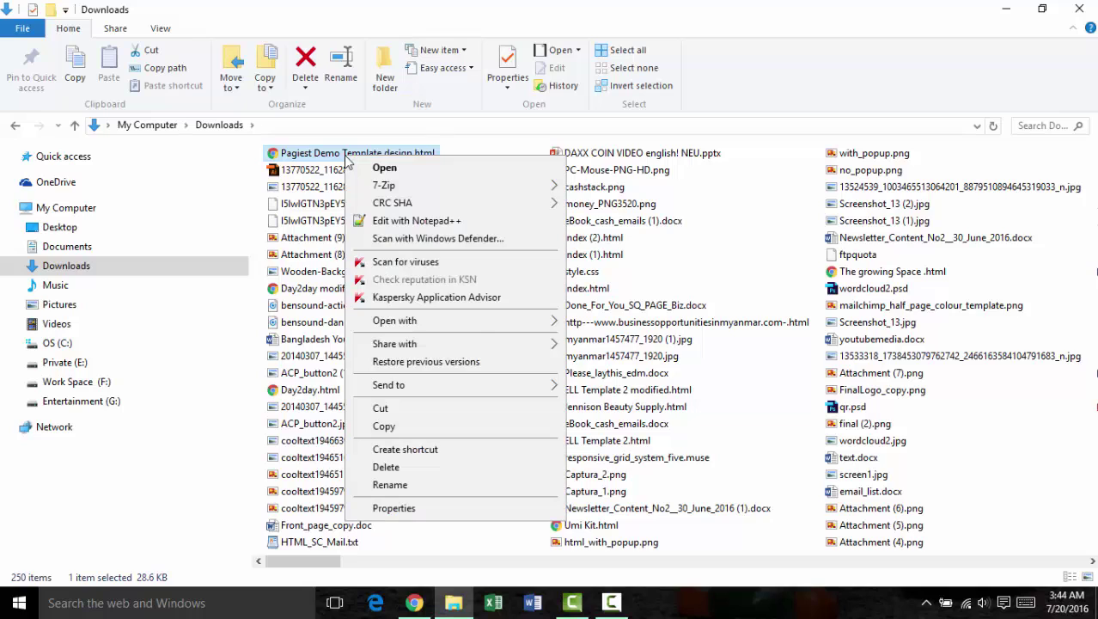
mouse_move(501, 327)
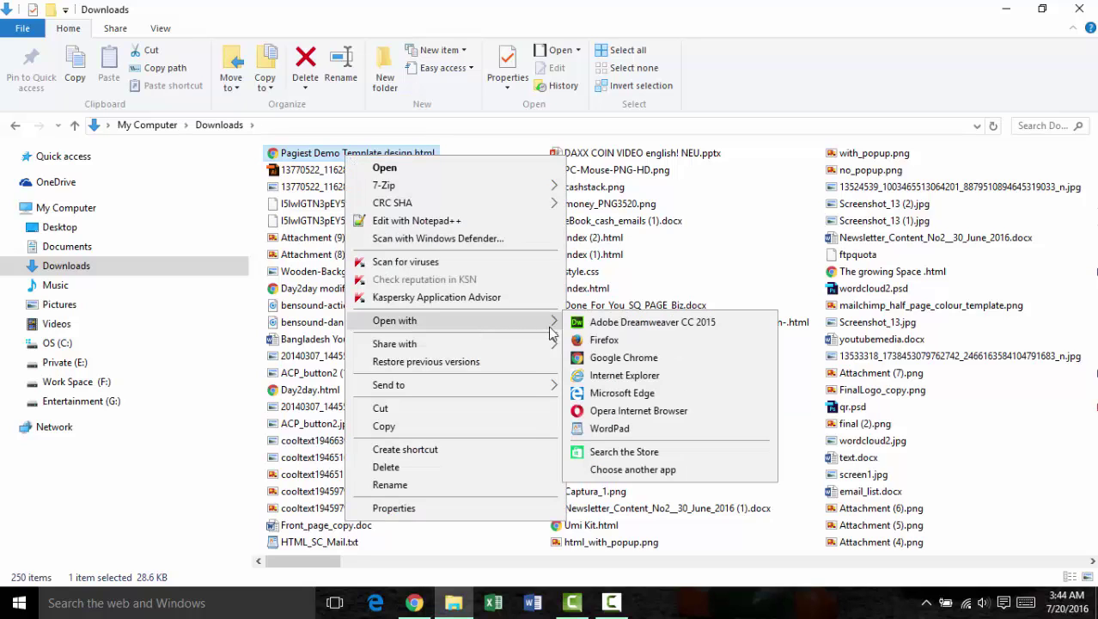
click(612, 431)
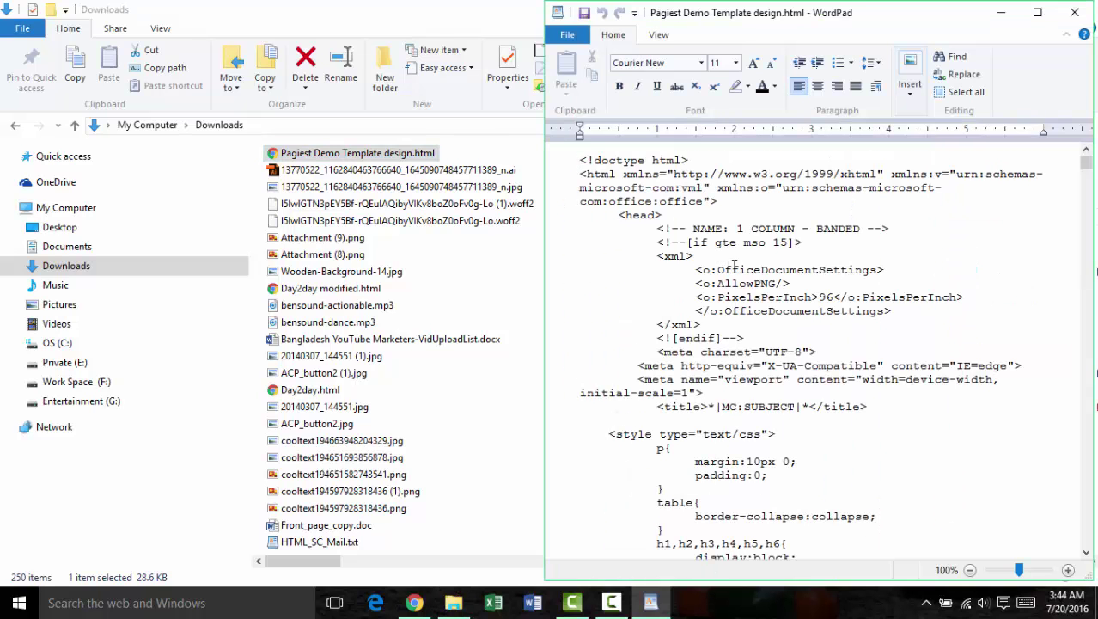
Step: Scroll through the template's HTML code in WordPad, then bring Chrome back to the front
scroll(735, 266, down, 20)
scroll(743, 273, down, 10)
drag(1087, 215, 1085, 159)
click(405, 603)
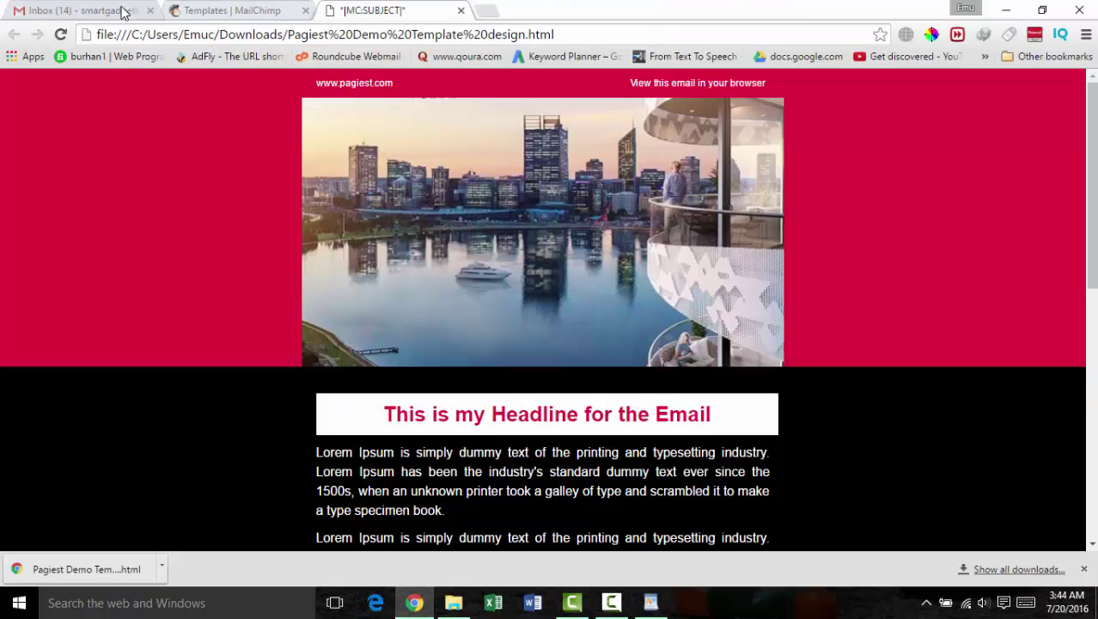
Step: In the Gmail Inbox, close the old text-only draft and compose a new message
click(91, 11)
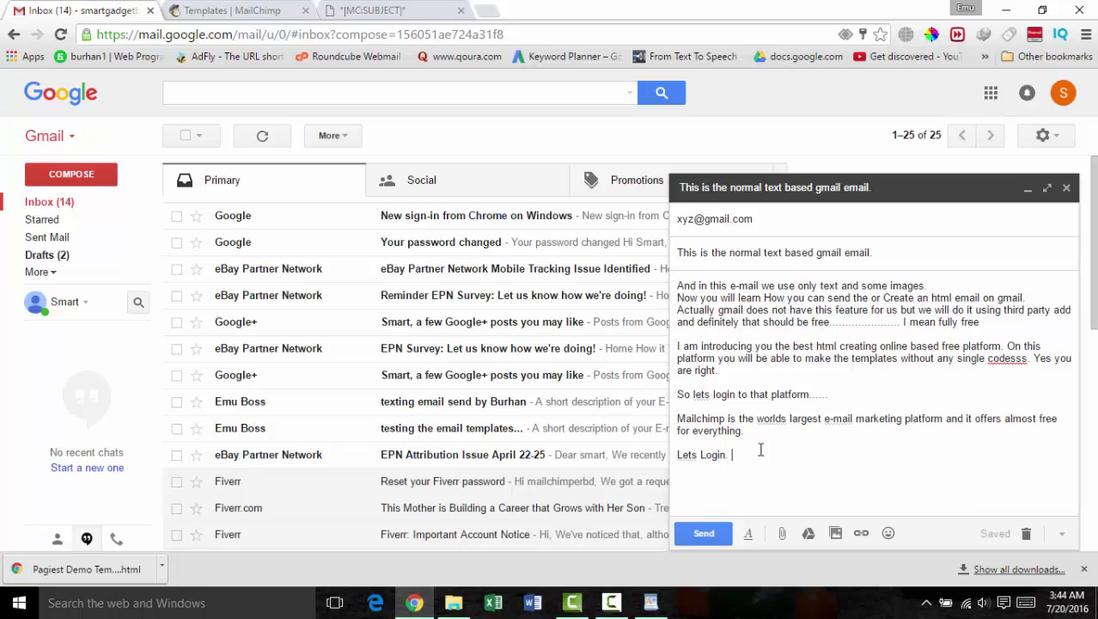
click(1066, 188)
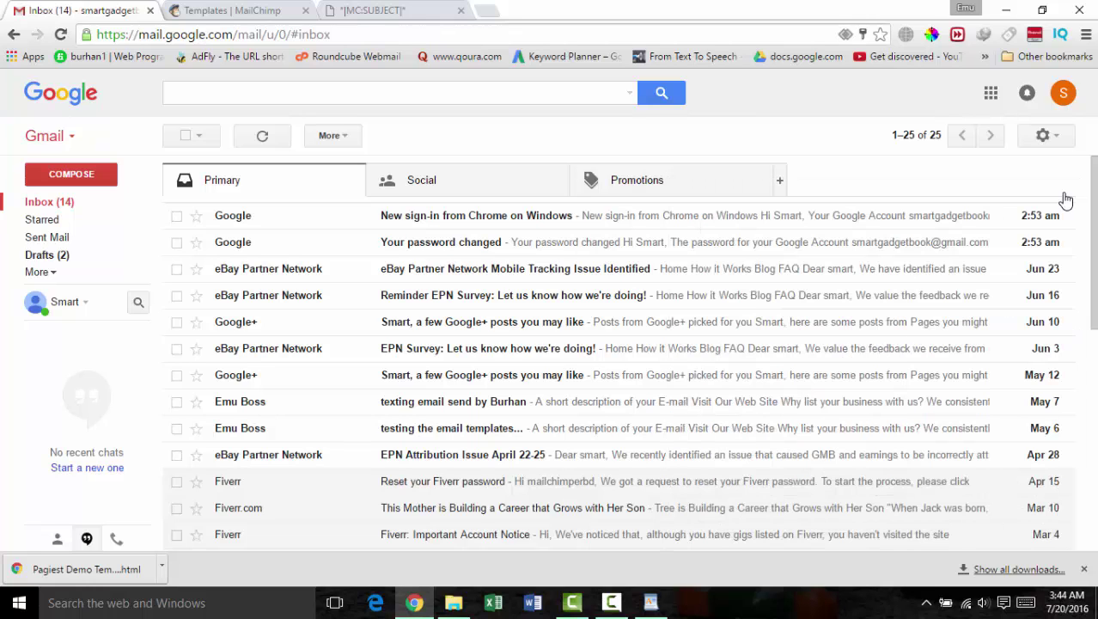
click(62, 179)
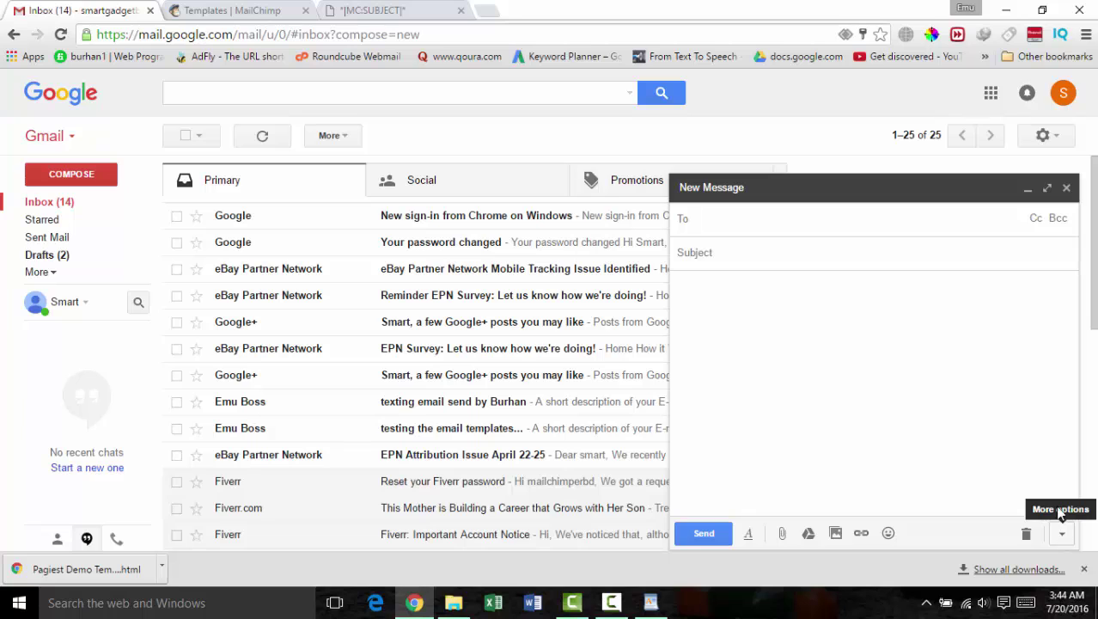
Step: Make the new message full screen, type 'code area' in the body, and select it
click(1047, 189)
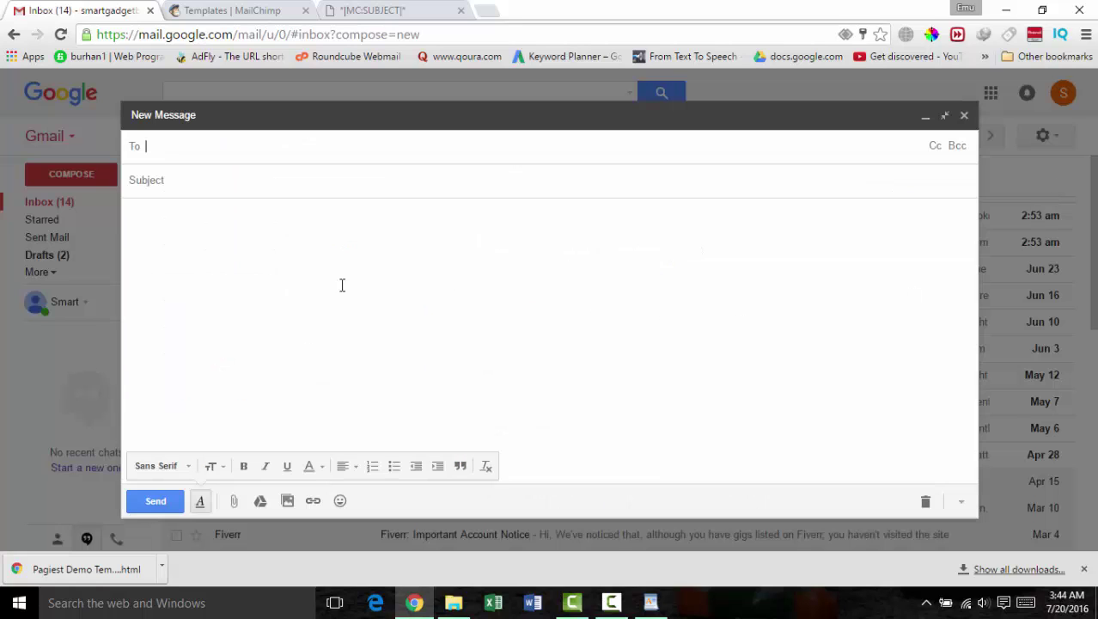
click(182, 226)
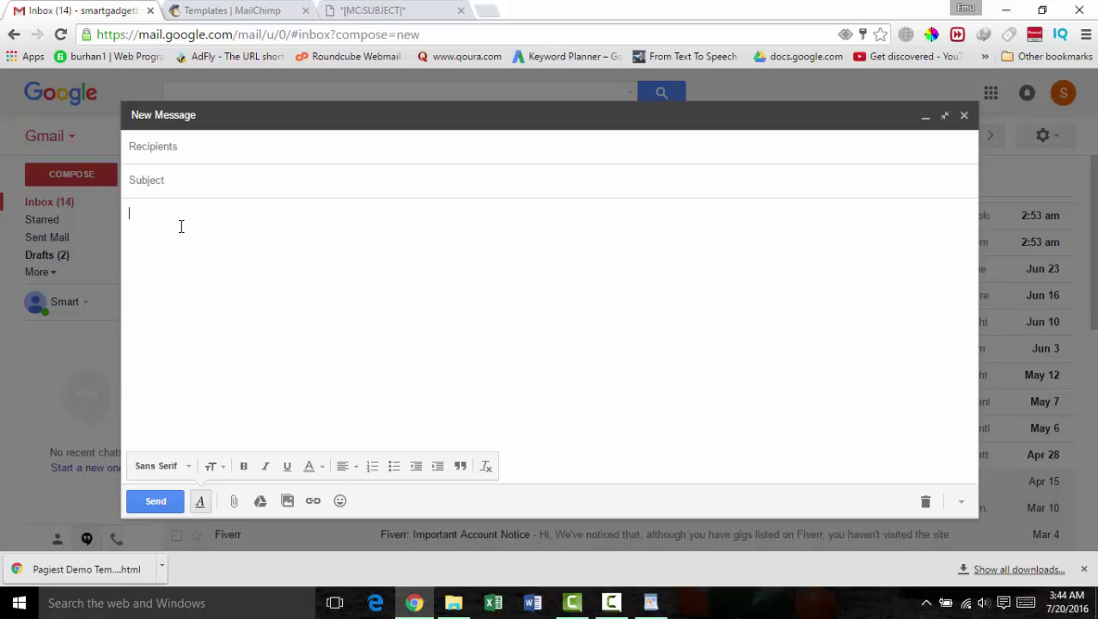
text(code area)
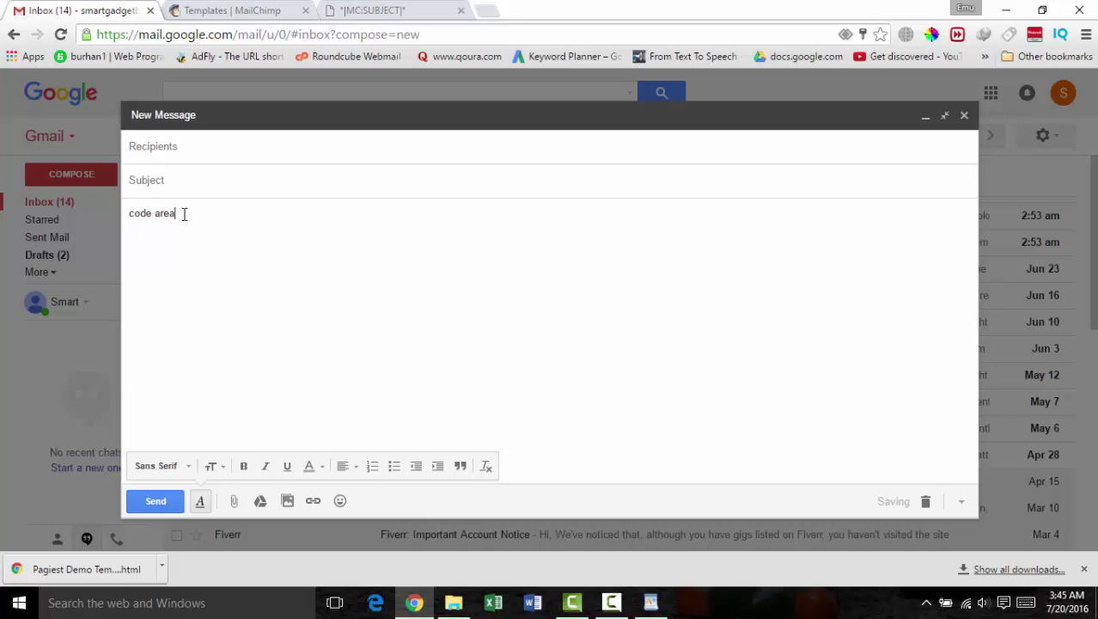
drag(182, 213, 127, 220)
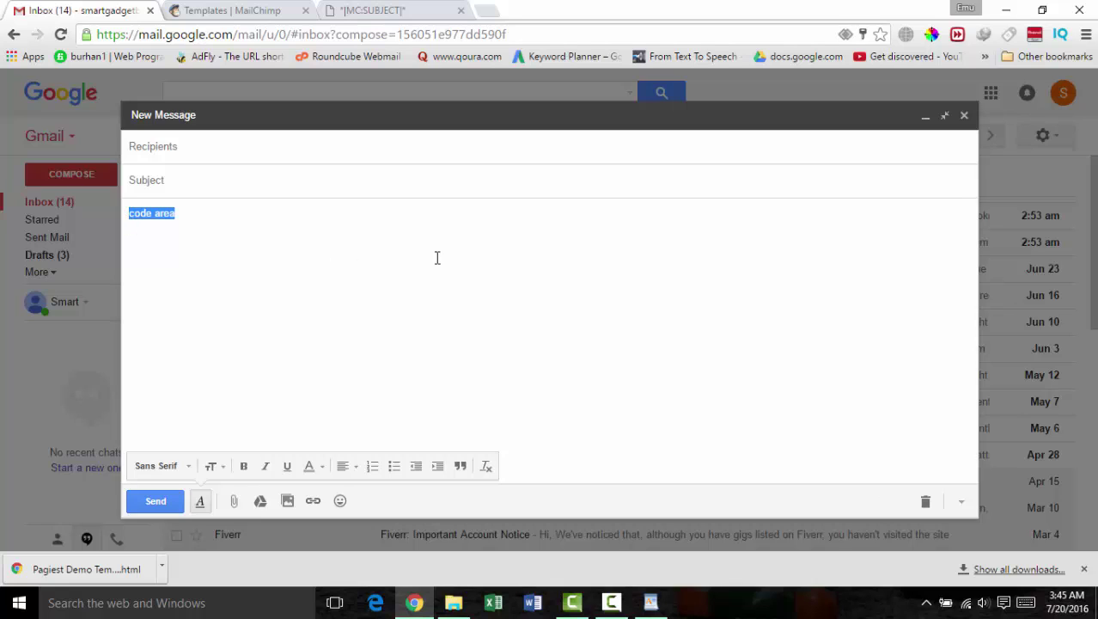
right_click(202, 219)
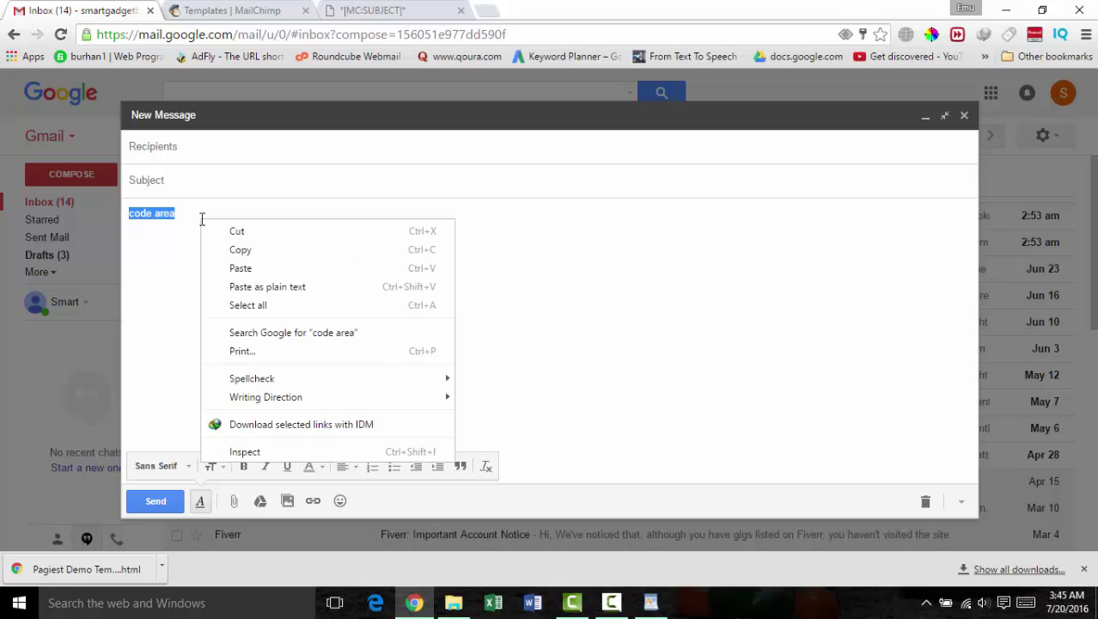
Step: Inspect the body, edit the div#:de message-body element as HTML, and widen DevTools across the page
click(257, 458)
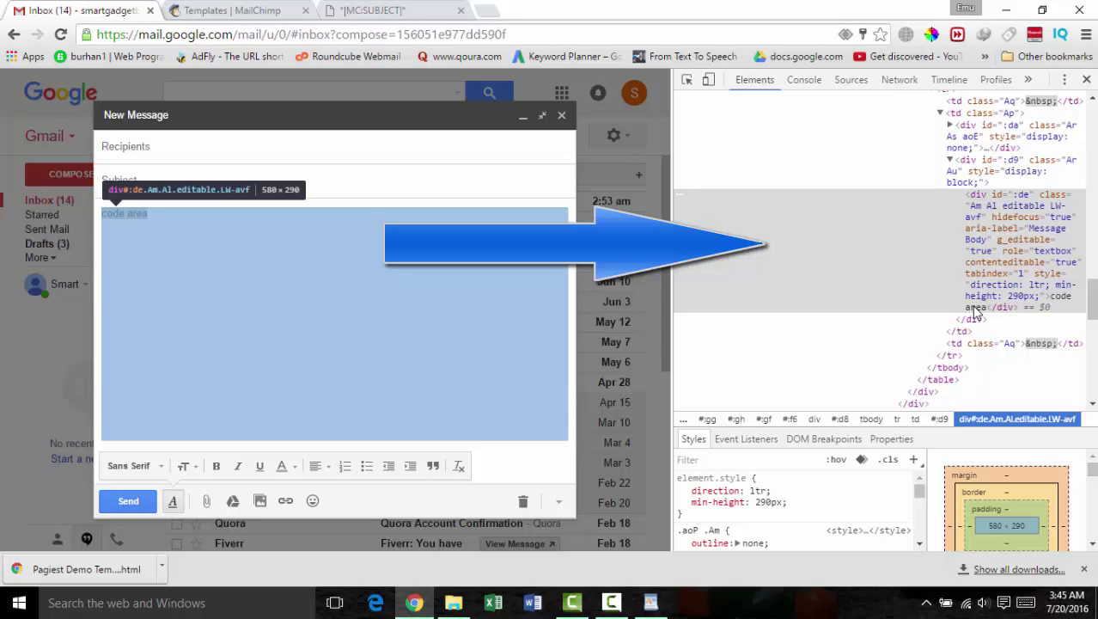
right_click(976, 306)
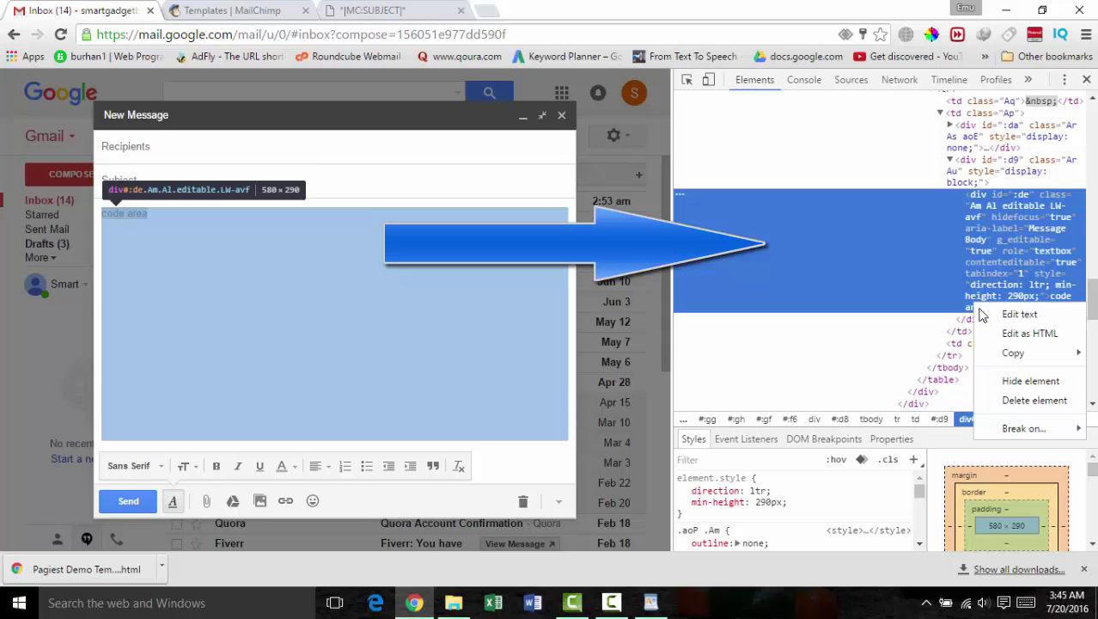
click(1035, 399)
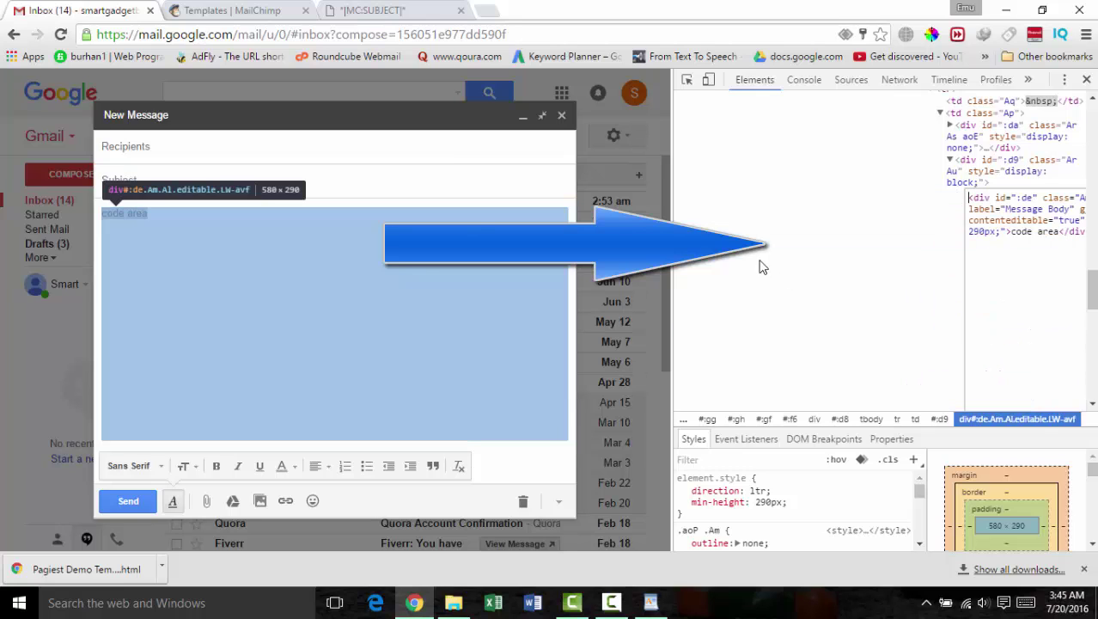
drag(672, 258, 616, 258)
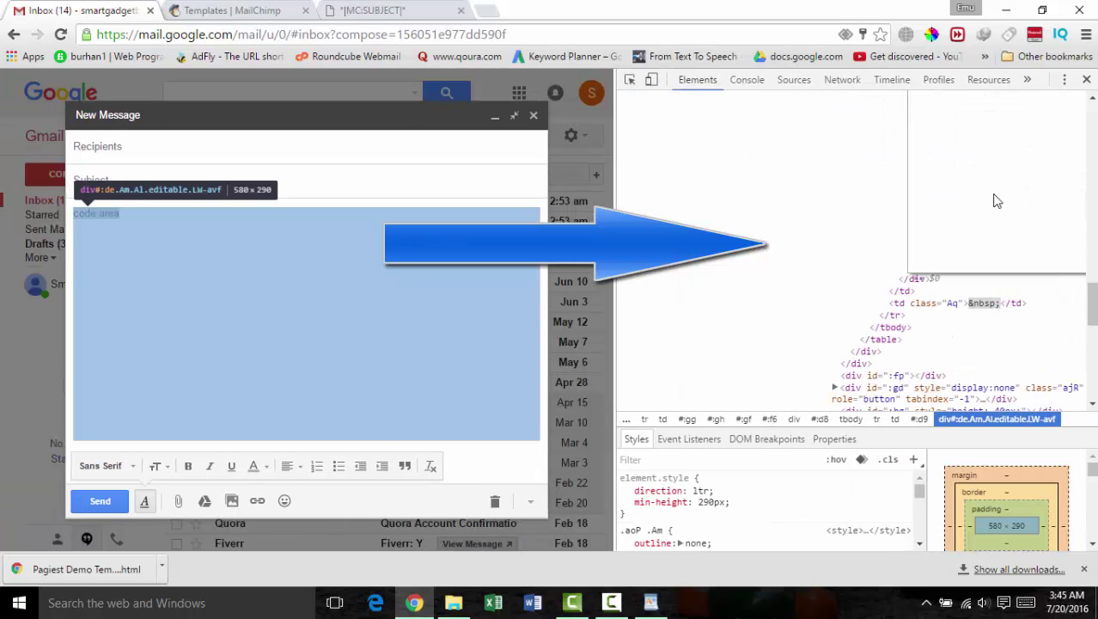
drag(1093, 299, 1093, 282)
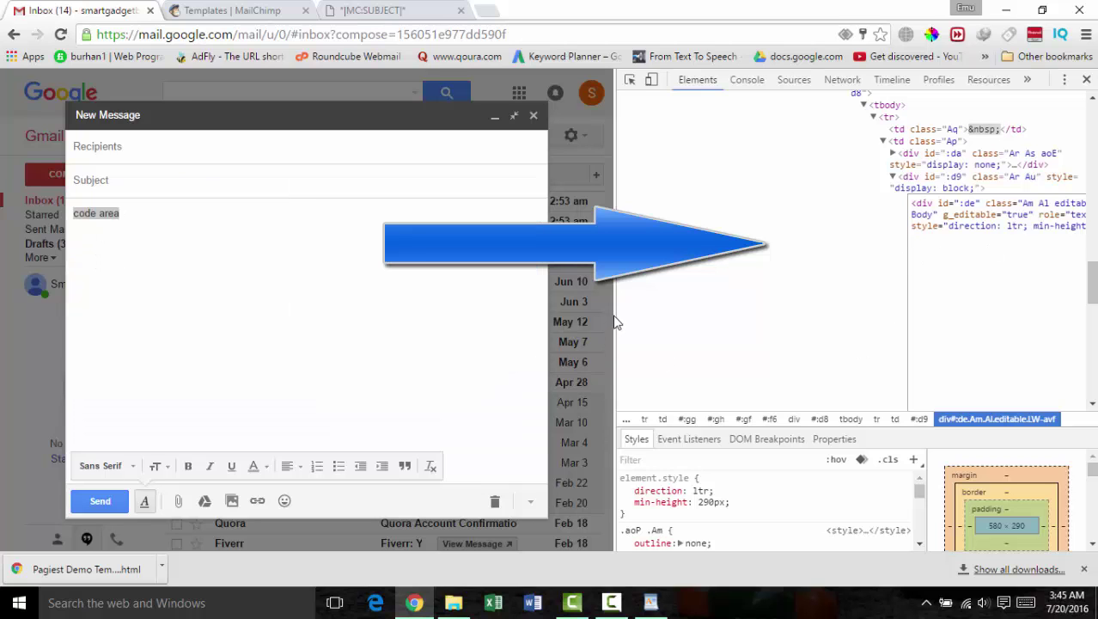
drag(615, 322, 71, 326)
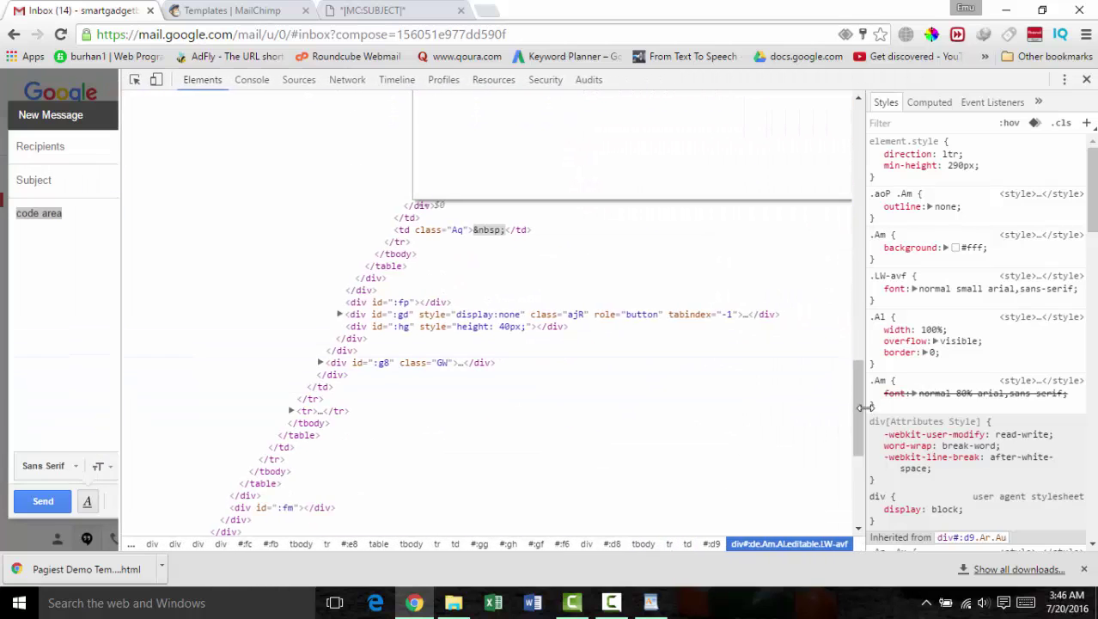
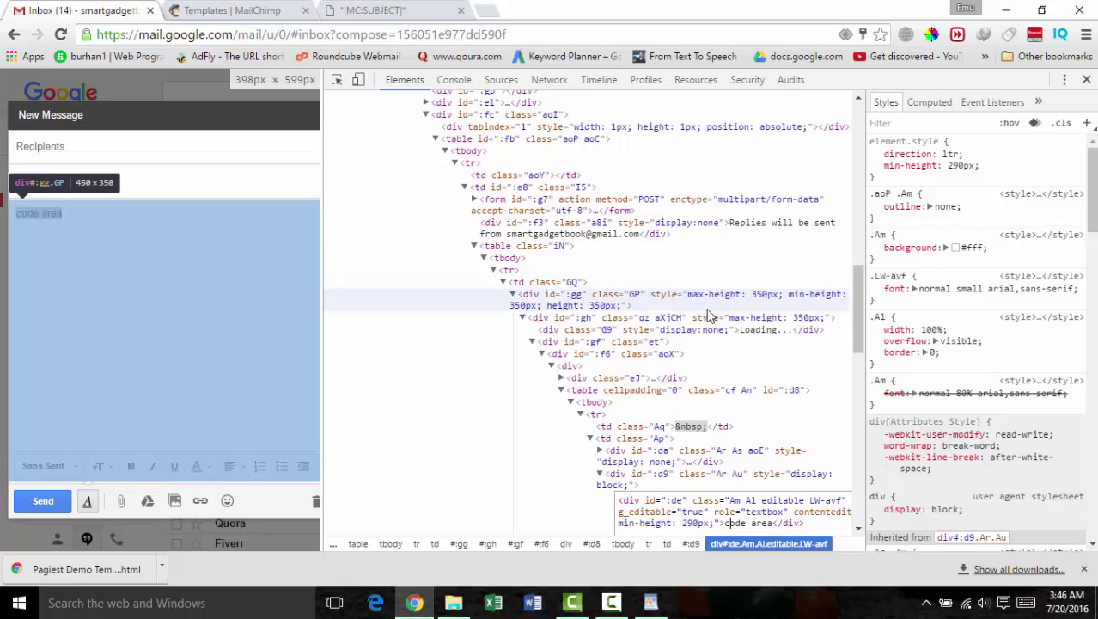
Step: Select the 'code area' placeholder in the Edit as HTML box and bring up the template in WordPad
scroll(739, 318, down, 2)
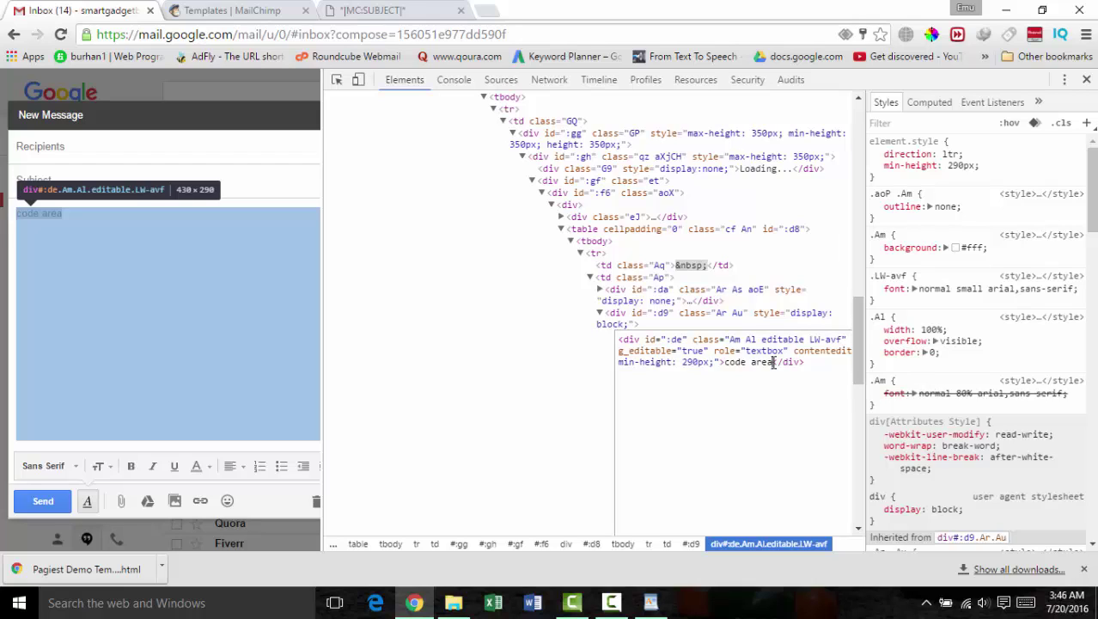
drag(774, 363, 728, 367)
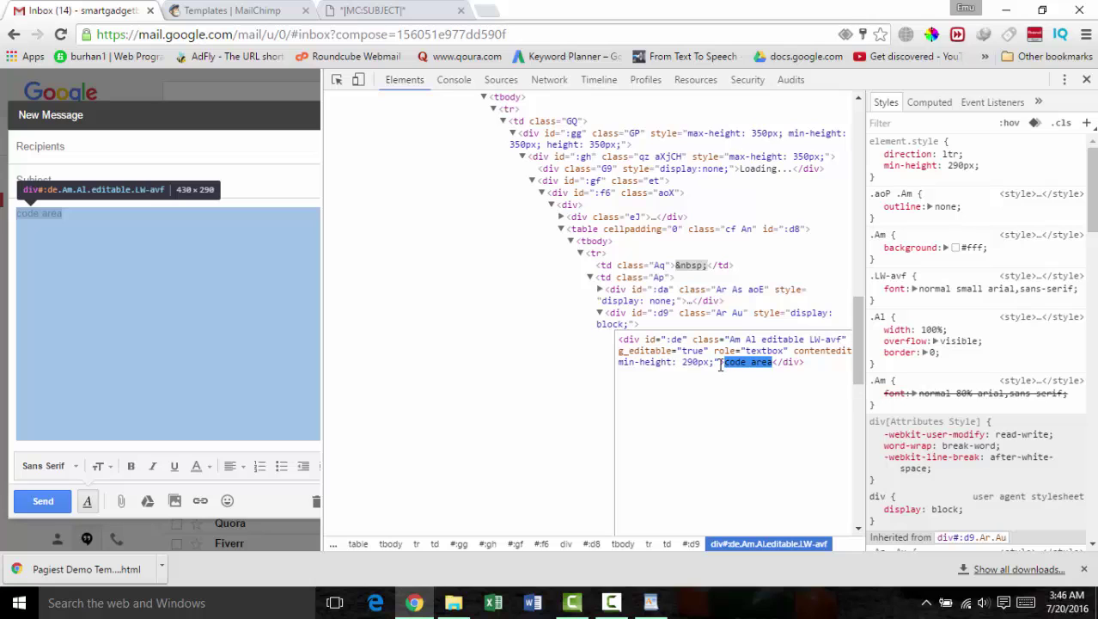
click(653, 603)
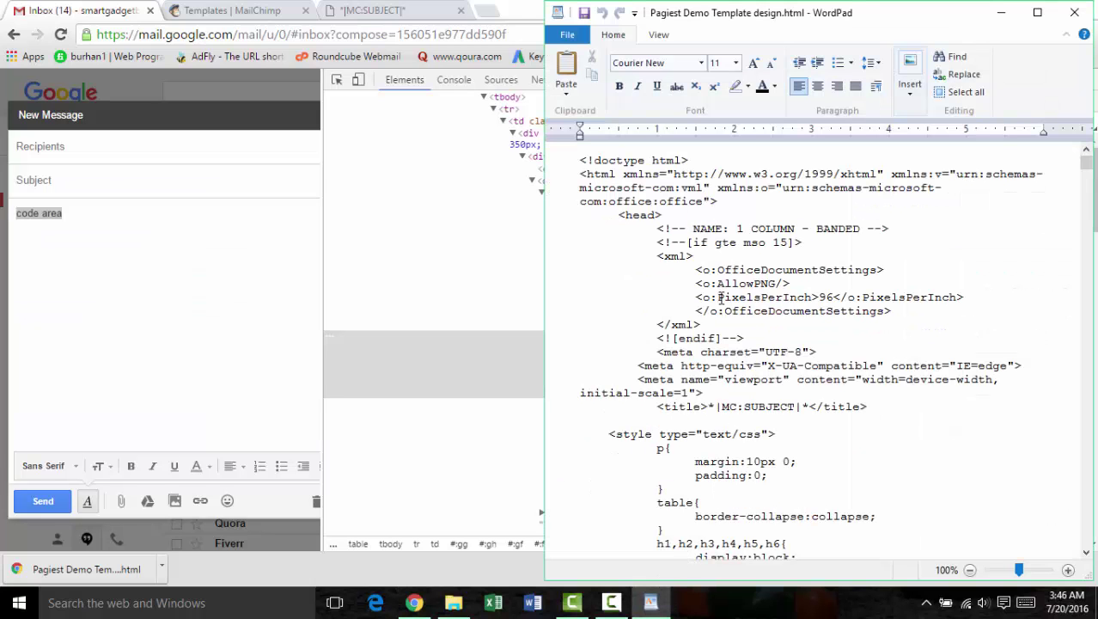
Step: Copy all of the Pagiest Demo Template design.html code in WordPad, then minimize WordPad
key(ctrl+a)
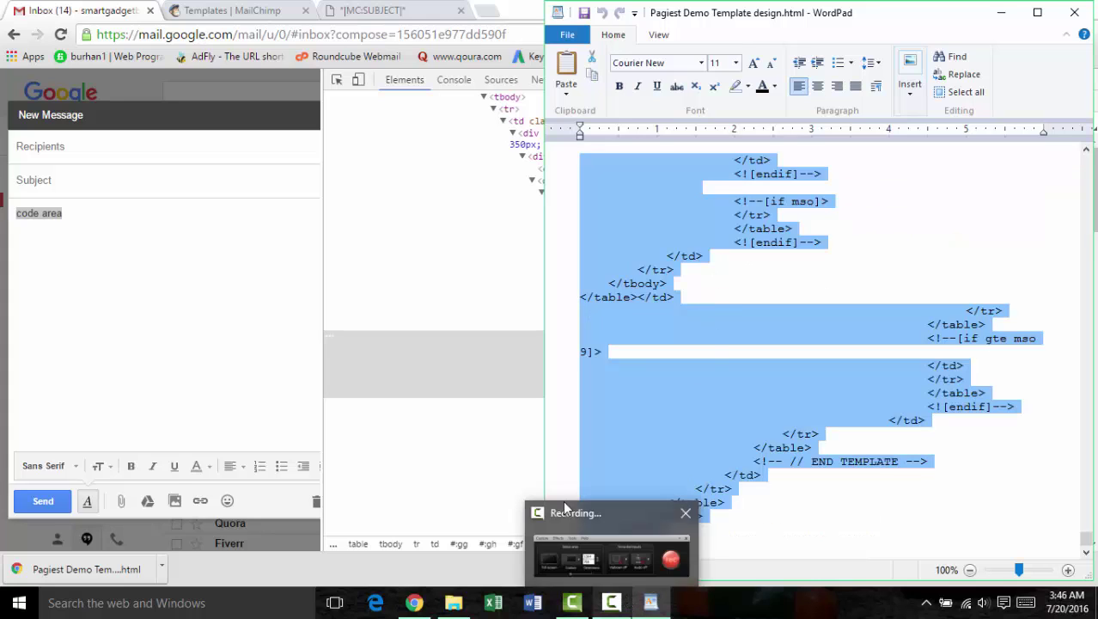
click(670, 606)
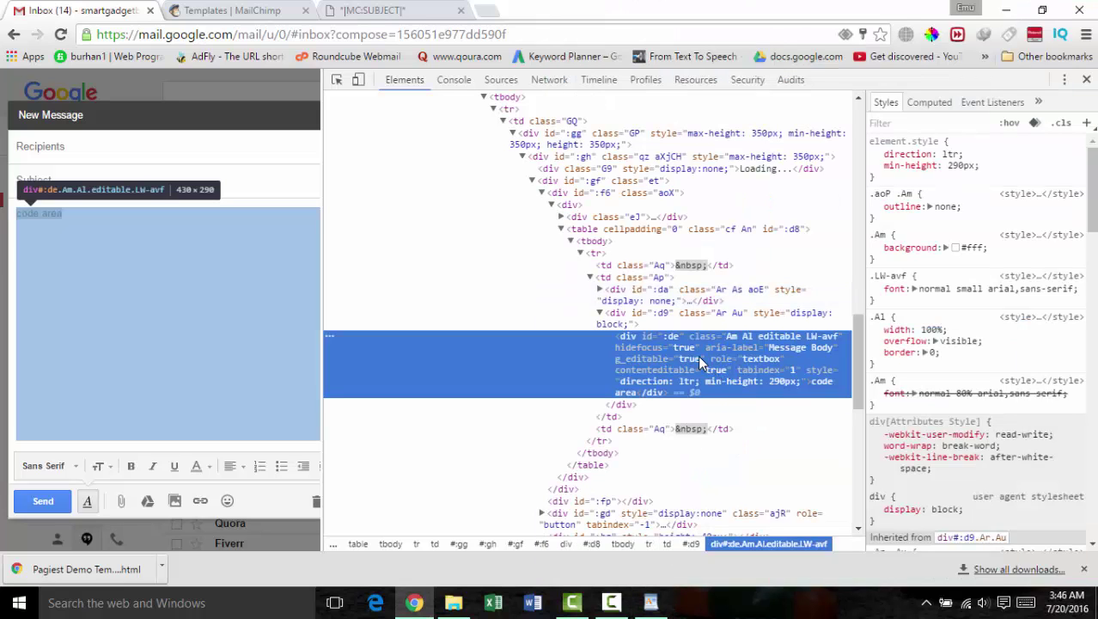
Step: Paste the Pagiest template code over 'code area' in the compose body's HTML, then close DevTools
right_click(698, 355)
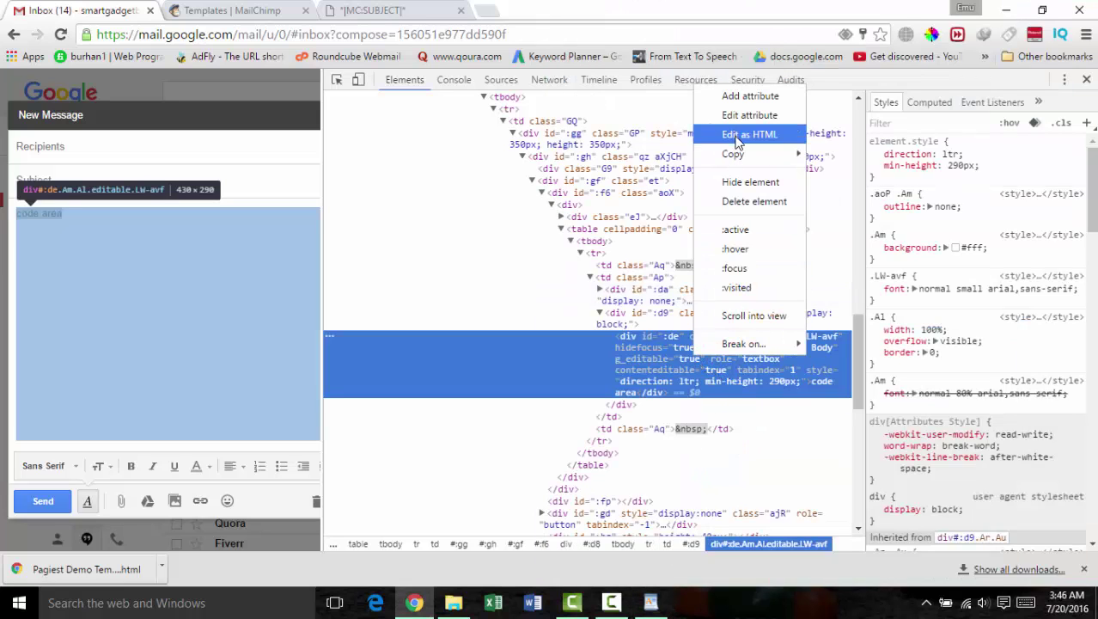
click(736, 138)
click(727, 361)
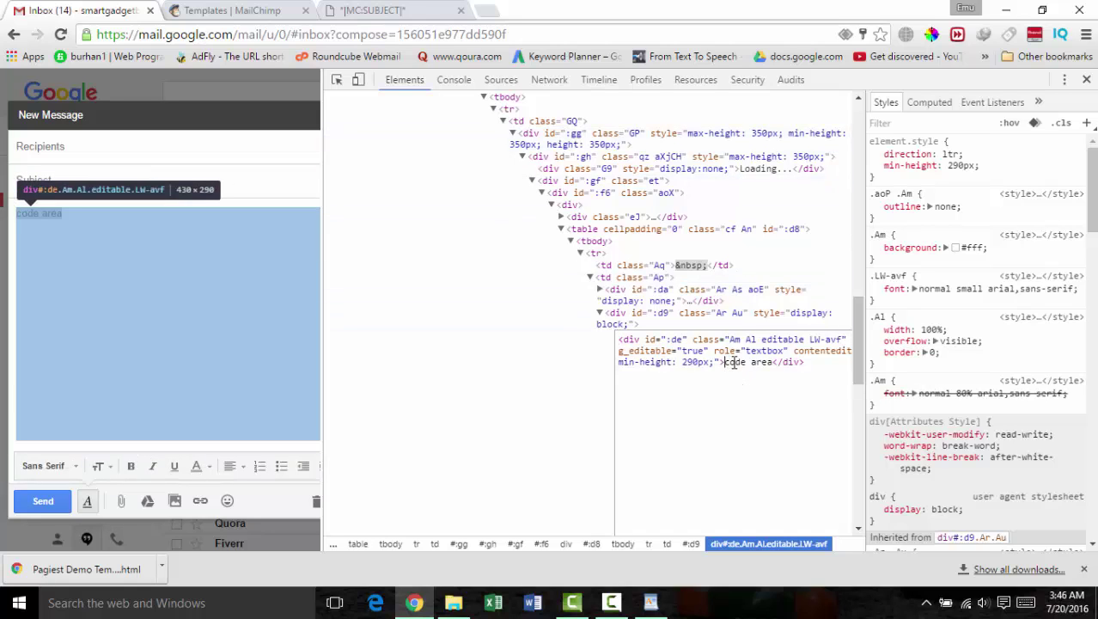
drag(733, 364, 777, 364)
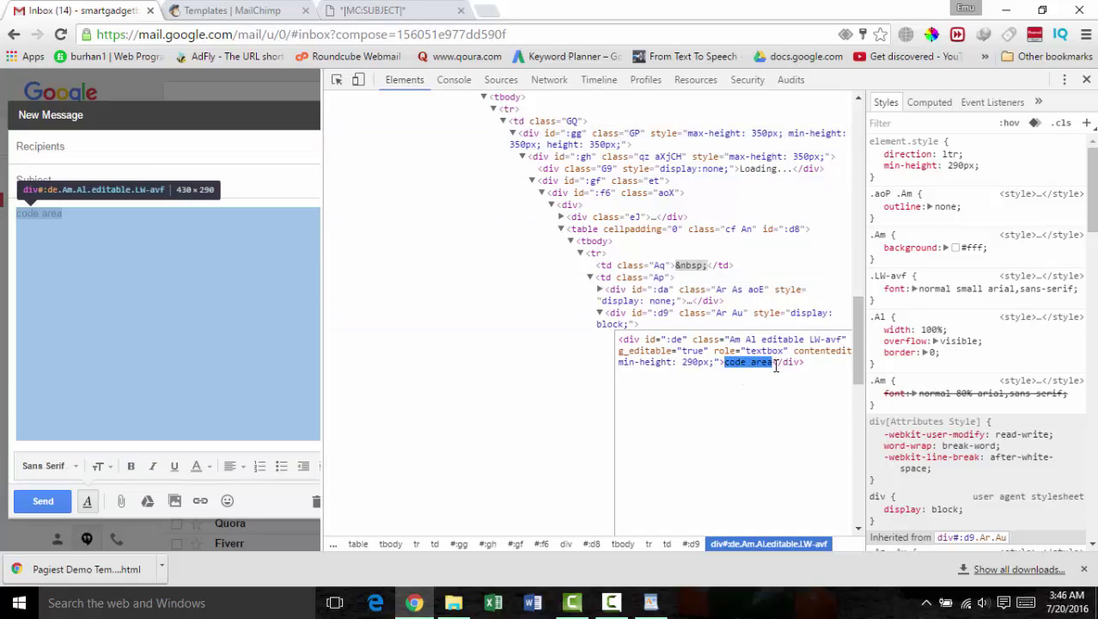
key(ctrl+v)
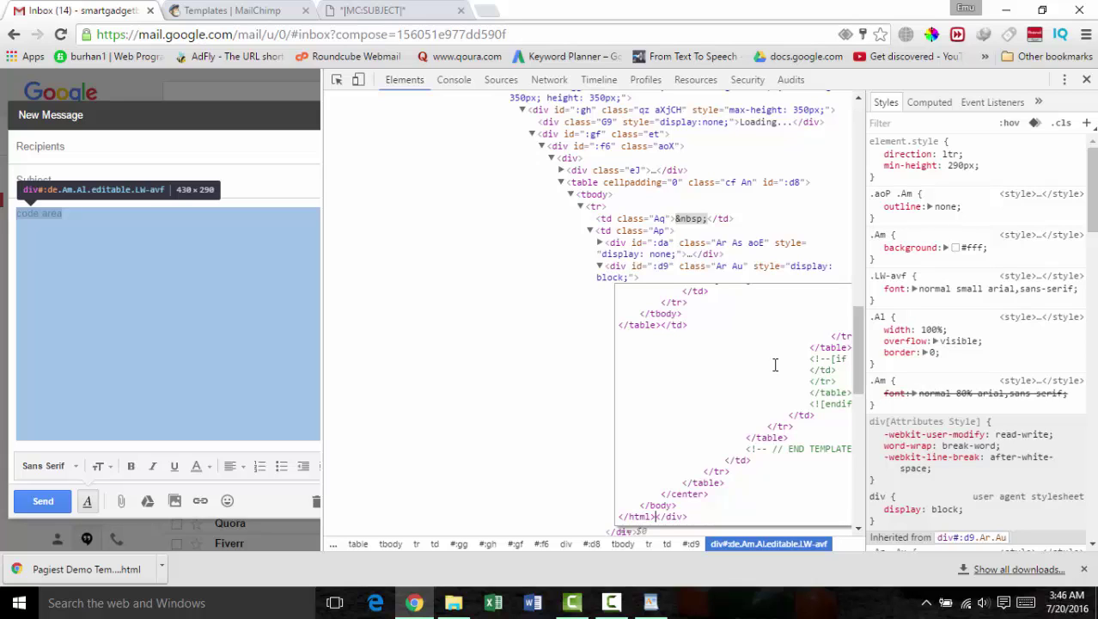
click(1087, 82)
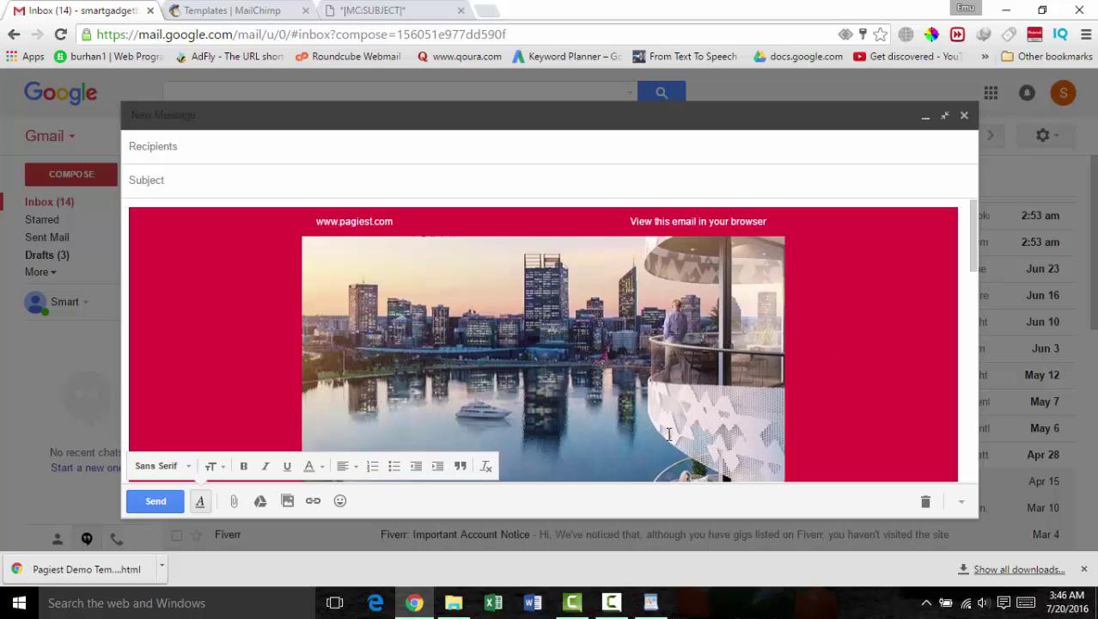
scroll(812, 374, down, 2)
scroll(543, 344, down, 5)
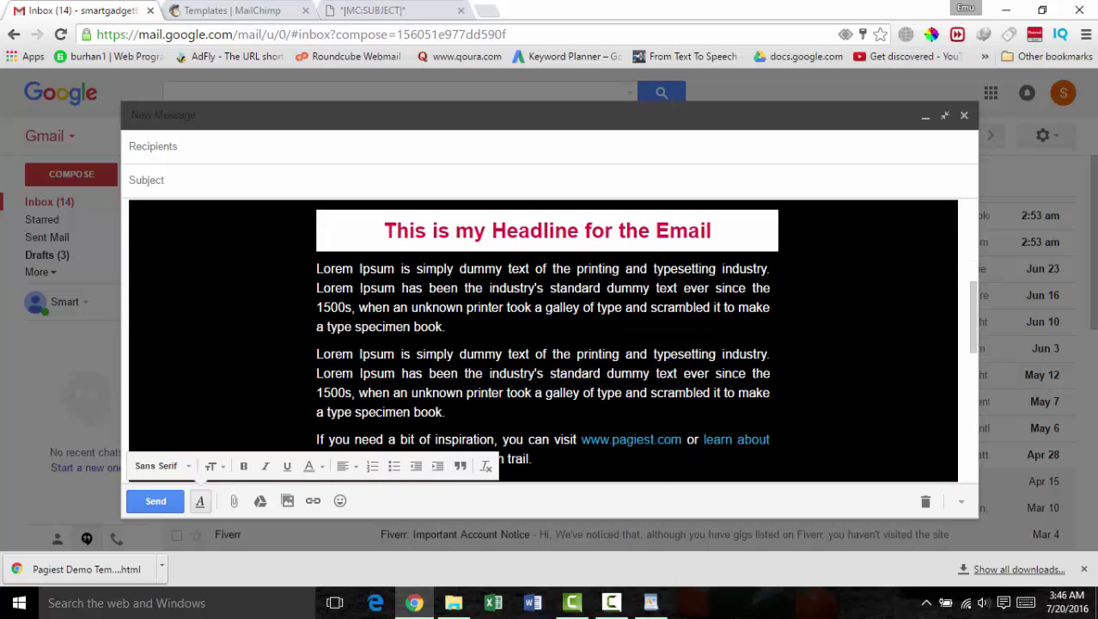
scroll(689, 257, down, 3)
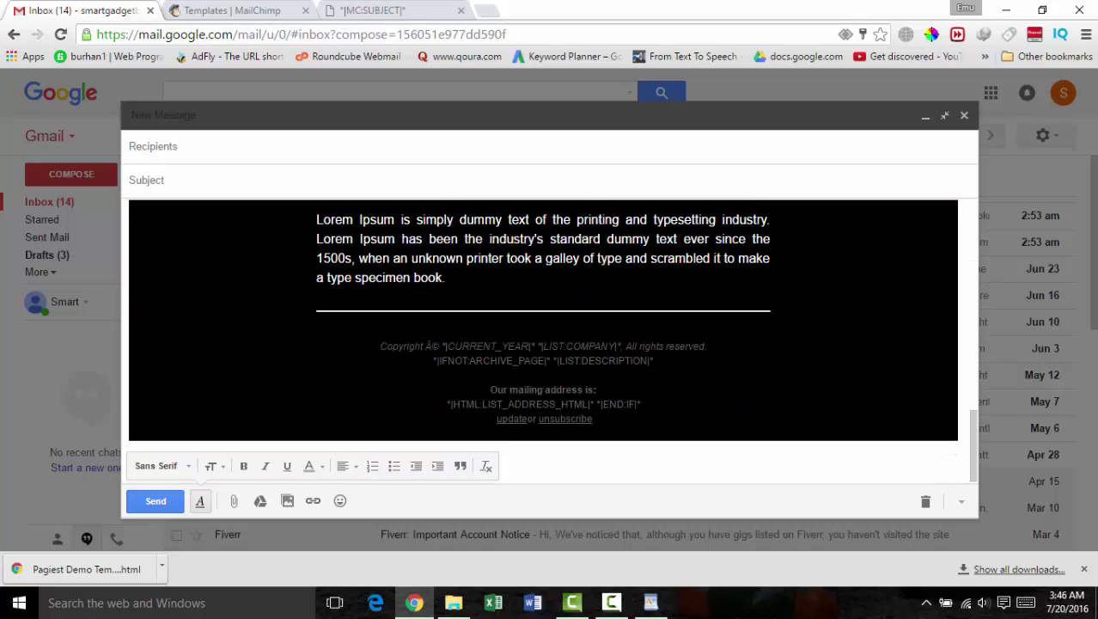
scroll(692, 272, up, 10)
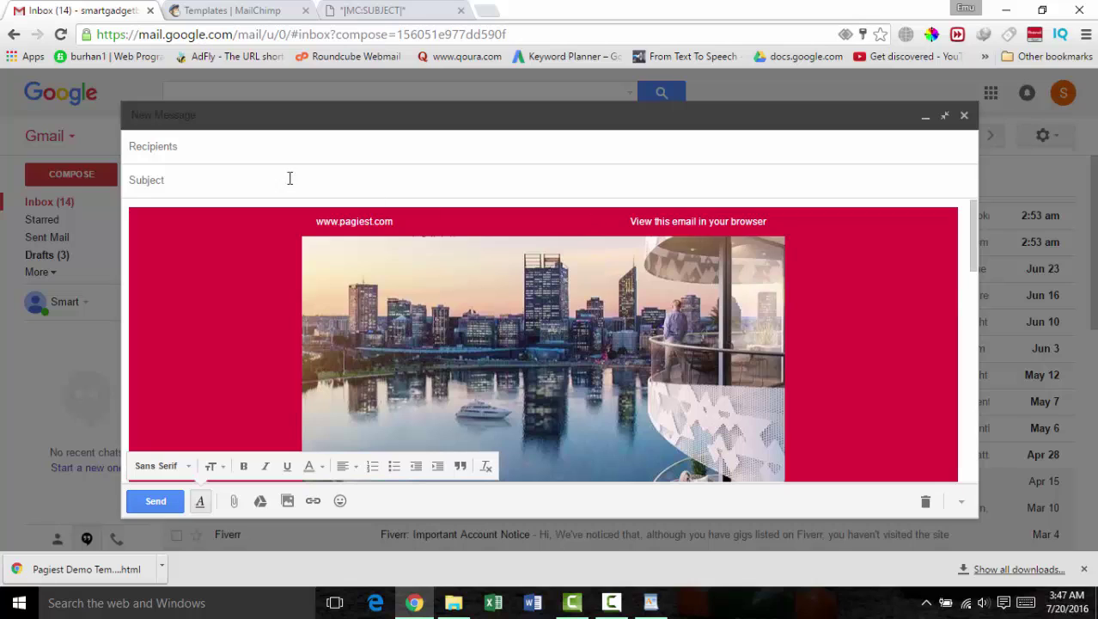
Step: Address the draft to the test Gmail account's e-mail address, correcting a mistyped entry
click(242, 157)
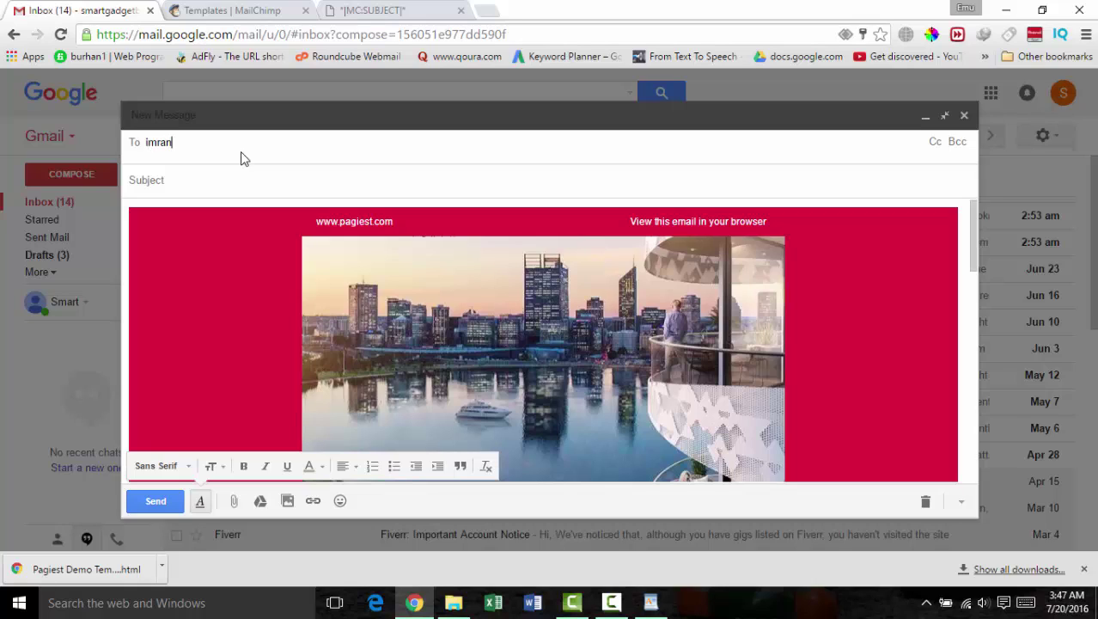
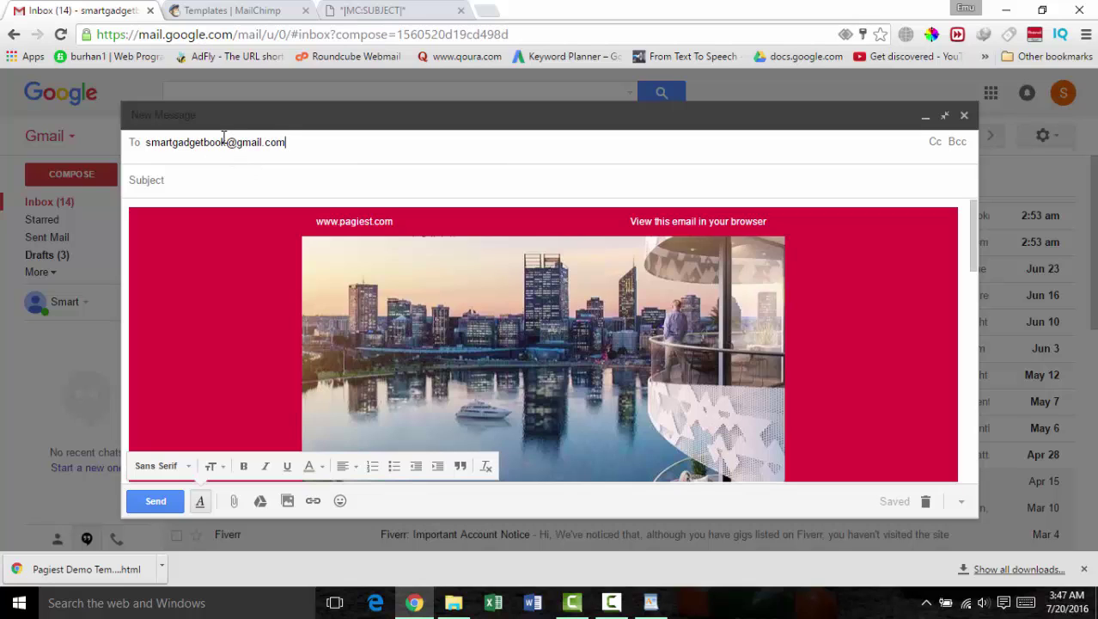
Step: Enter the subject 'This is a test email for youtube'
click(217, 178)
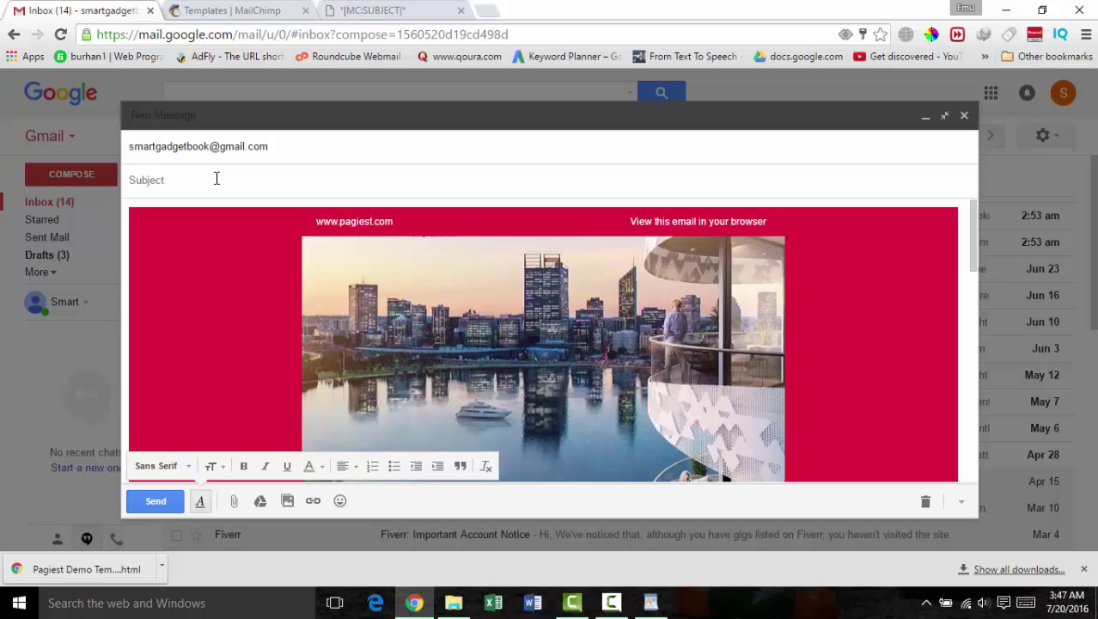
text(This is a test email)
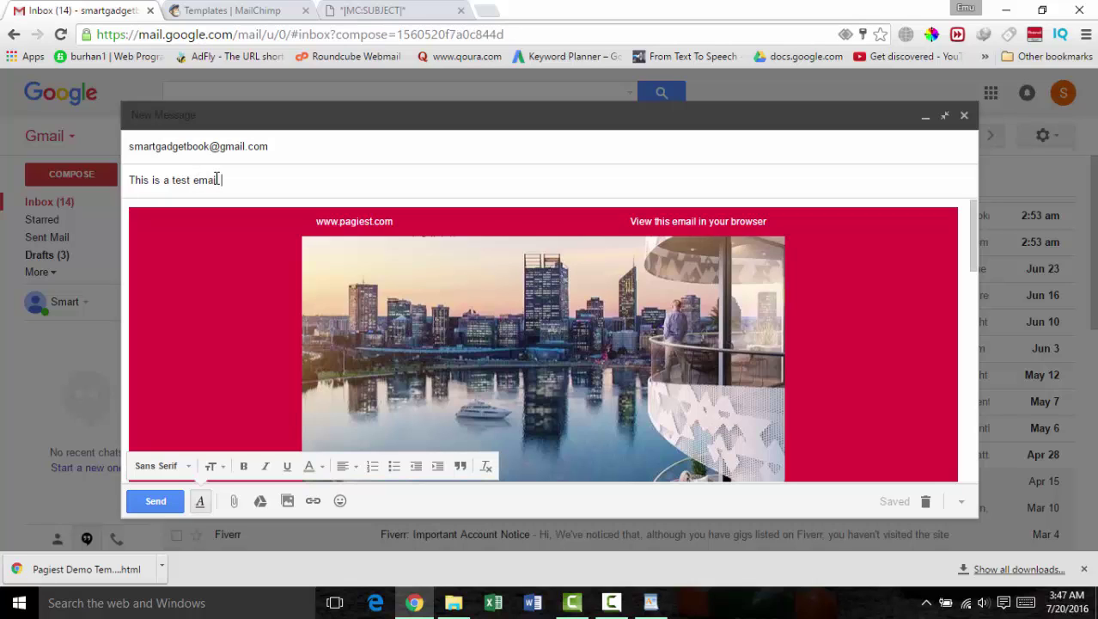
text( for y)
key(BackSpace)
key(BackSpace)
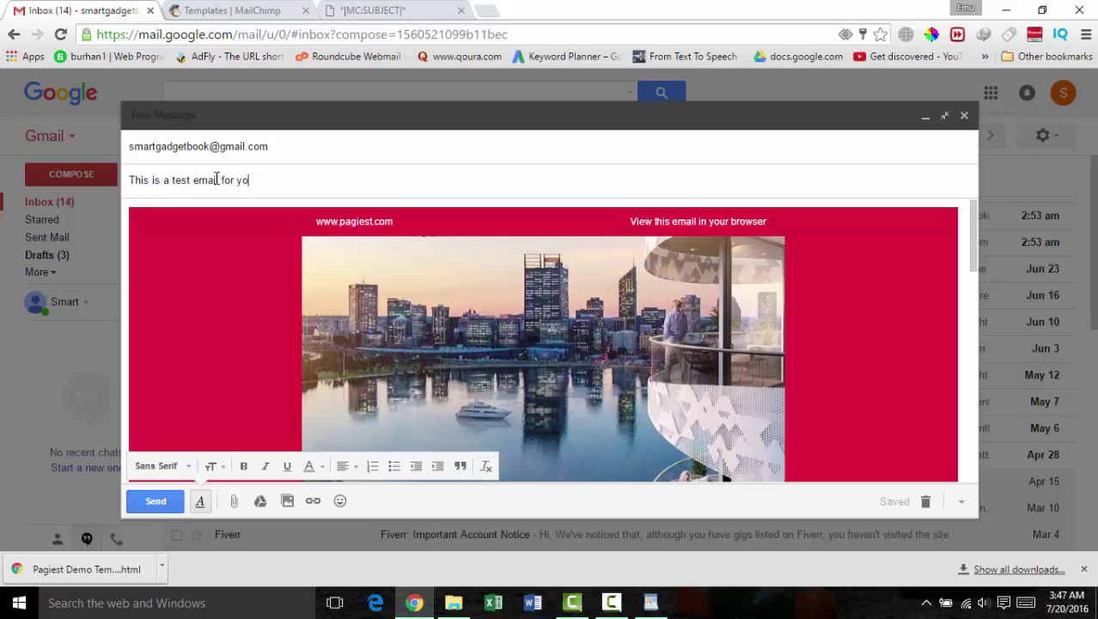
text(utube)
Step: Review the Pagiest template in the message body and send the test email
scroll(778, 311, down, 3)
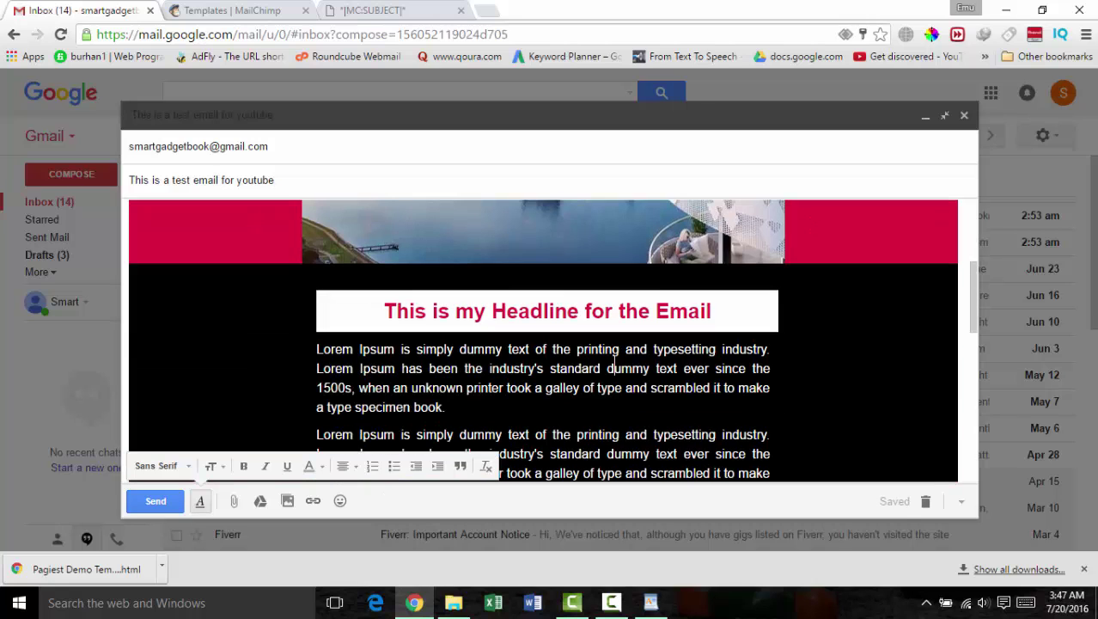
drag(443, 407, 361, 368)
click(704, 388)
scroll(704, 387, down, 2)
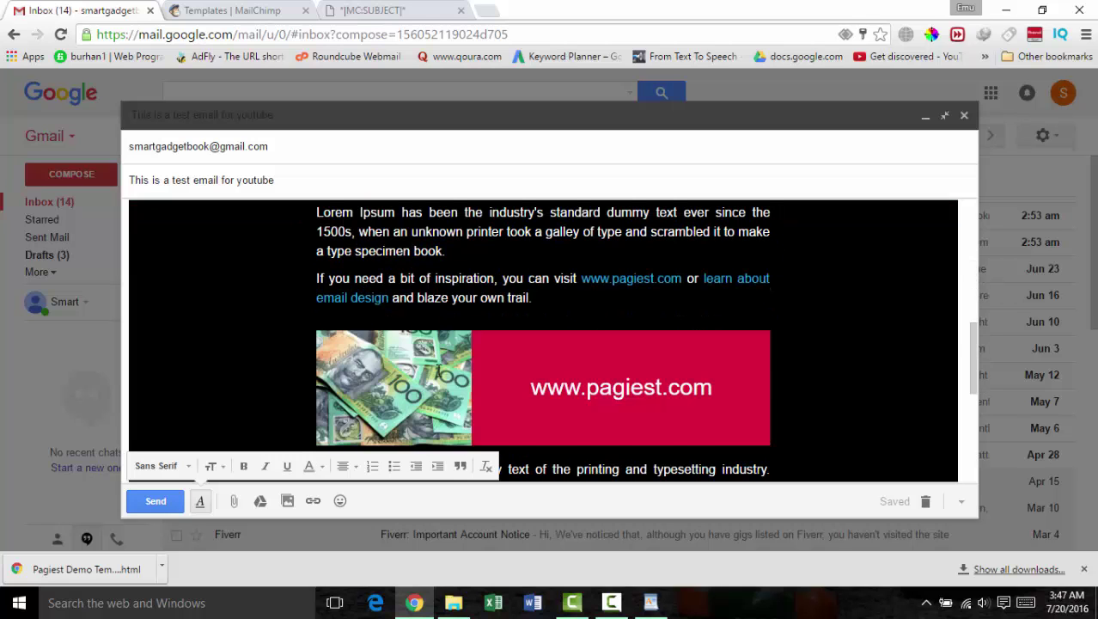
scroll(438, 372, down, 3)
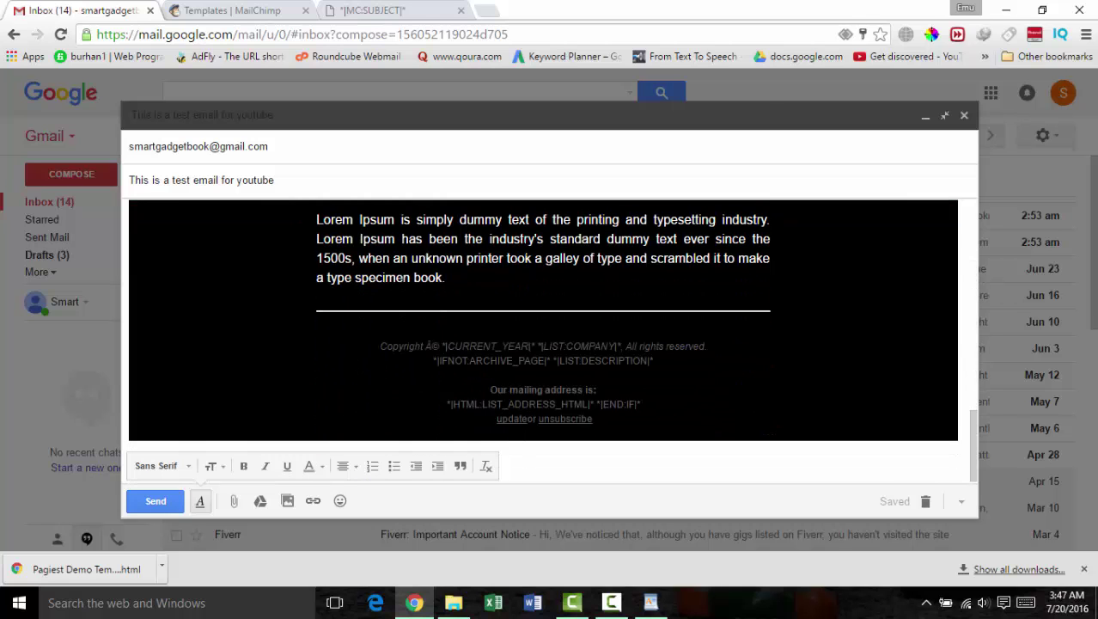
click(155, 501)
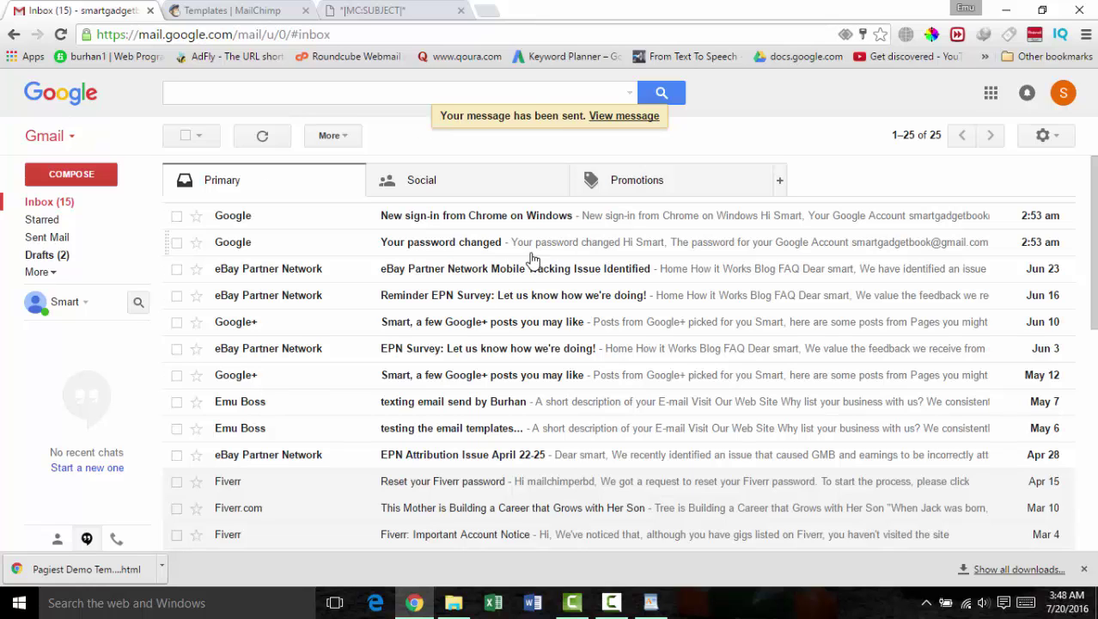
Step: Reload the inbox and open the received 'This is a test email for youtube' message
click(60, 35)
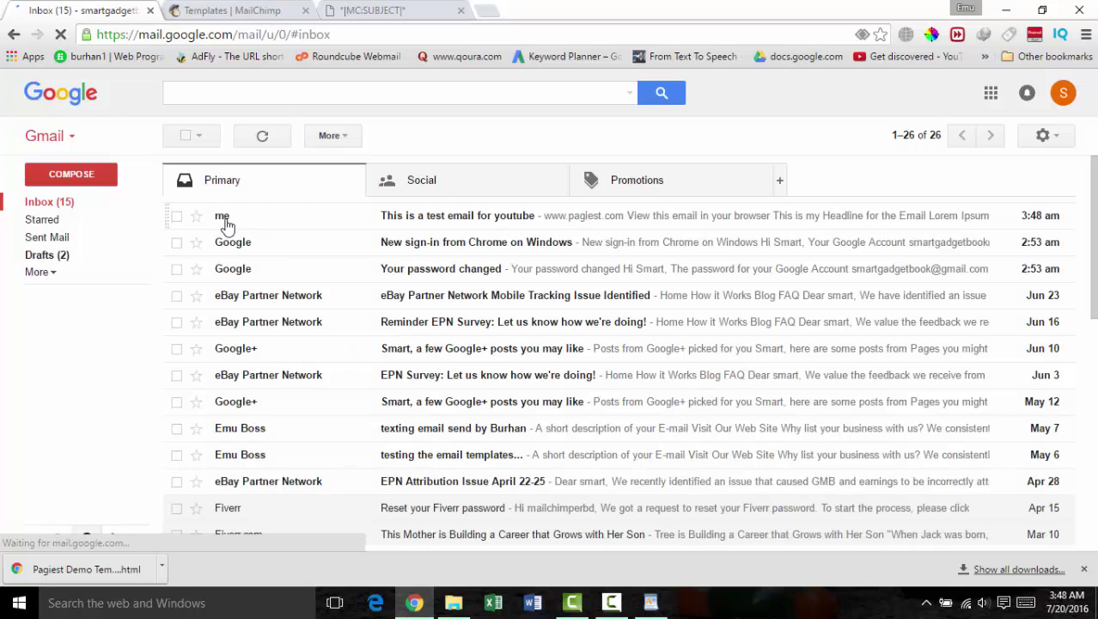
click(453, 224)
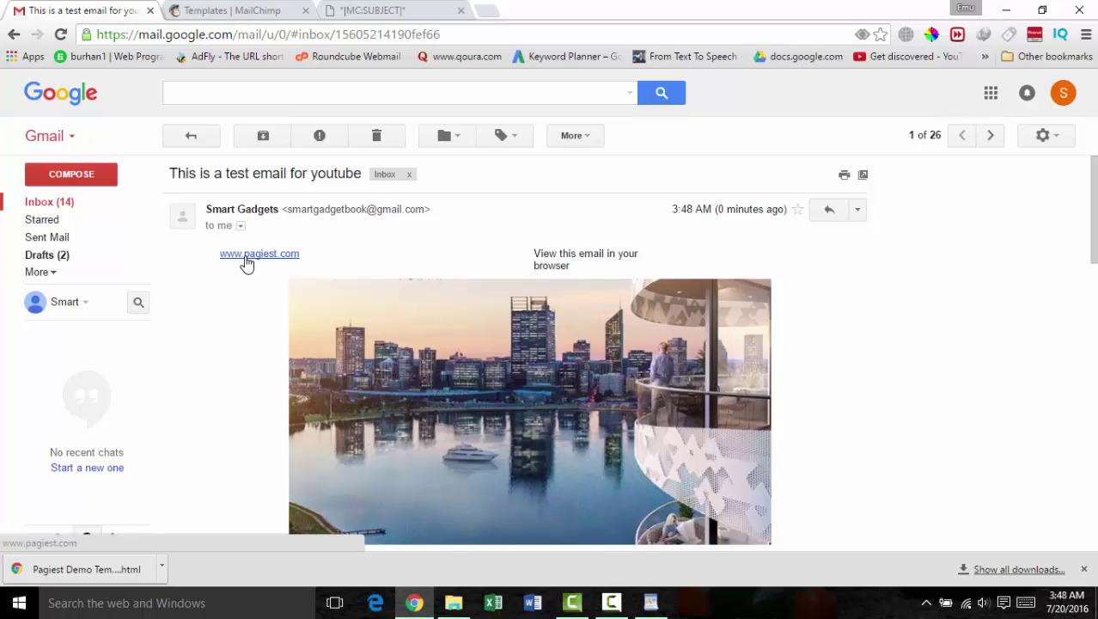
scroll(579, 268, down, 5)
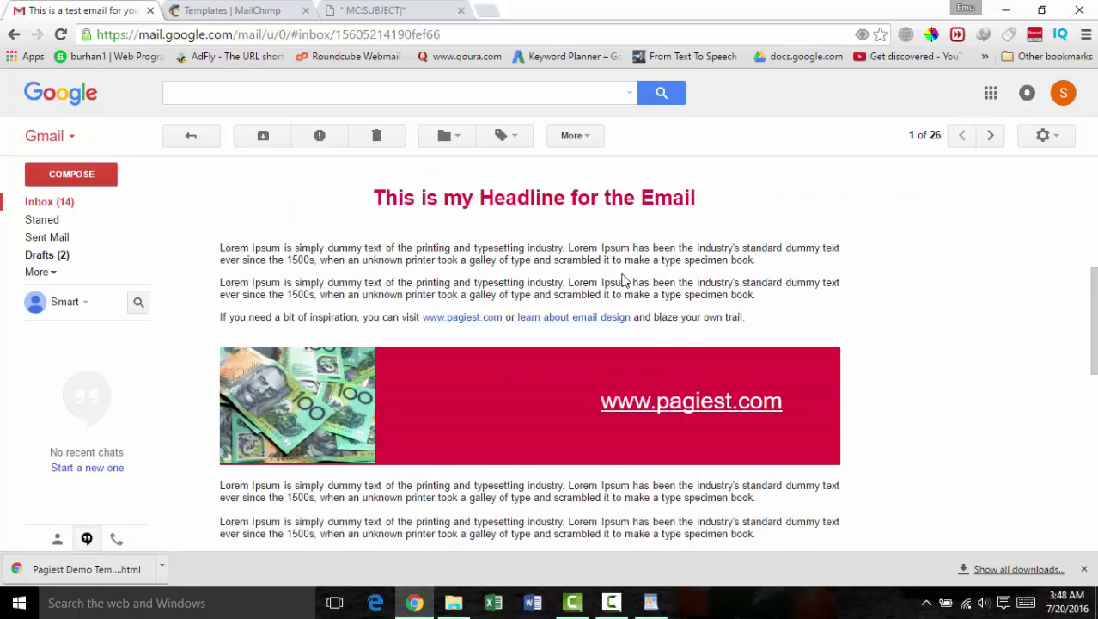
scroll(608, 276, down, 4)
scroll(612, 281, down, 1)
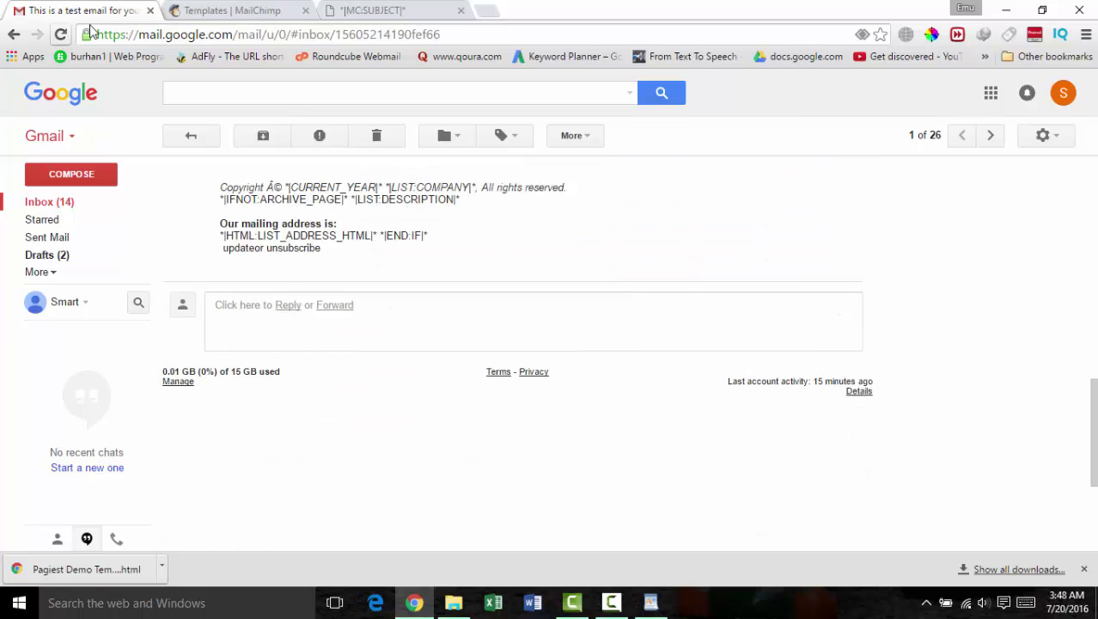
Step: Move the email tab into its own window, review it, and open developer tools with Inspect
drag(122, 11, 128, 4)
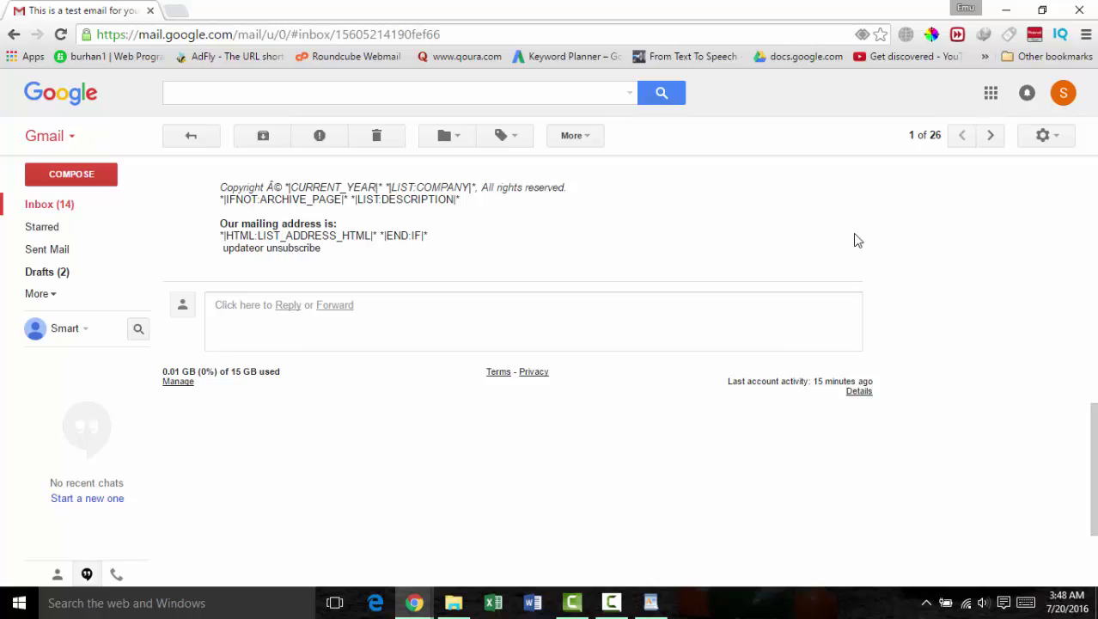
scroll(444, 251, up, 5)
scroll(445, 251, up, 5)
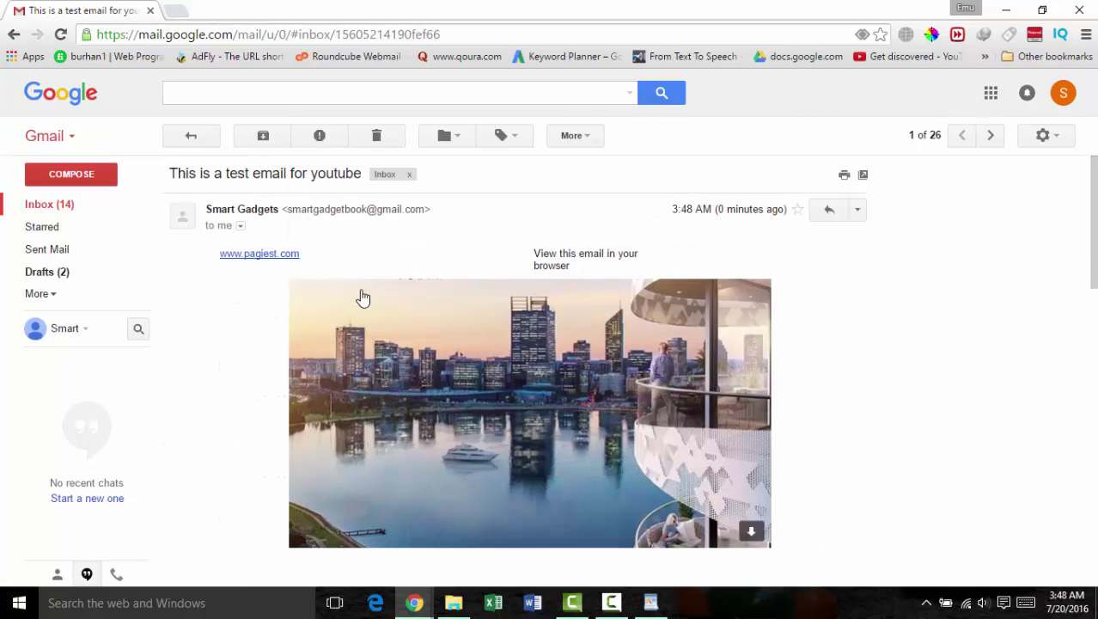
scroll(664, 270, down, 4)
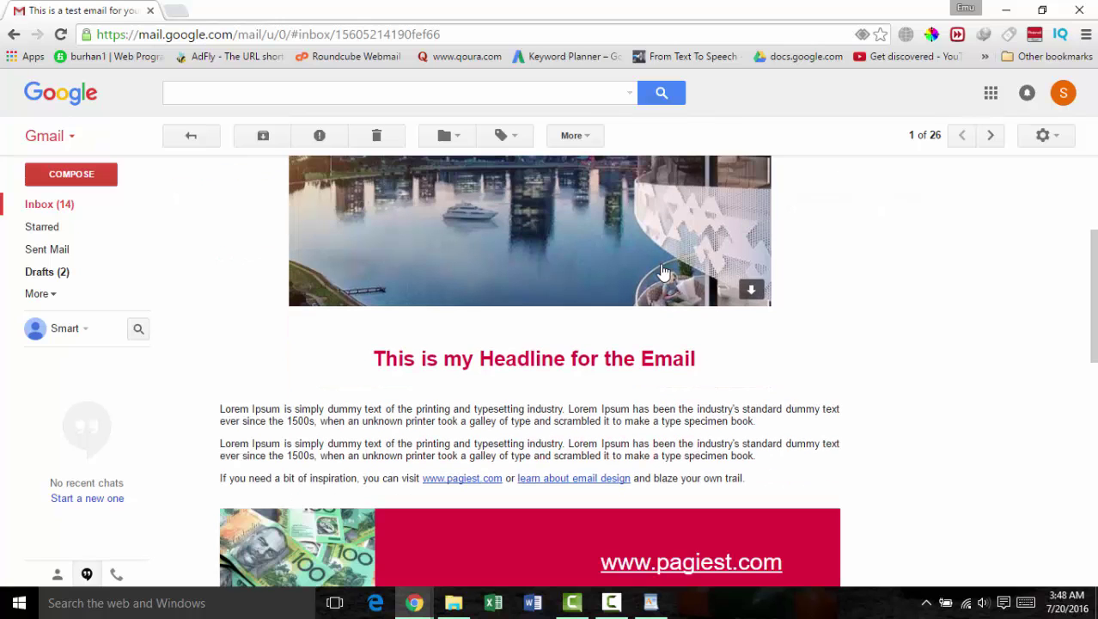
scroll(664, 271, down, 1)
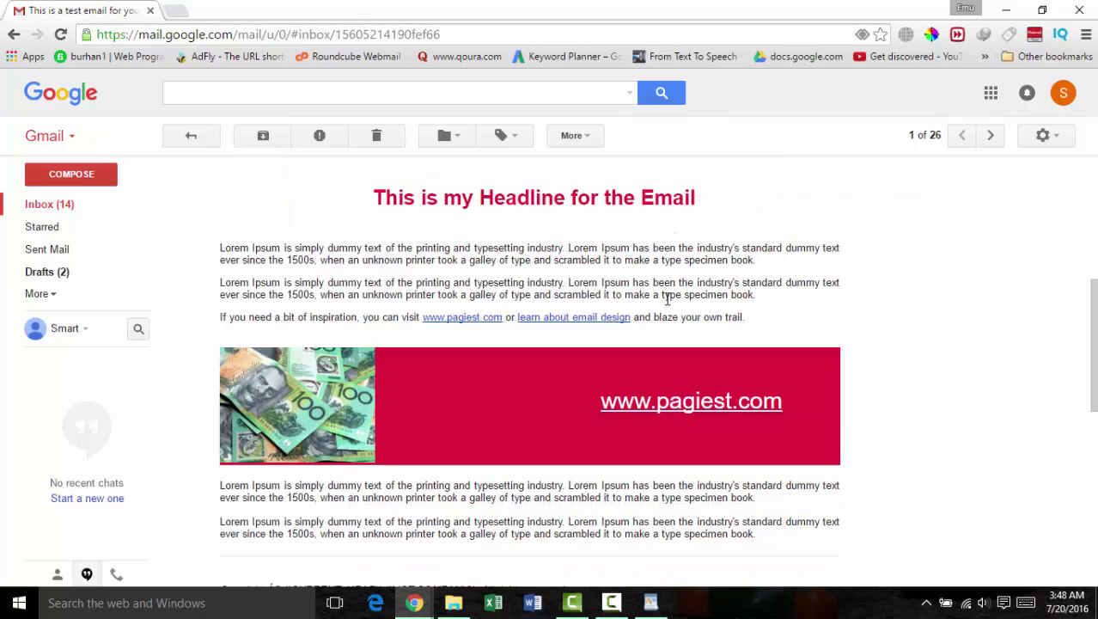
scroll(667, 296, down, 3)
scroll(669, 315, up, 5)
scroll(668, 314, up, 3)
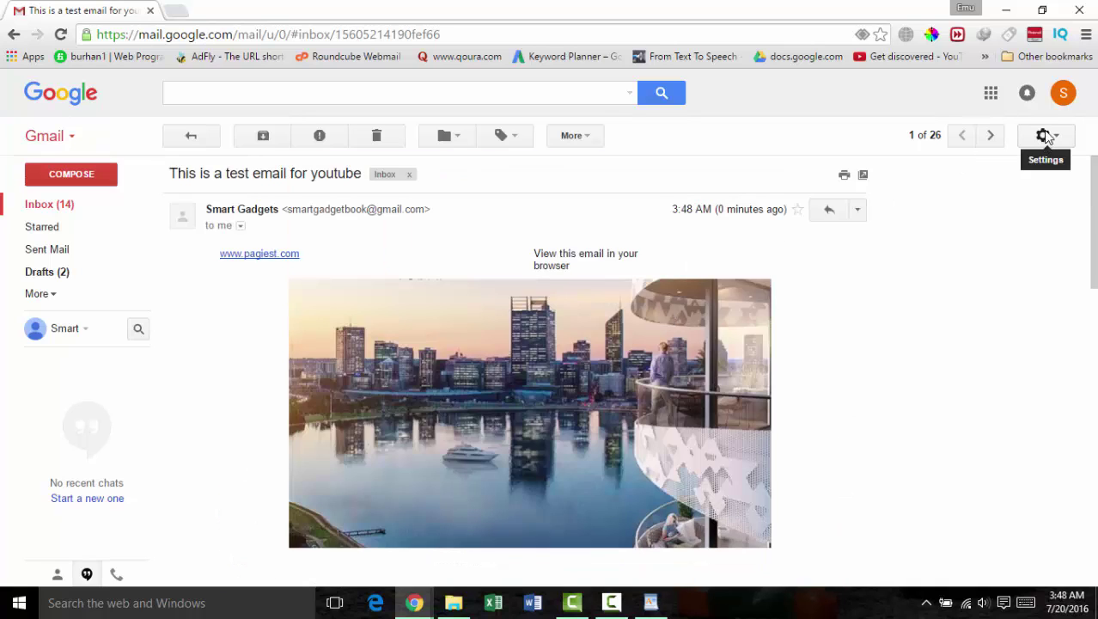
right_click(788, 351)
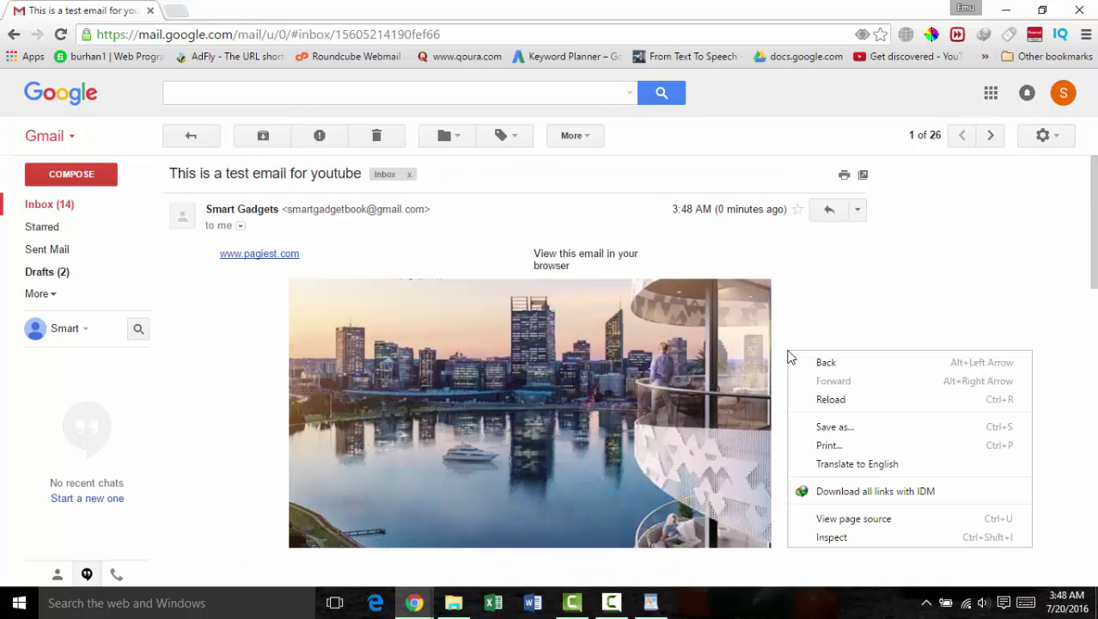
click(825, 538)
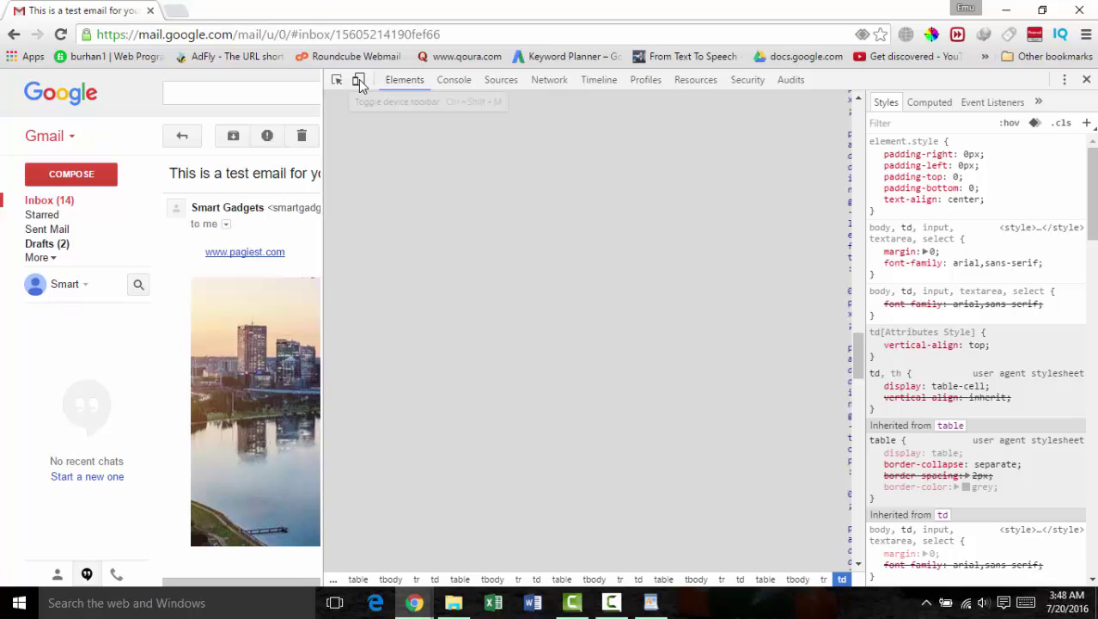
Step: Preview the email in iPhone 4 emulation at 320 × 480, zoomed in and scrolled through
click(359, 81)
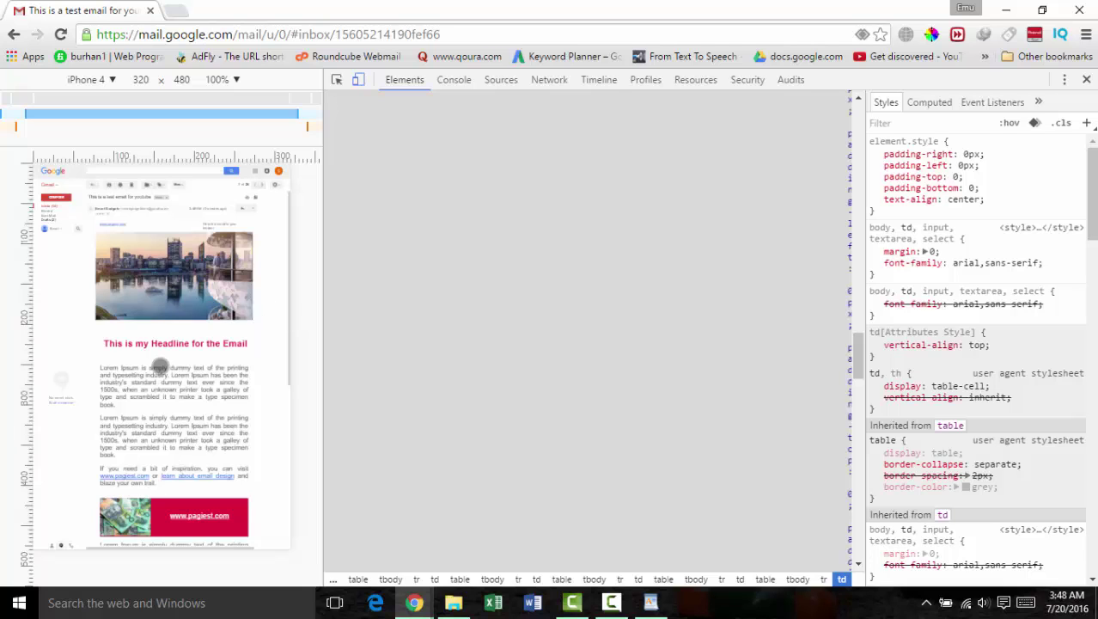
double_click(134, 250)
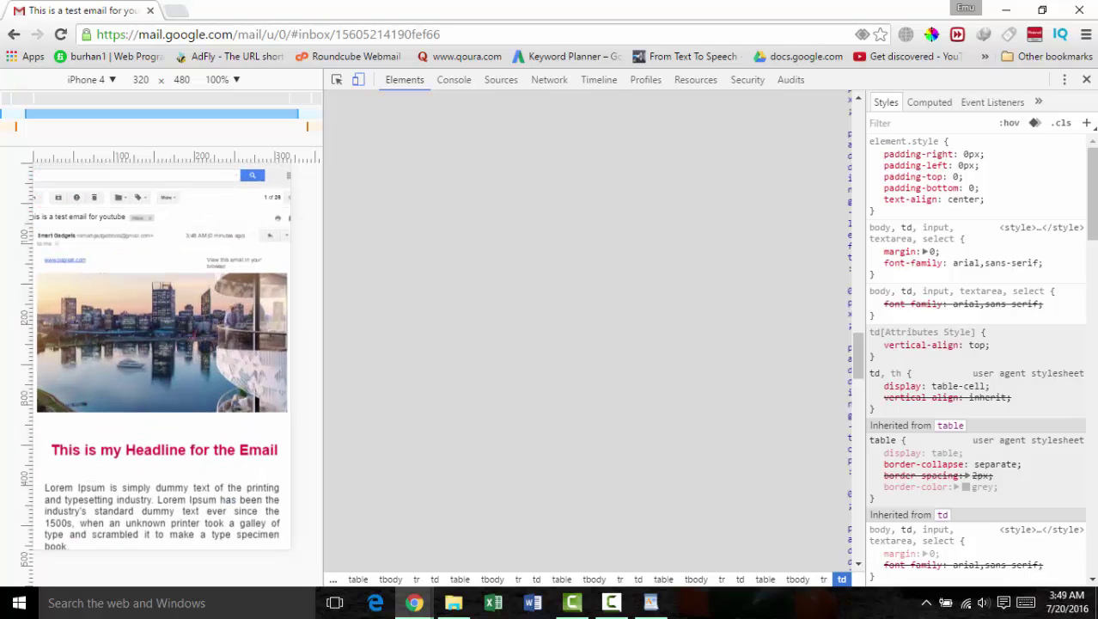
scroll(207, 331, down, 1)
scroll(206, 331, down, 3)
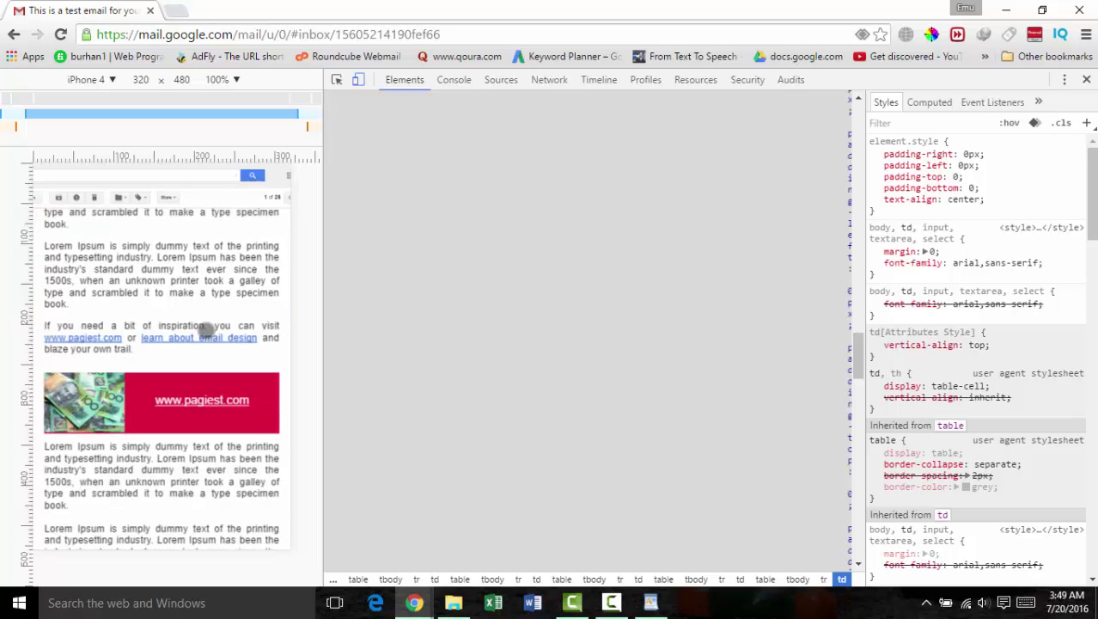
scroll(206, 330, down, 5)
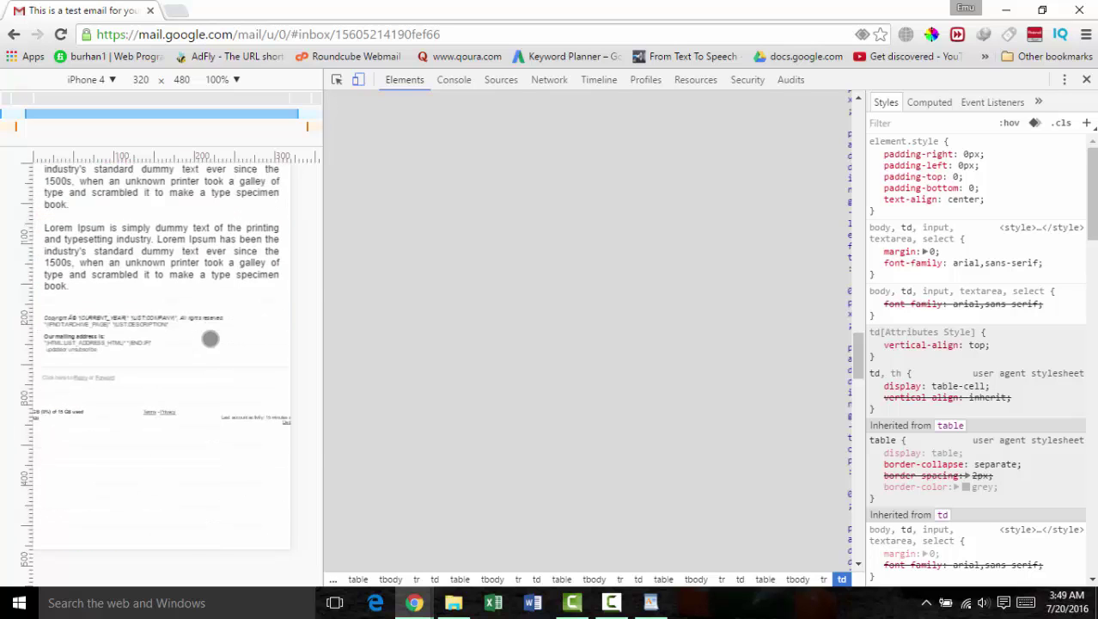
scroll(211, 338, up, 1)
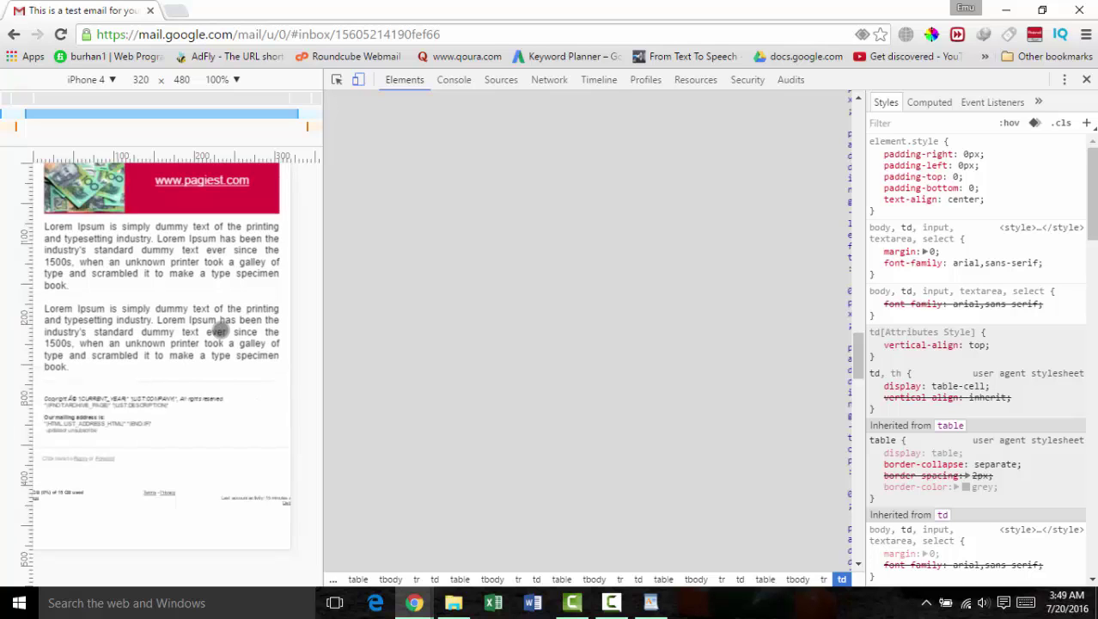
scroll(220, 331, up, 1)
scroll(219, 329, up, 4)
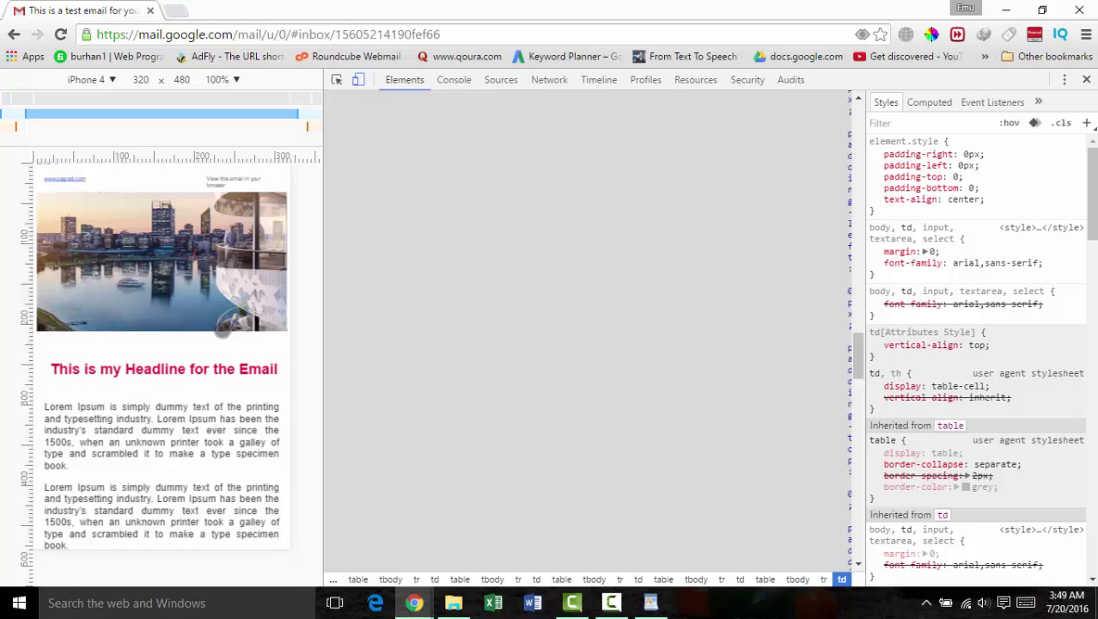
scroll(221, 325, up, 1)
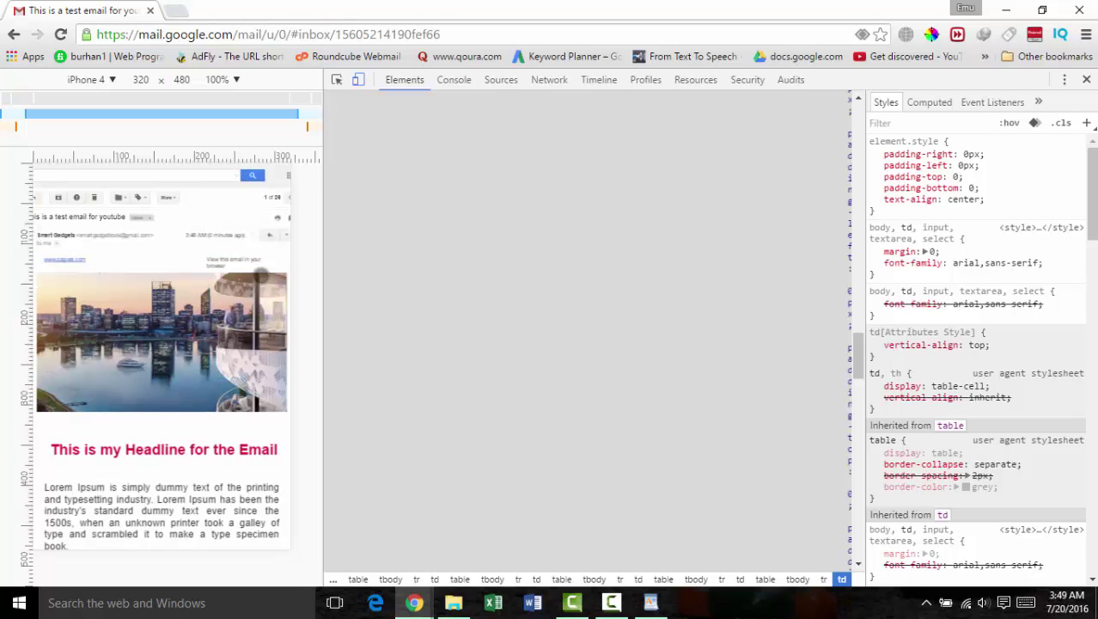
scroll(226, 344, down, 2)
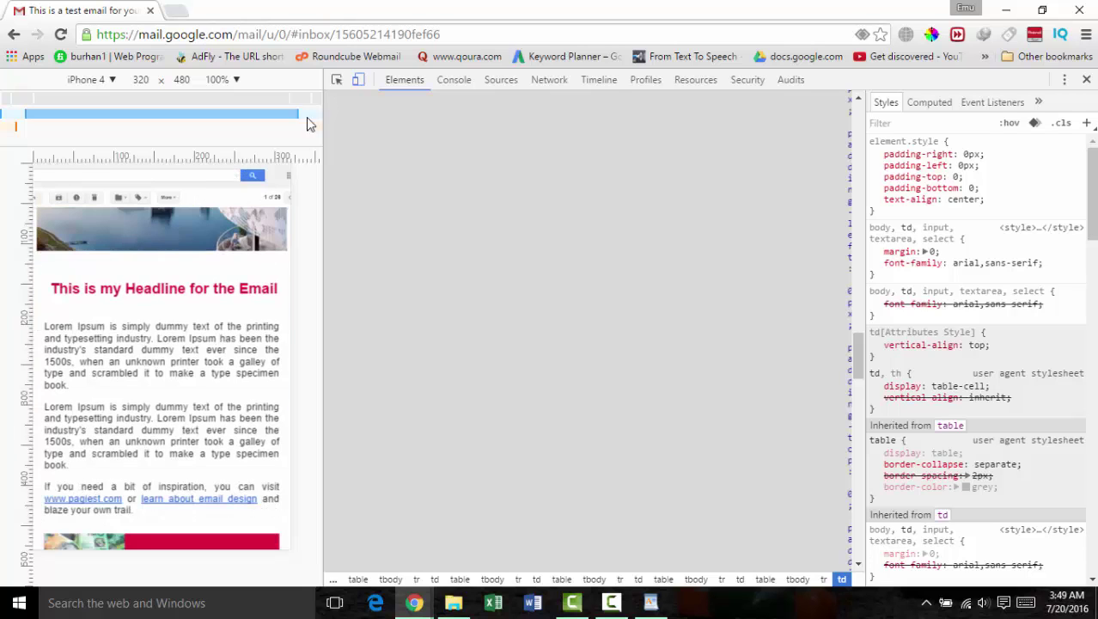
Step: Preview the email as an iPhone 6, then turn off device emulation for the desktop layout
click(112, 80)
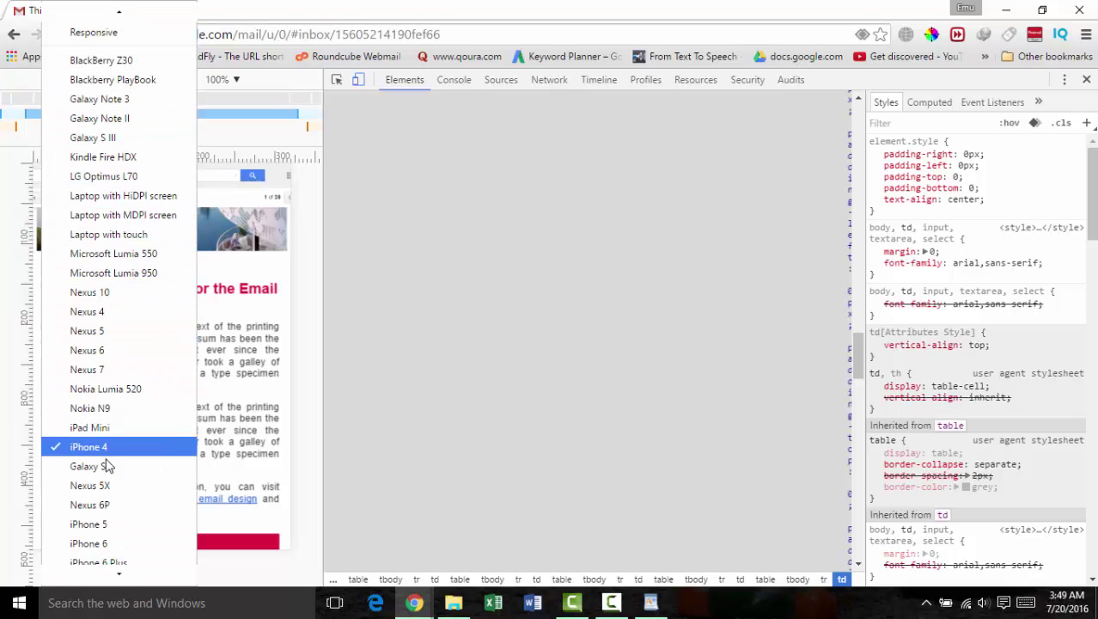
click(115, 543)
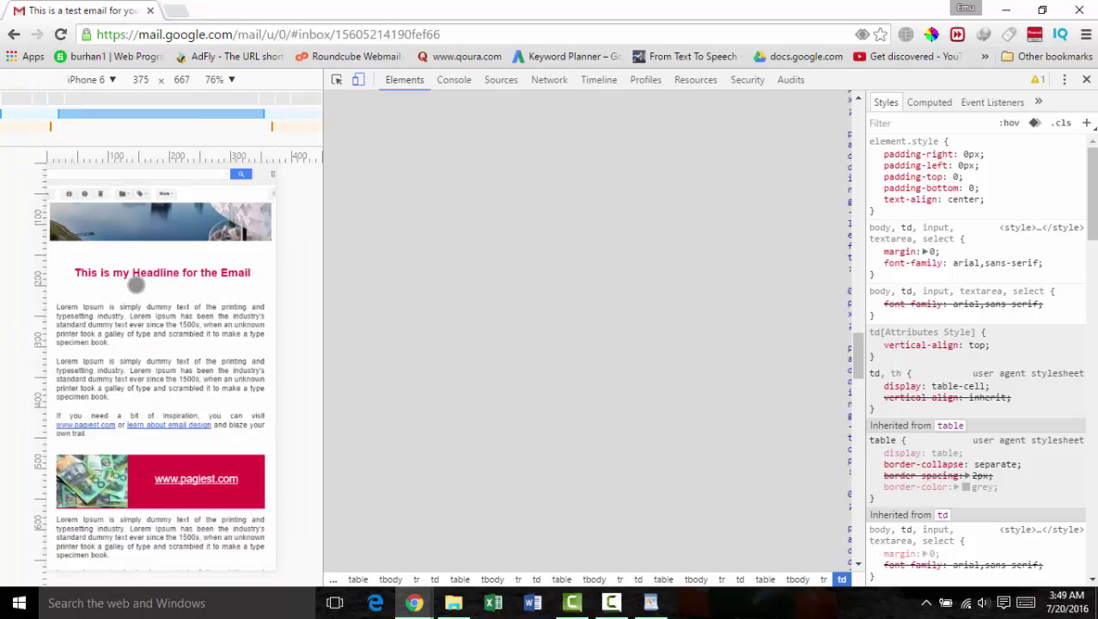
scroll(147, 297, up, 3)
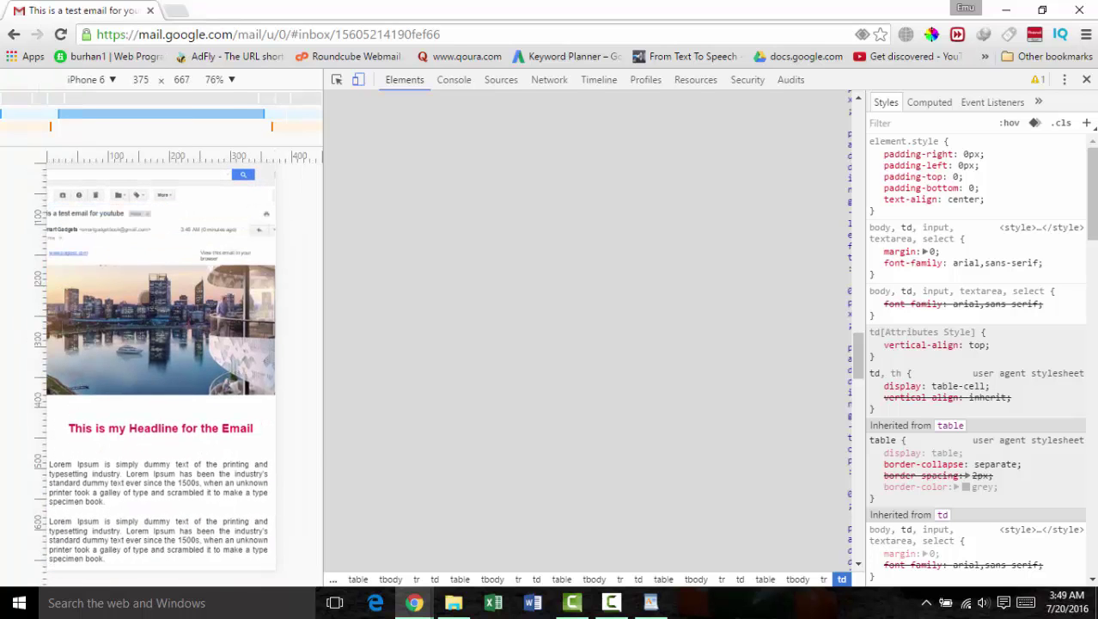
scroll(151, 304, down, 5)
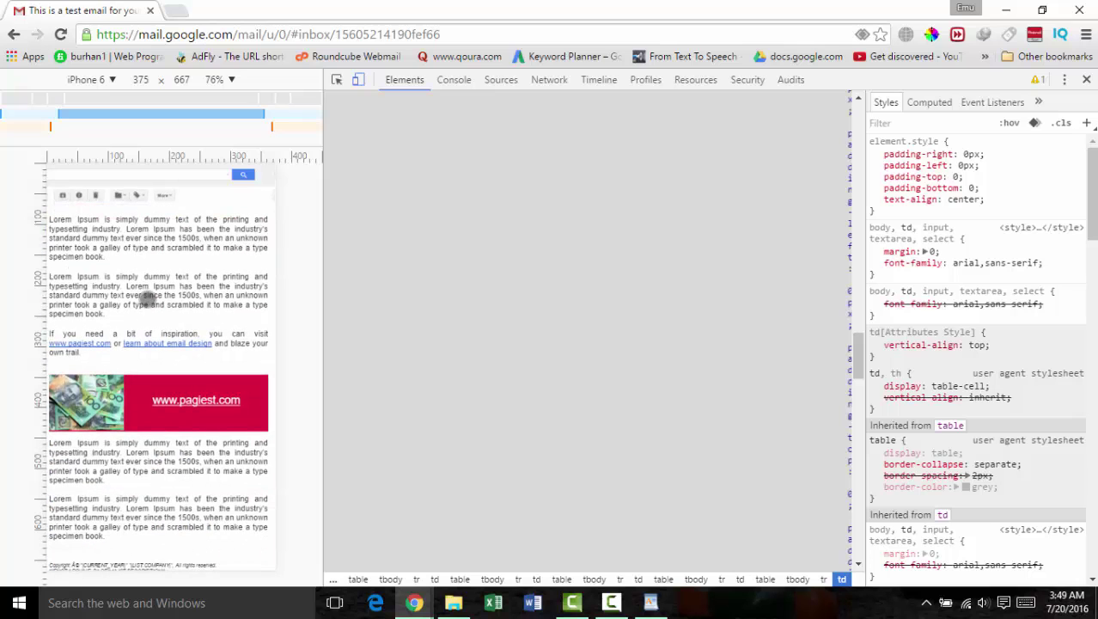
scroll(160, 414, down, 5)
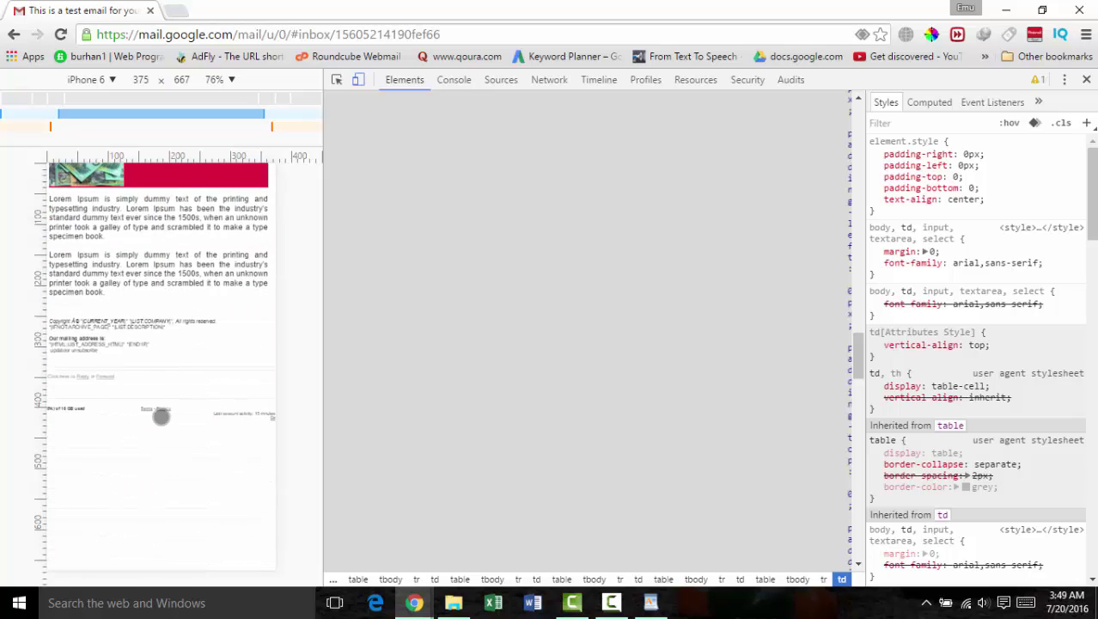
scroll(155, 251, up, 10)
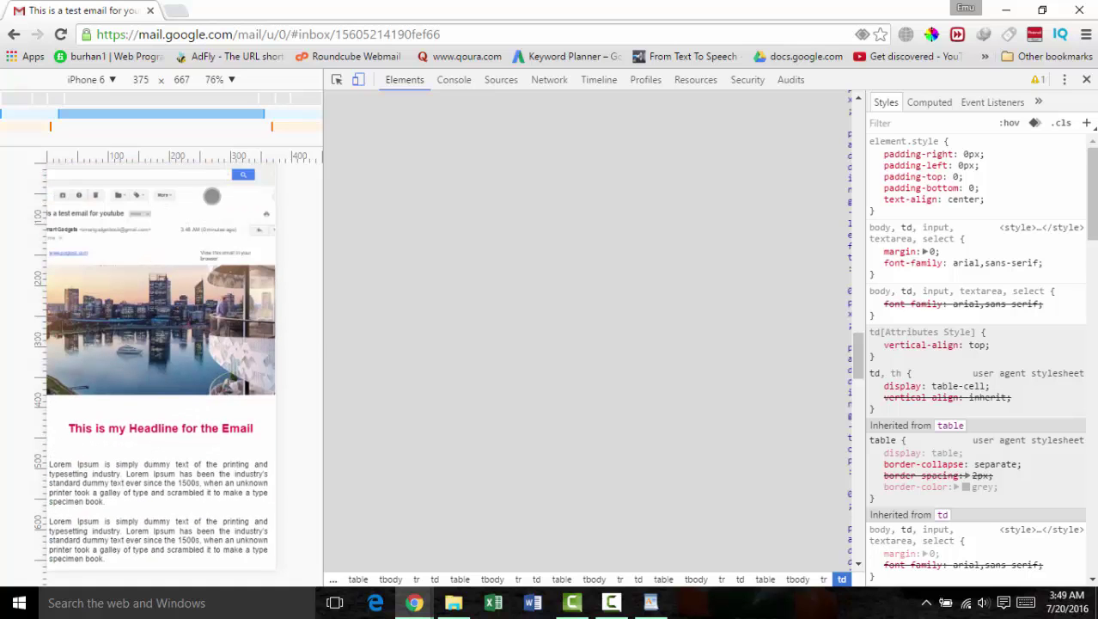
click(359, 80)
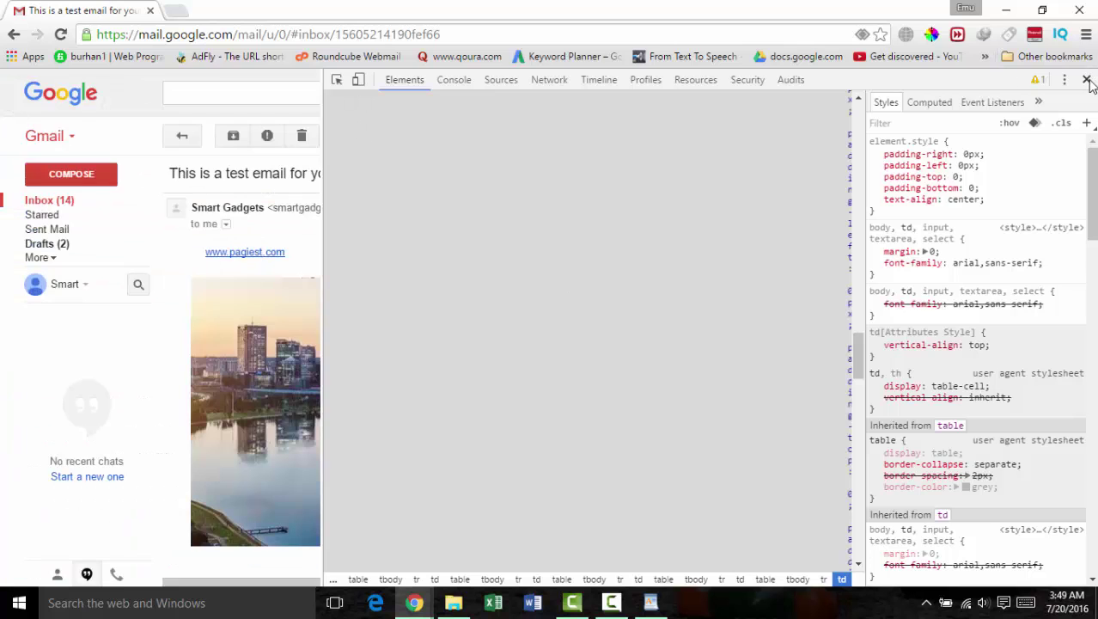
Step: Close DevTools and move the Gmail email tab into the window with the MailChimp Templates tab
click(1086, 80)
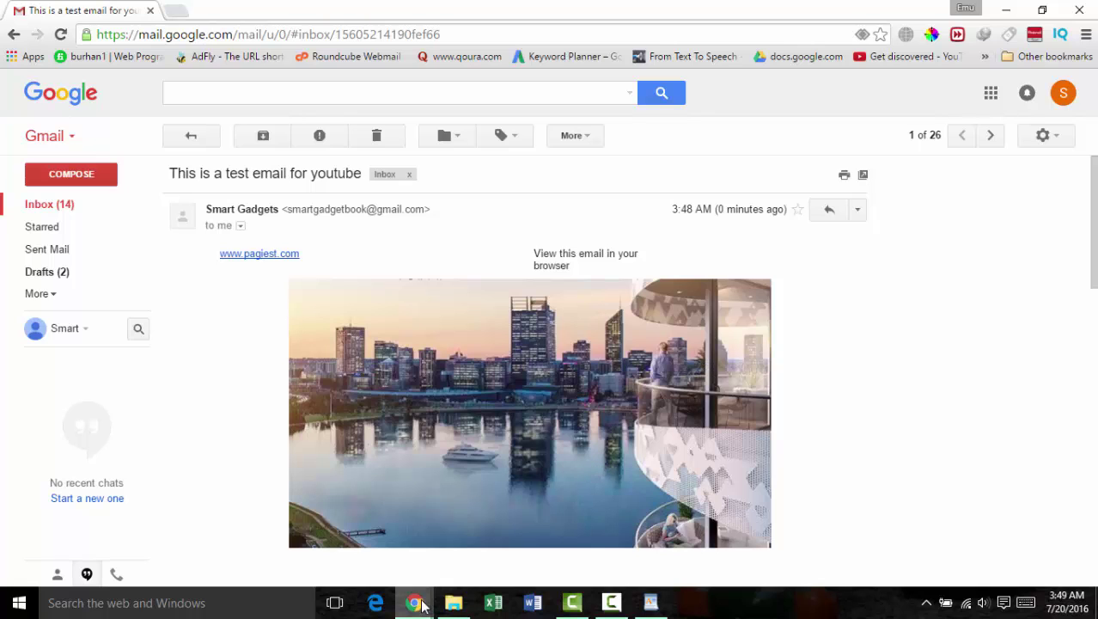
mouse_move(421, 605)
click(449, 559)
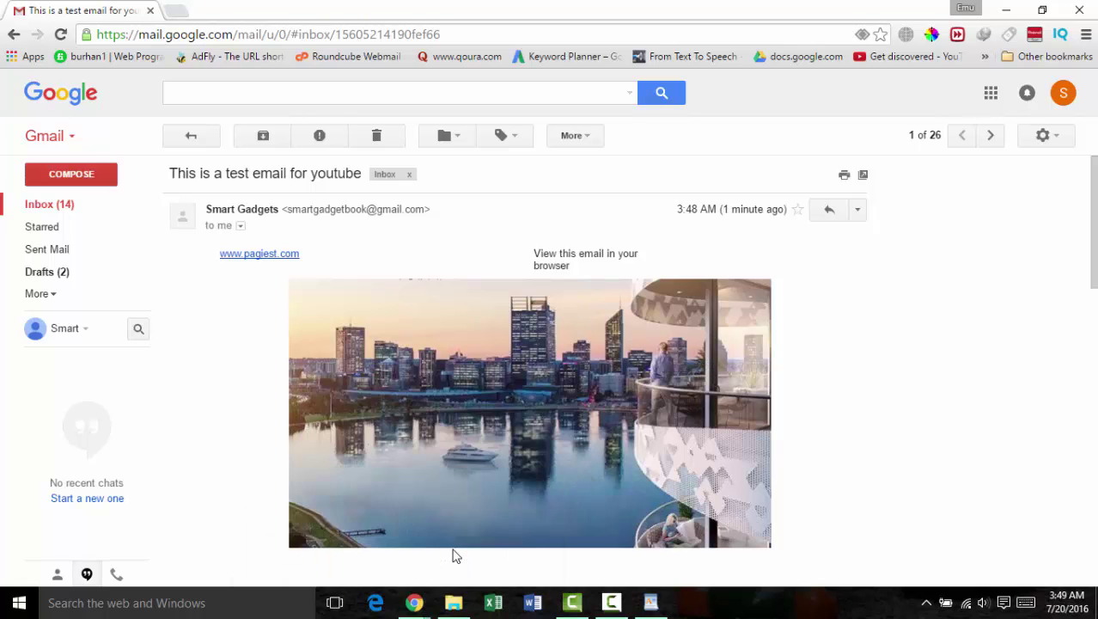
drag(217, 11, 373, 12)
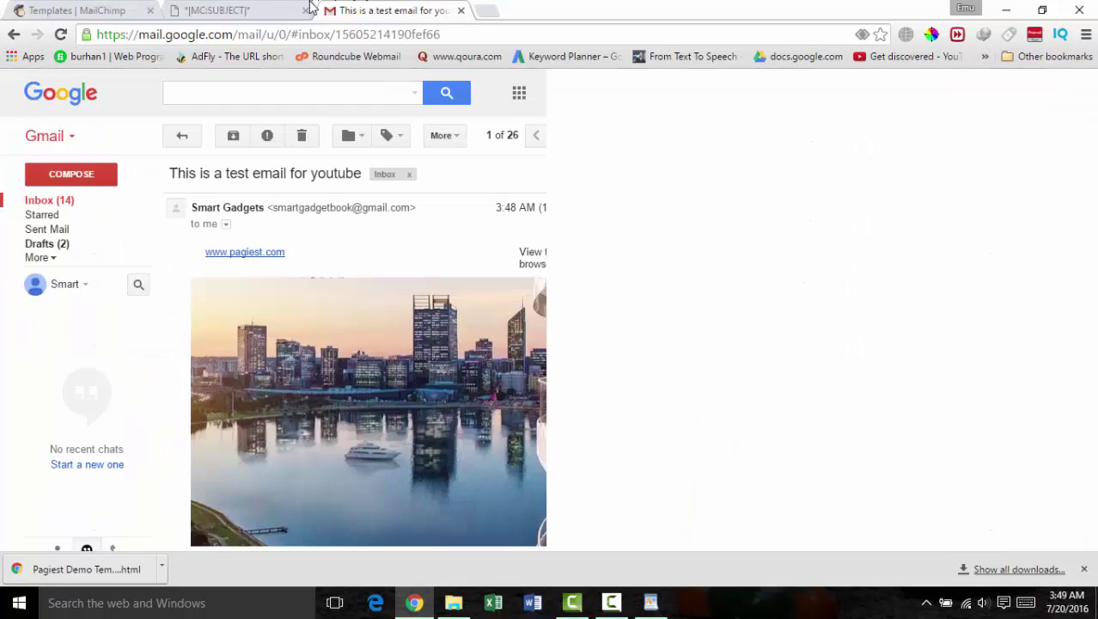
Step: Scroll through the original local template file from top to bottom
click(266, 16)
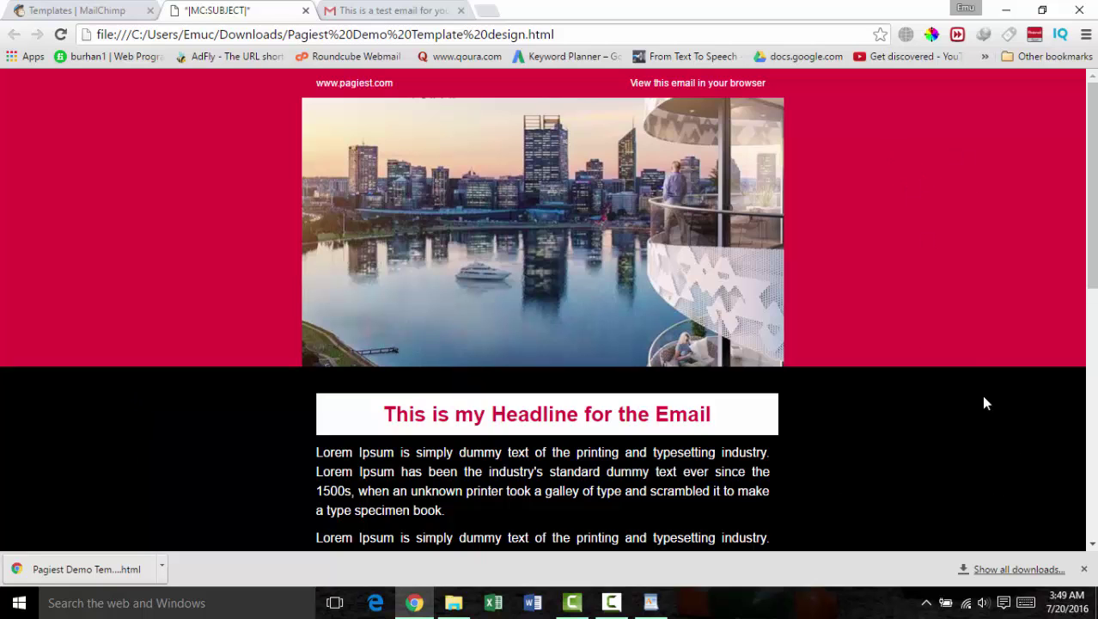
scroll(985, 402, down, 5)
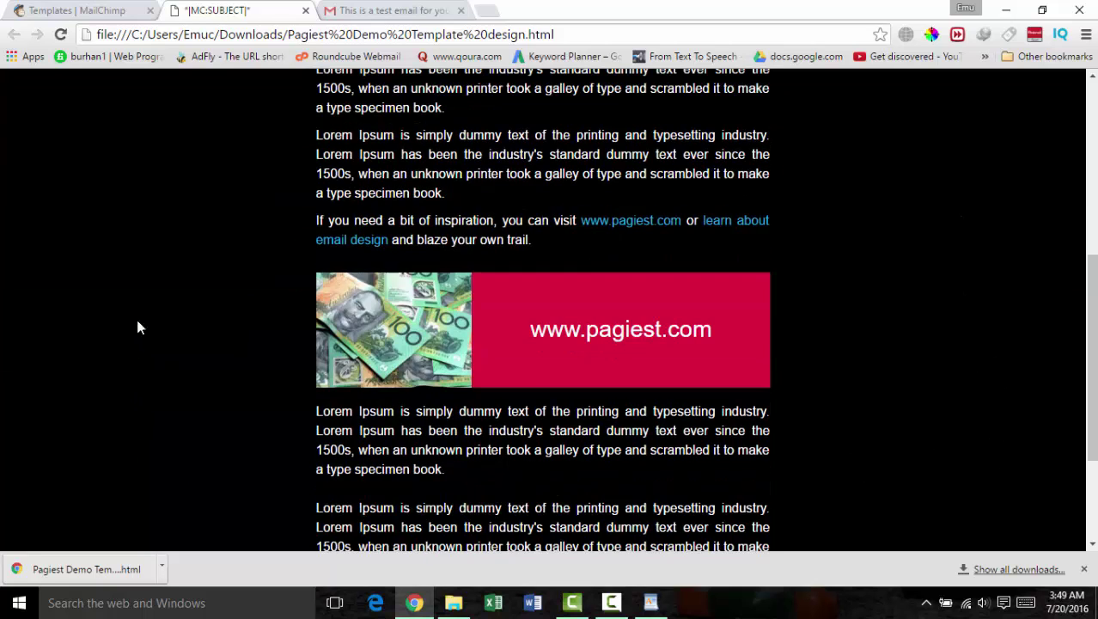
scroll(137, 326, down, 3)
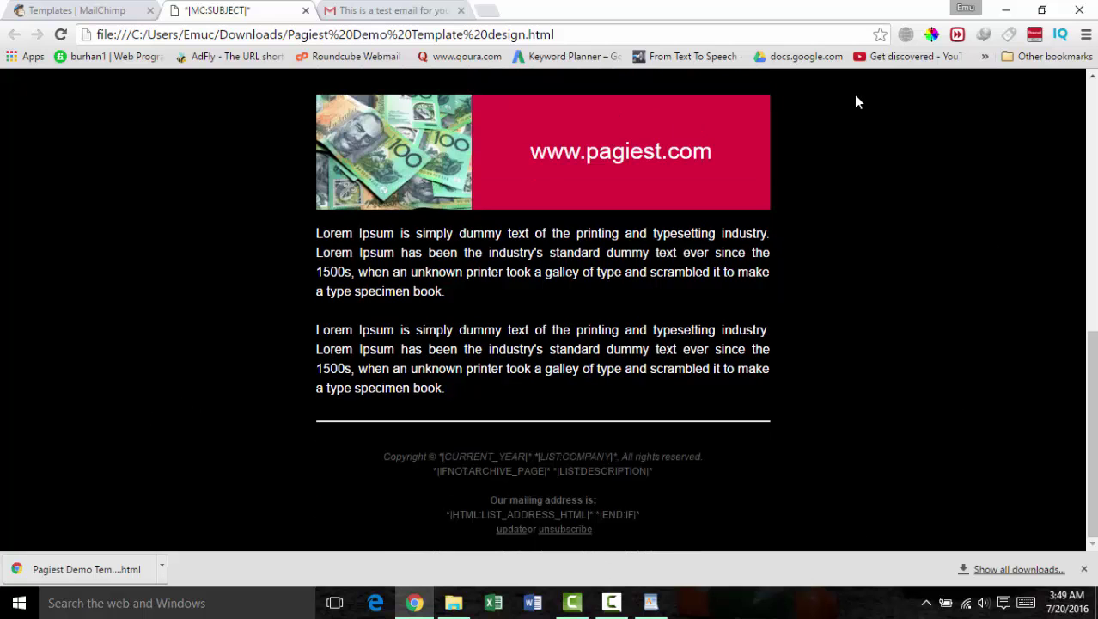
scroll(862, 129, up, 8)
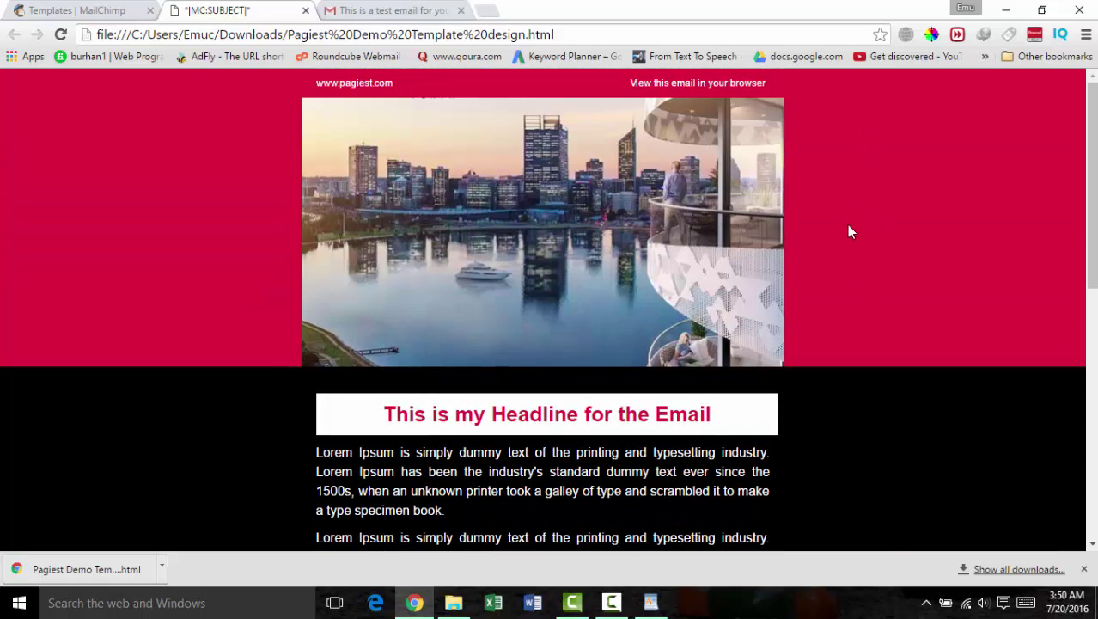
Step: Compare it against the Gmail email and MailChimp tabs, then open a blank new tab
click(420, 11)
click(216, 12)
click(96, 13)
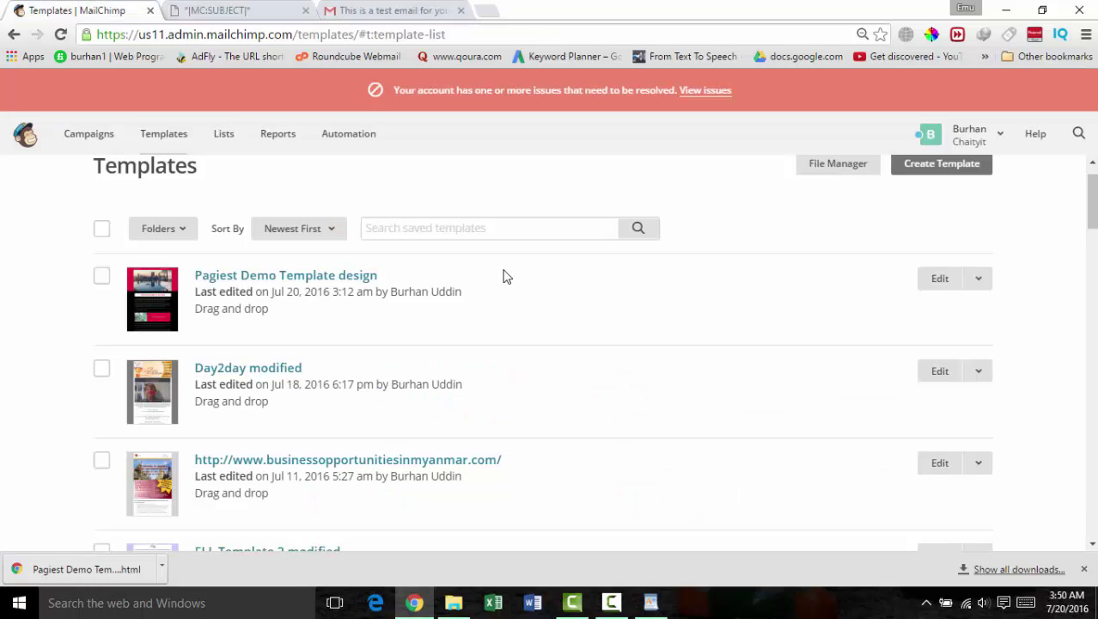
click(398, 9)
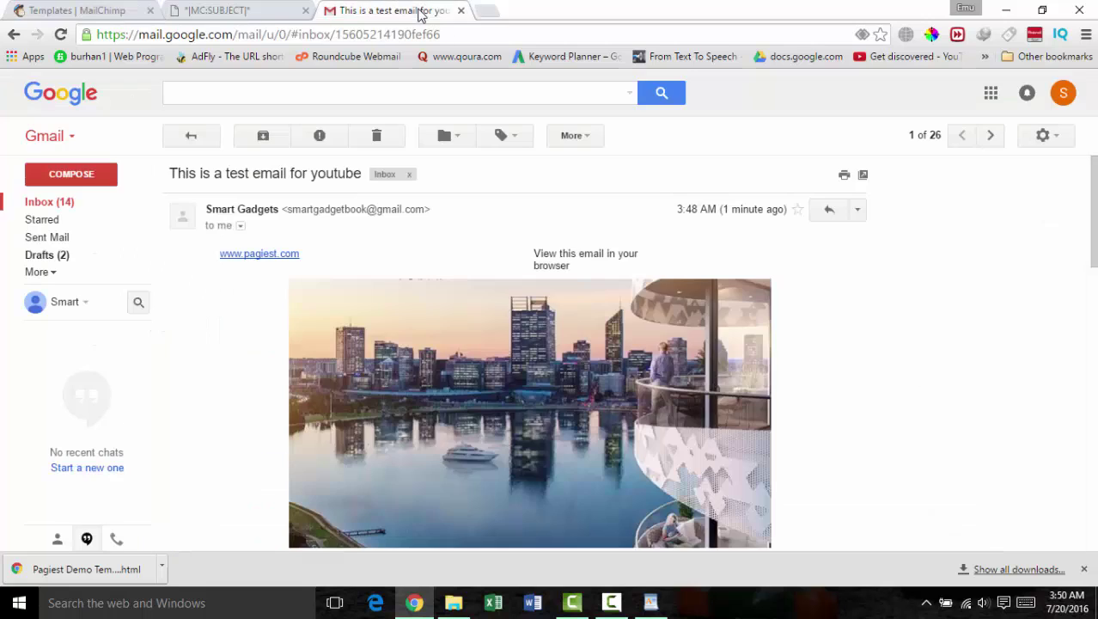
click(486, 11)
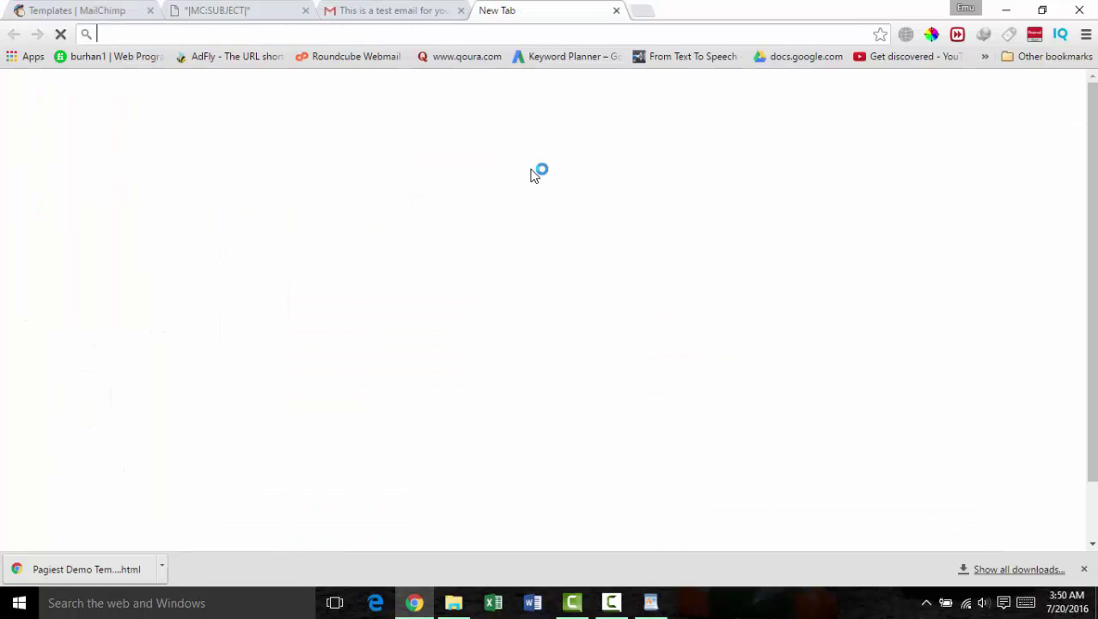
Step: Go to YouTube and search for 'channel EmuBoss'
text(youtube.com)
key(Return)
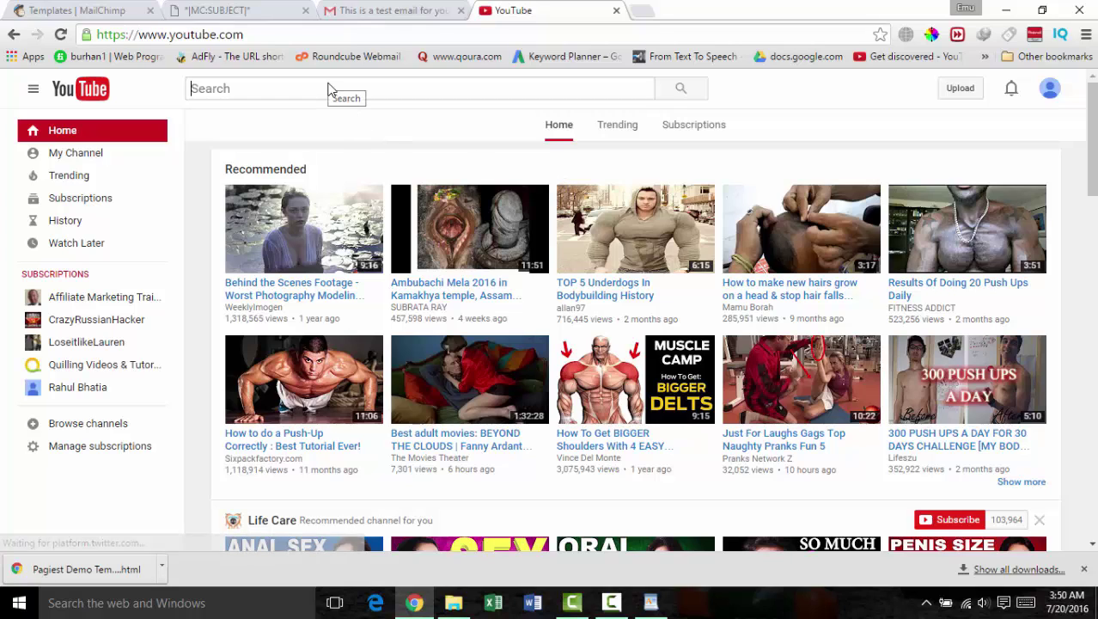
click(329, 89)
text(chann)
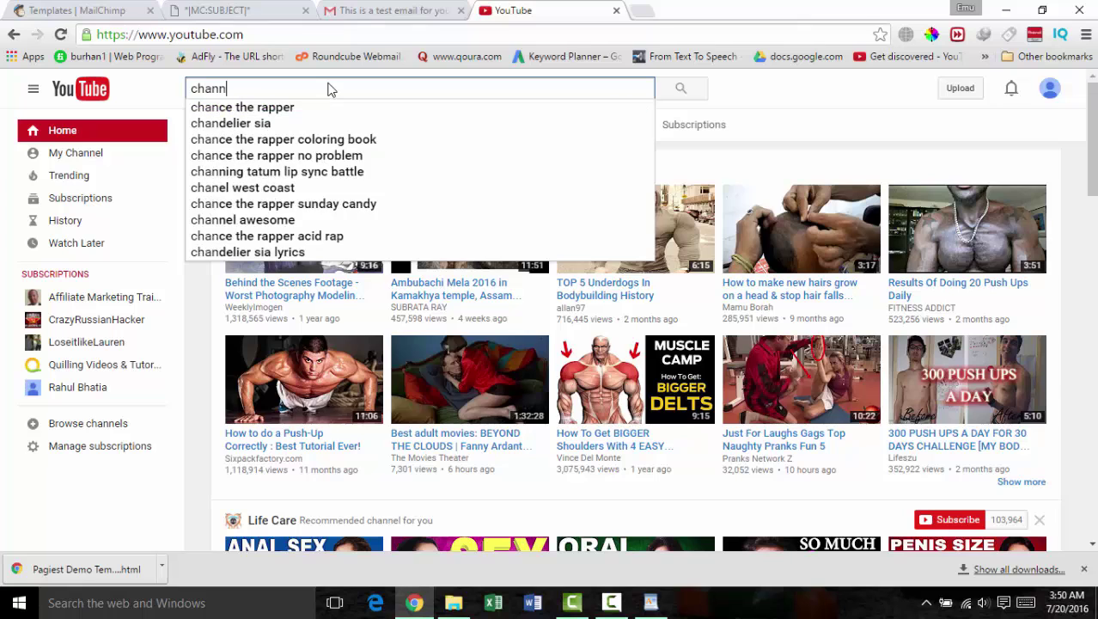
text(el Emu)
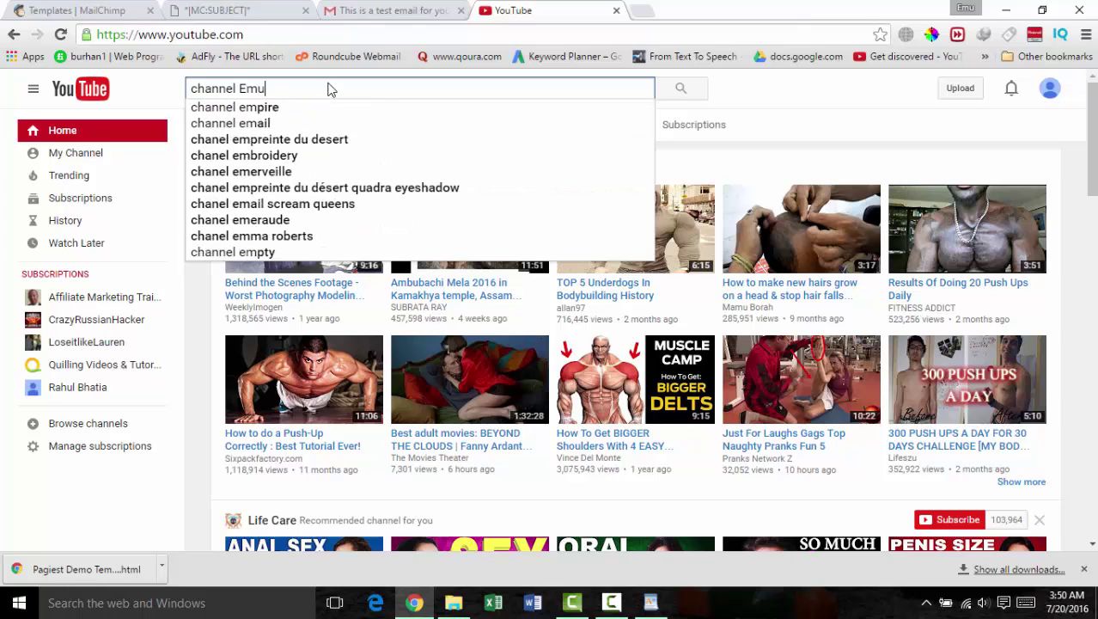
text(Boss)
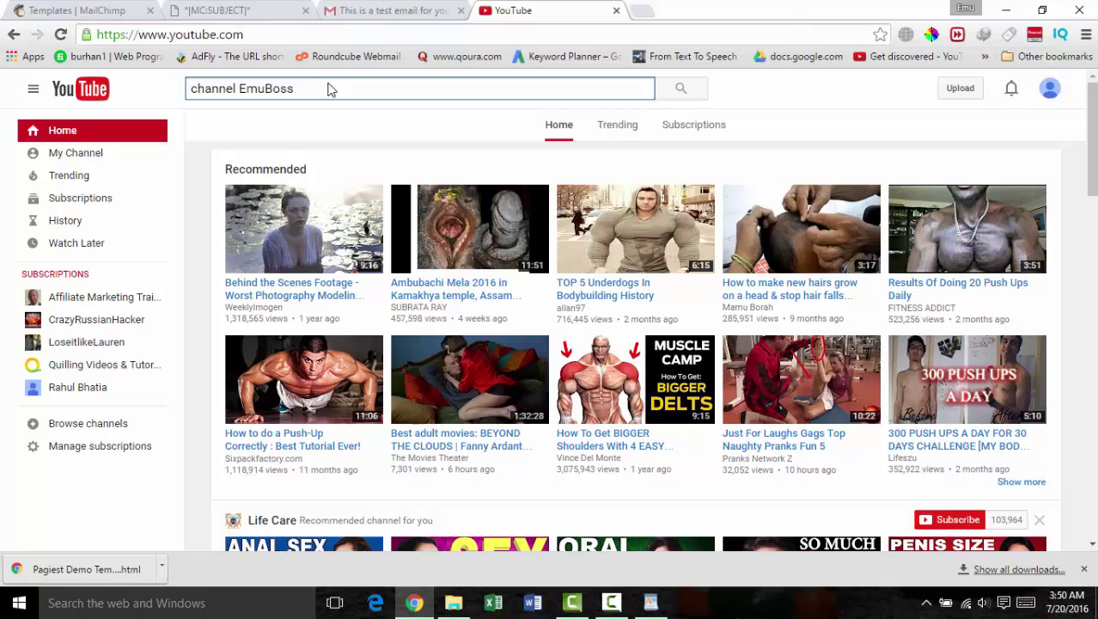
key(Return)
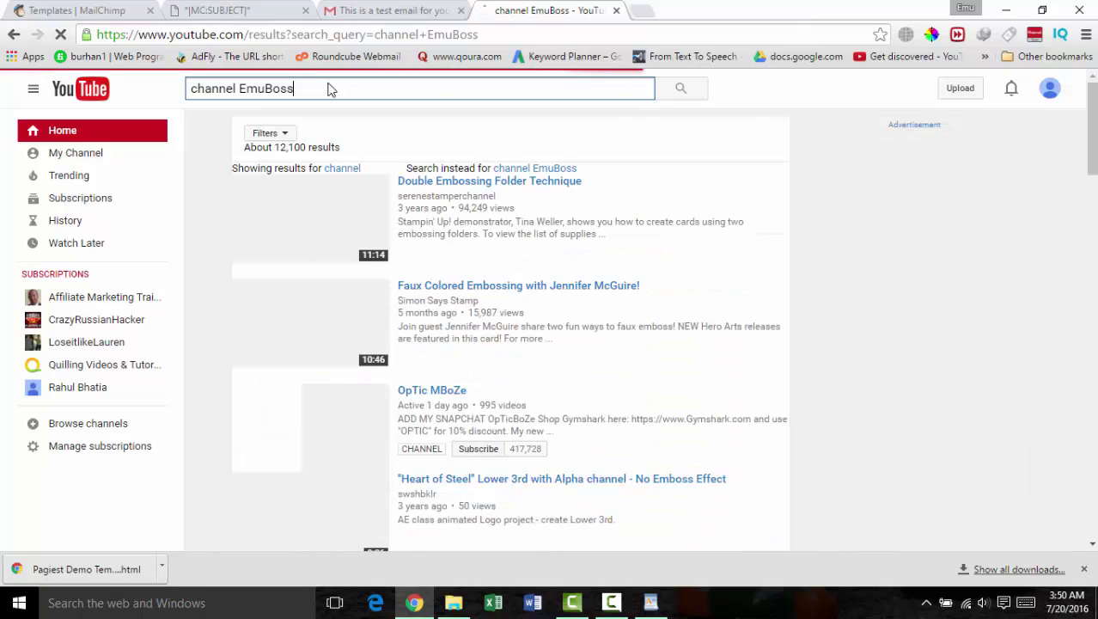
Step: Rerun the search as 'channel Emu Boss' and select the Emu Boss channel listed first
click(265, 90)
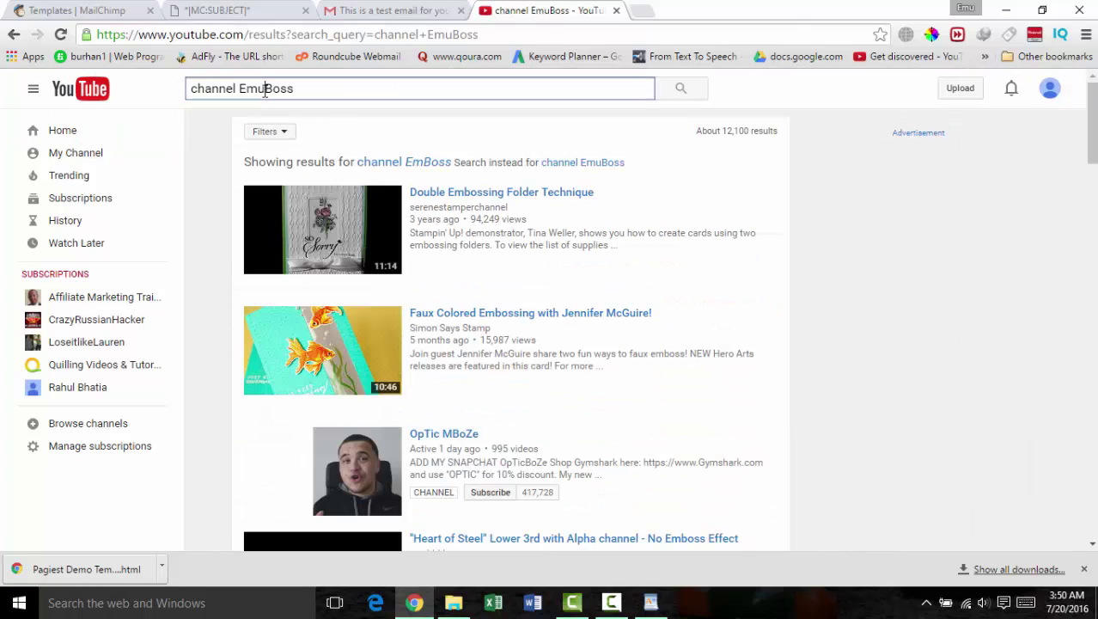
key(Return)
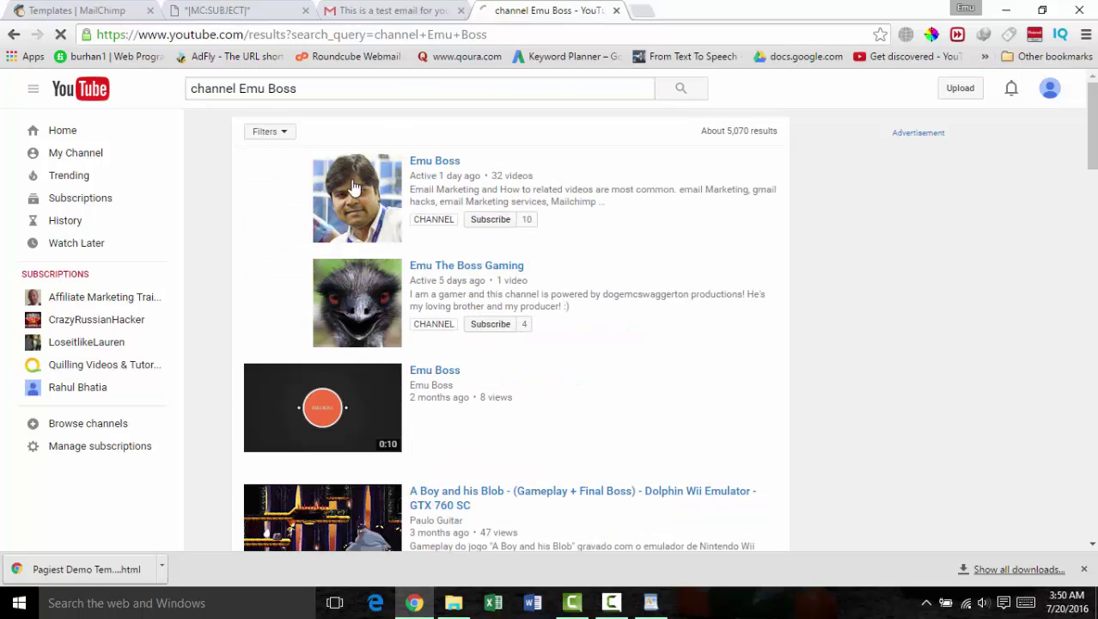
click(460, 163)
mouse_move(458, 165)
mouse_move(677, 174)
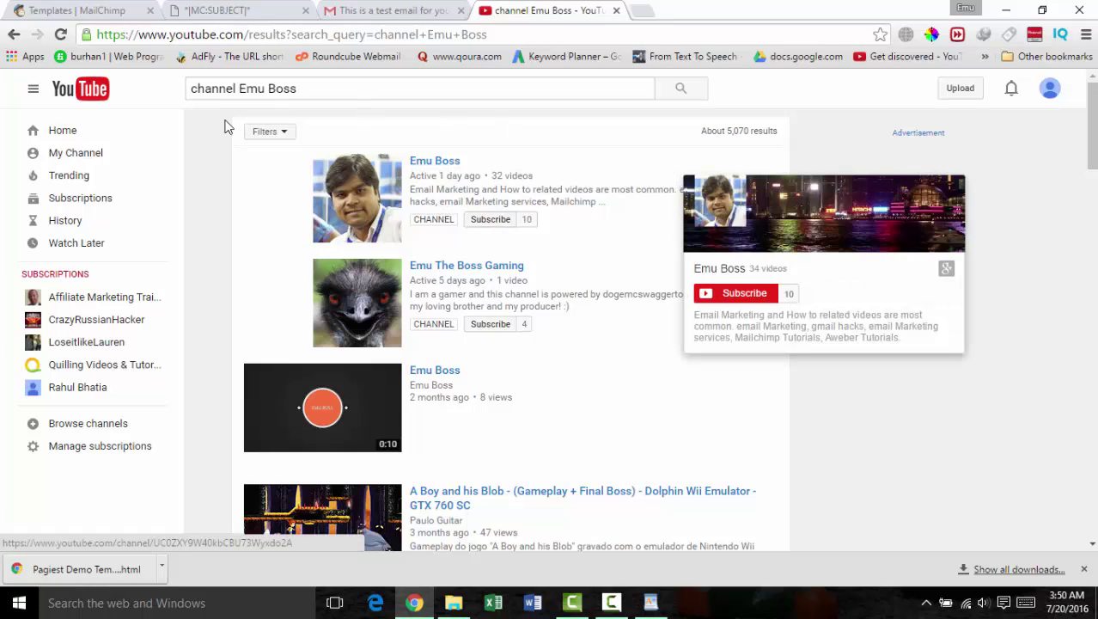